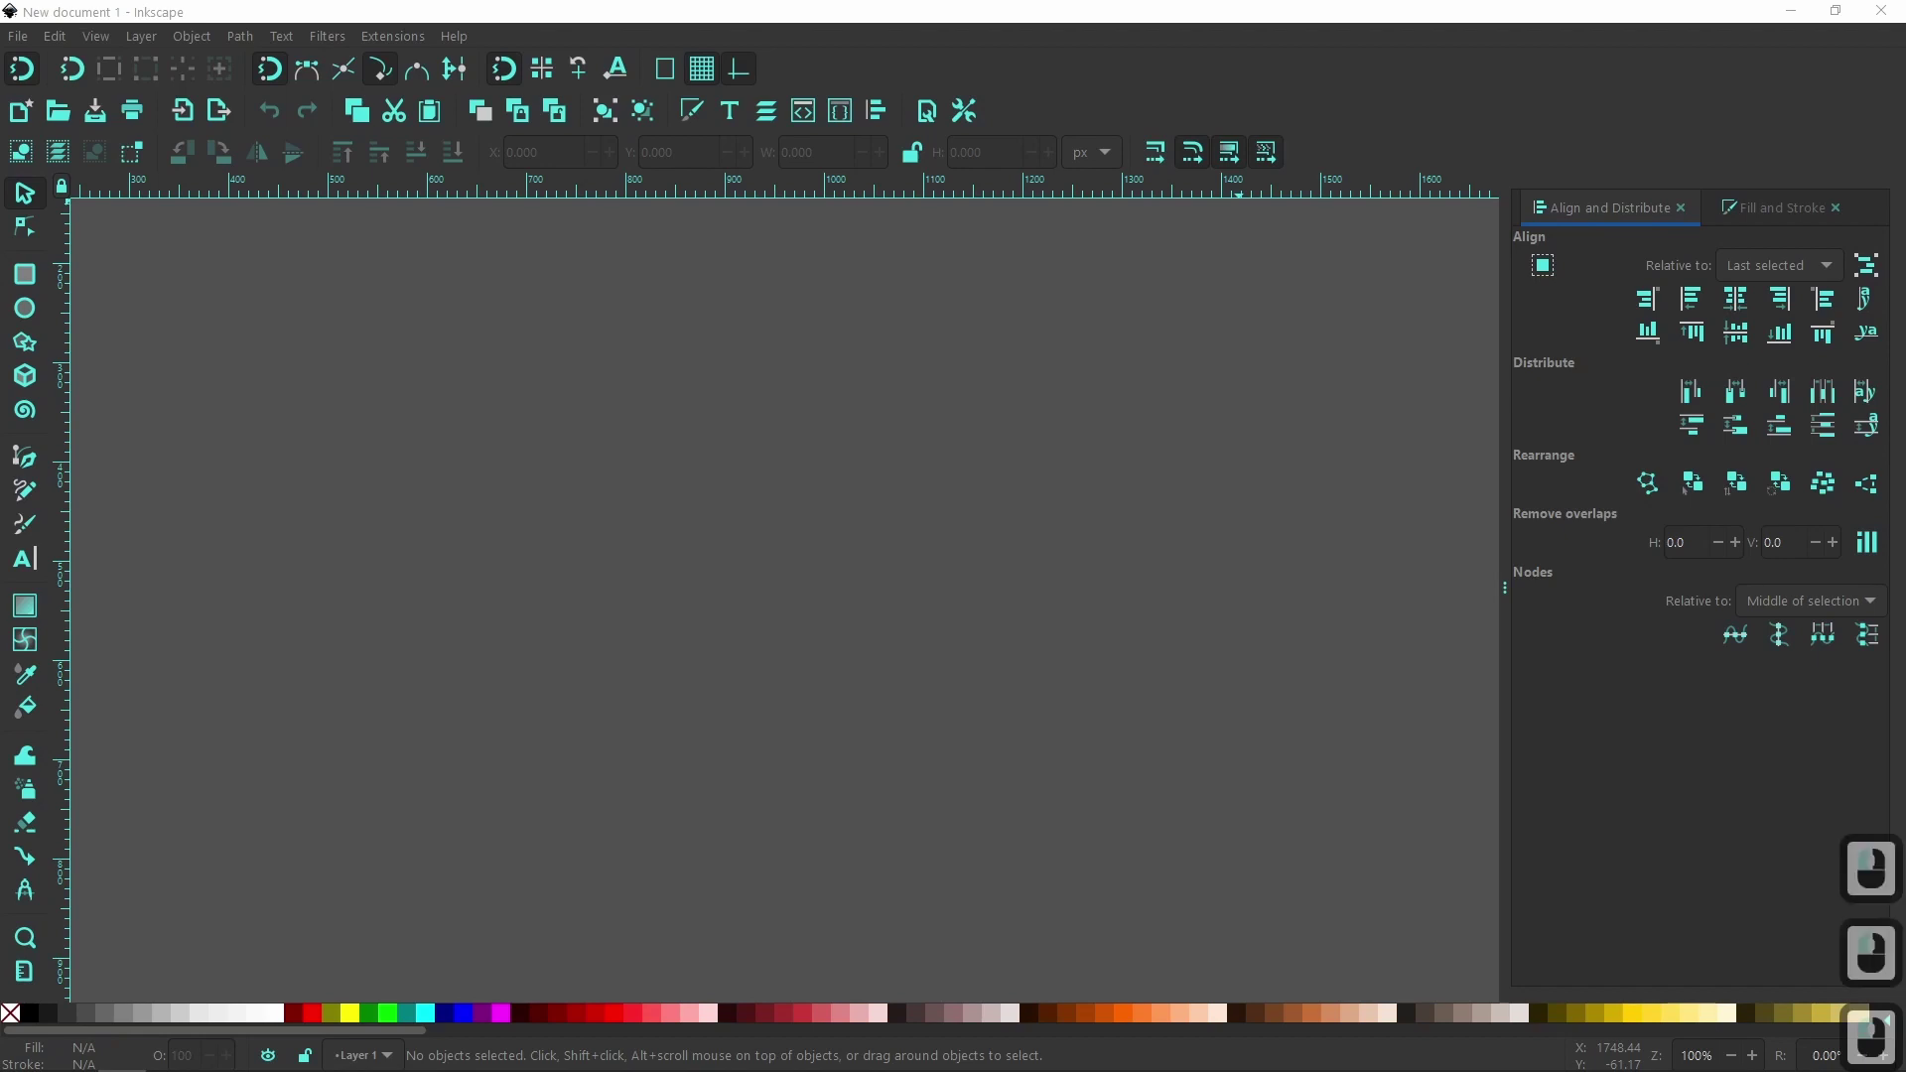
# - Draw an orange square about 476 px wide in the middle of the canvas
pyautogui.click(25, 278)
pyautogui.moveTo(633, 399)
pyautogui.mouseDown()
pyautogui.moveTo(927, 731)
pyautogui.moveTo(1009, 757)
pyautogui.moveTo(870, 666)
pyautogui.mouseUp()
pyautogui.press('s')
pyautogui.moveTo(576, 302); pyautogui.dragTo(608, 456)
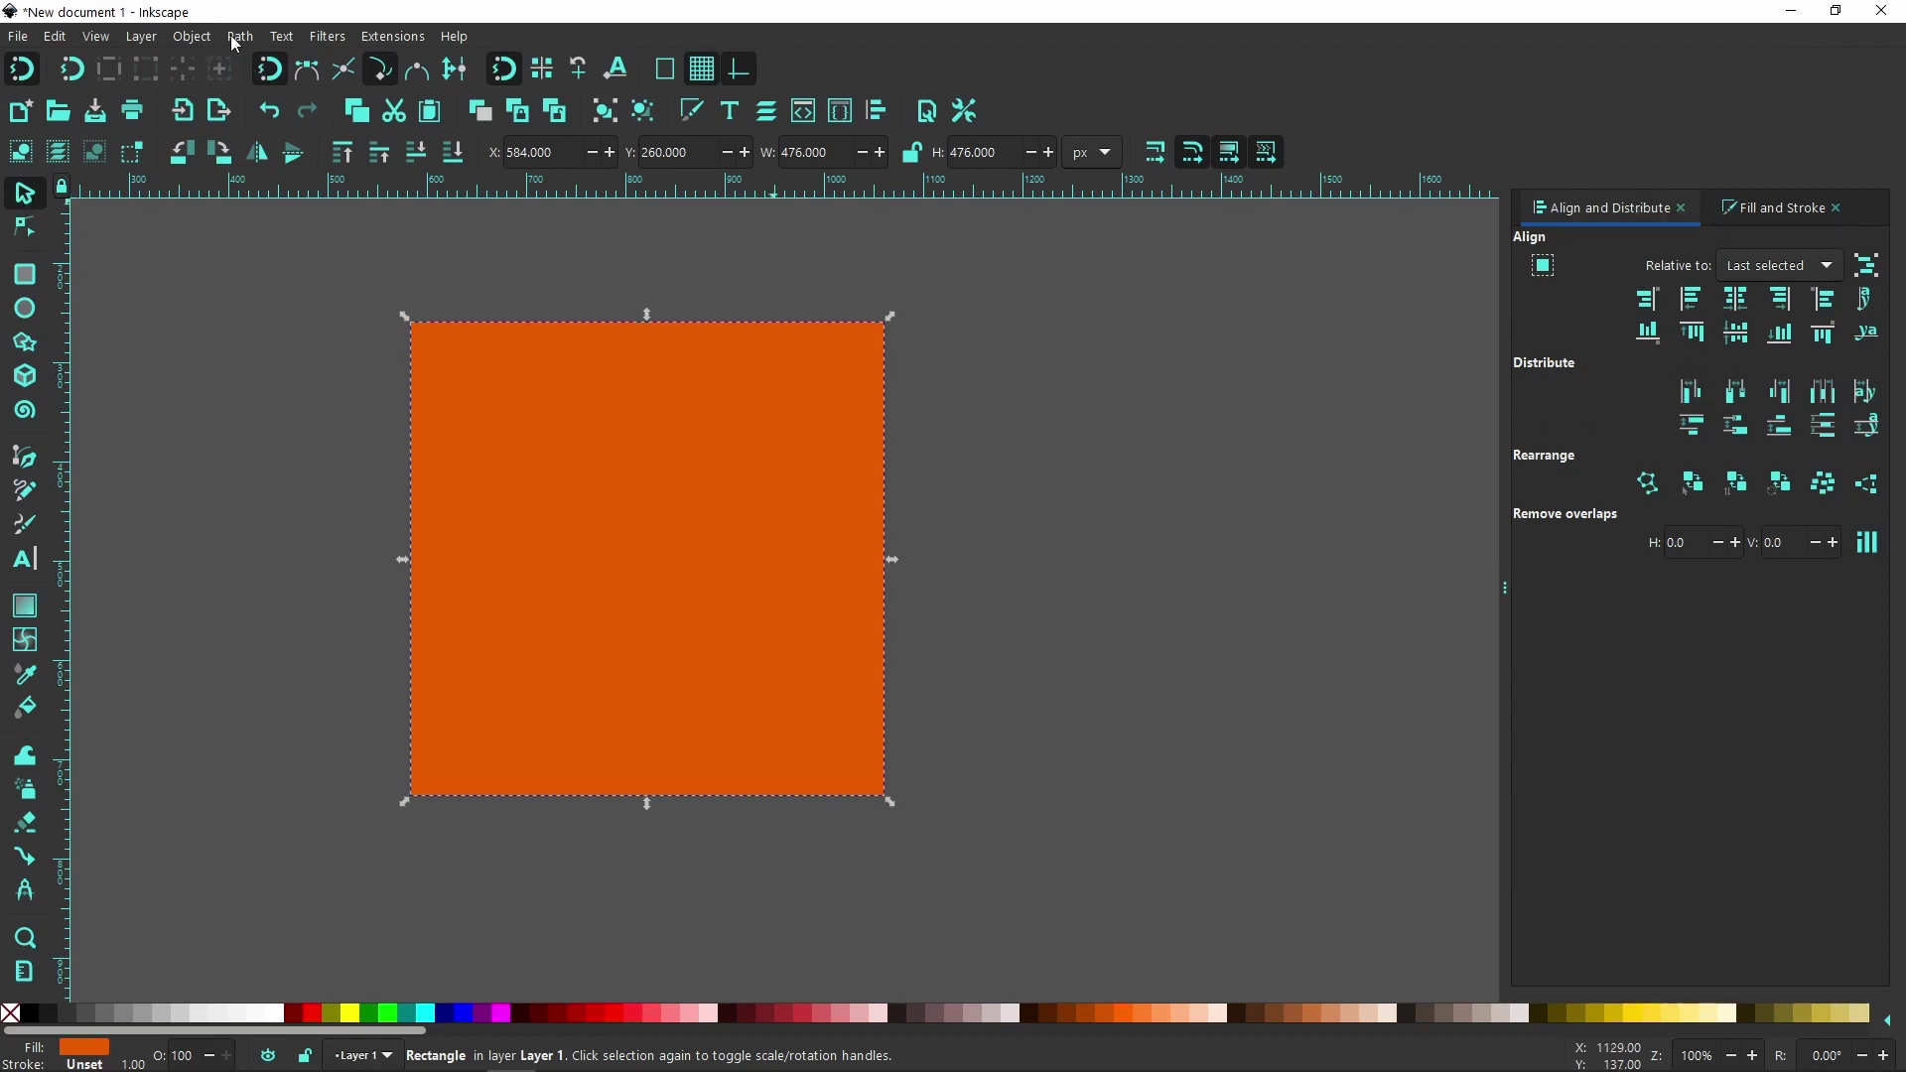
# - Remove the square's stroke and convert the square to a path
pyautogui.keyDown('shift'); pyautogui.click(10, 1012); pyautogui.keyUp('shift')
pyautogui.click(241, 35)
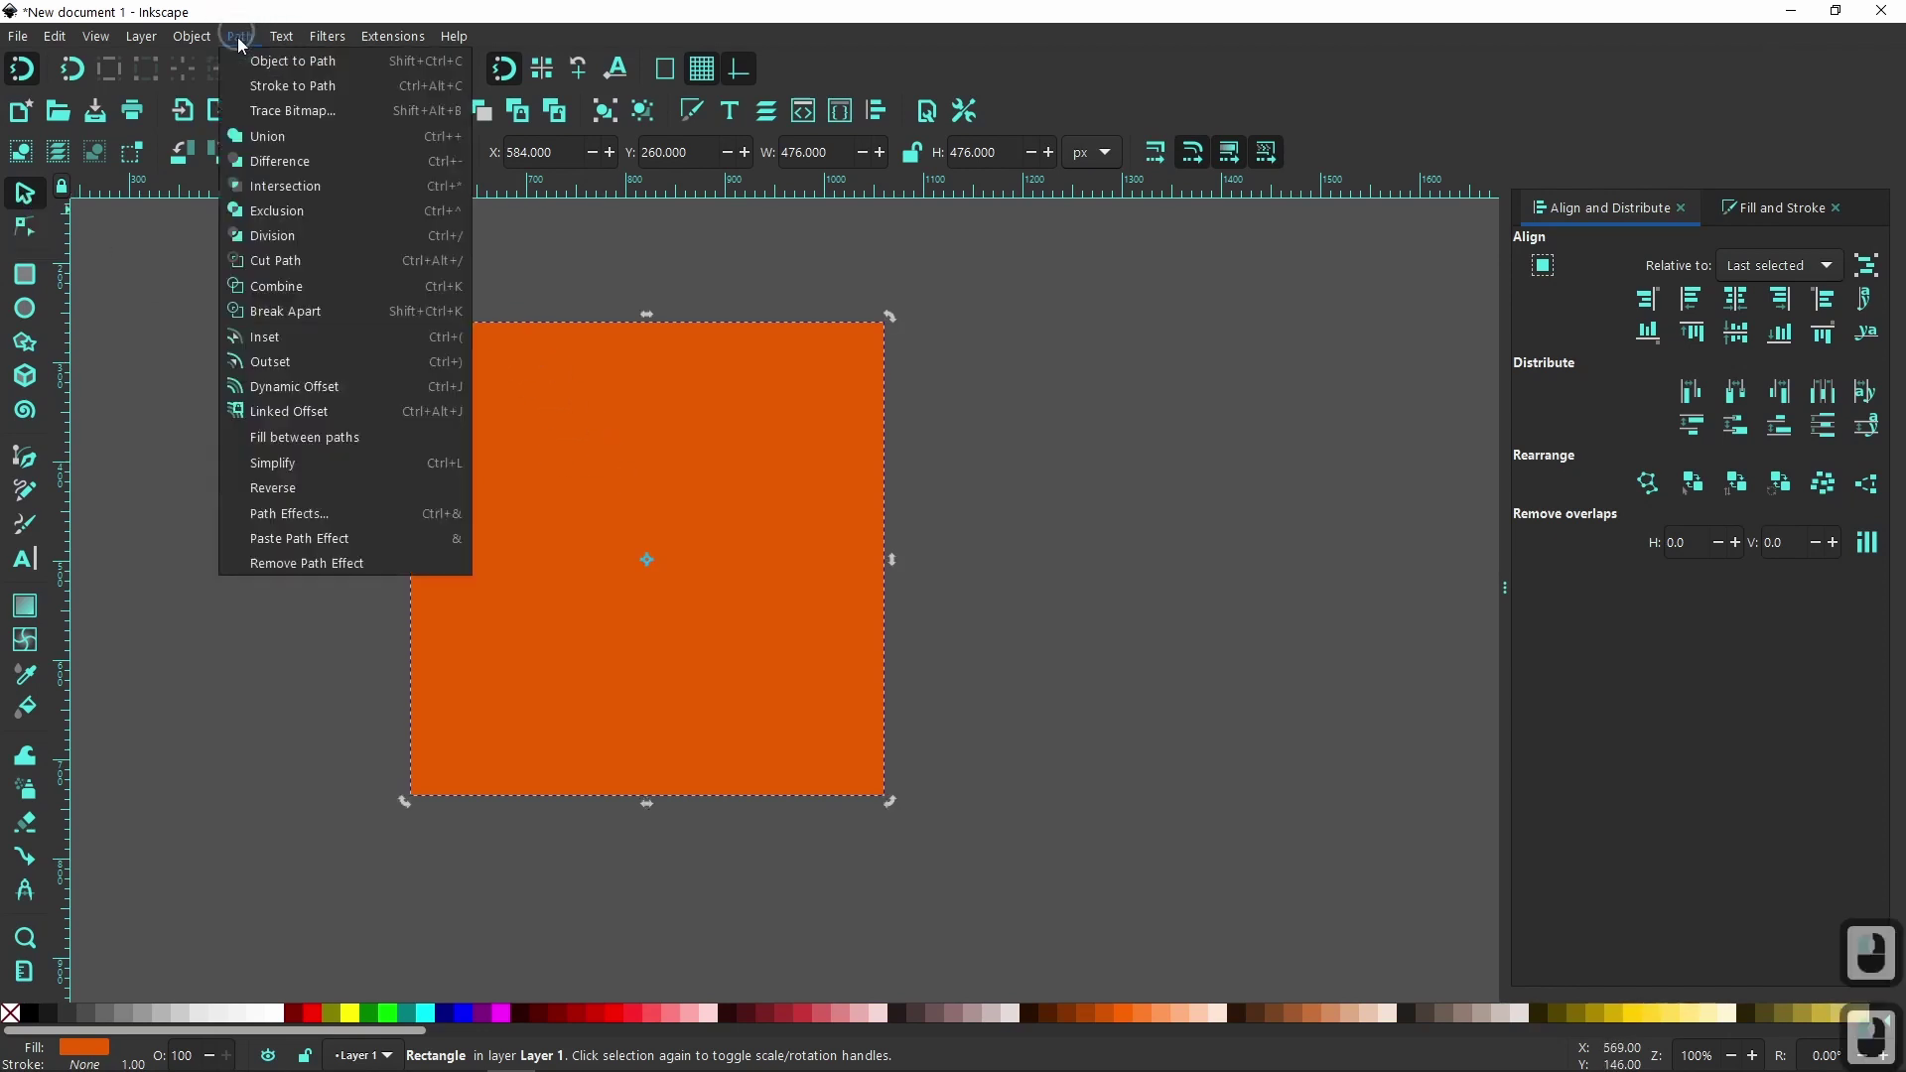
pyautogui.click(289, 61)
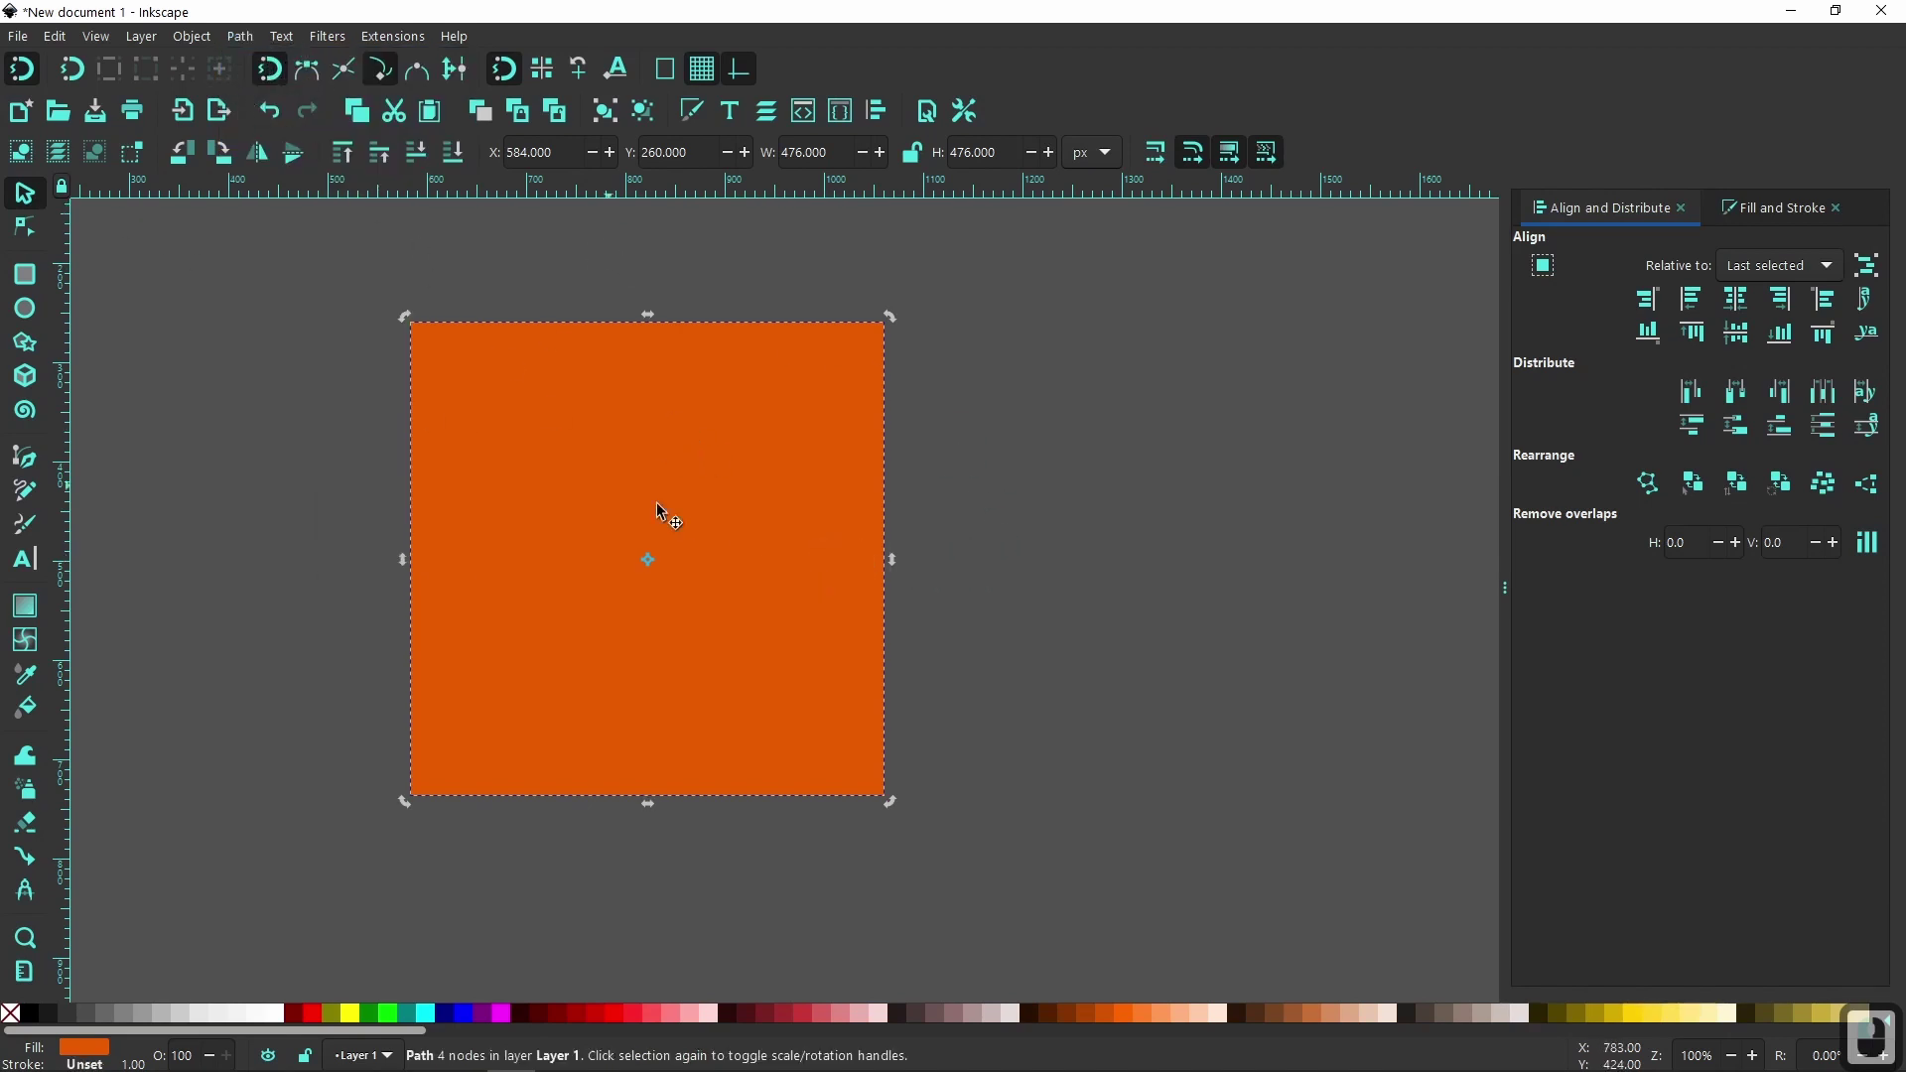
# - Rotate the square 45° into a diamond and move it back to the middle of the canvas
pyautogui.moveTo(892, 806); pyautogui.dragTo(756, 840)
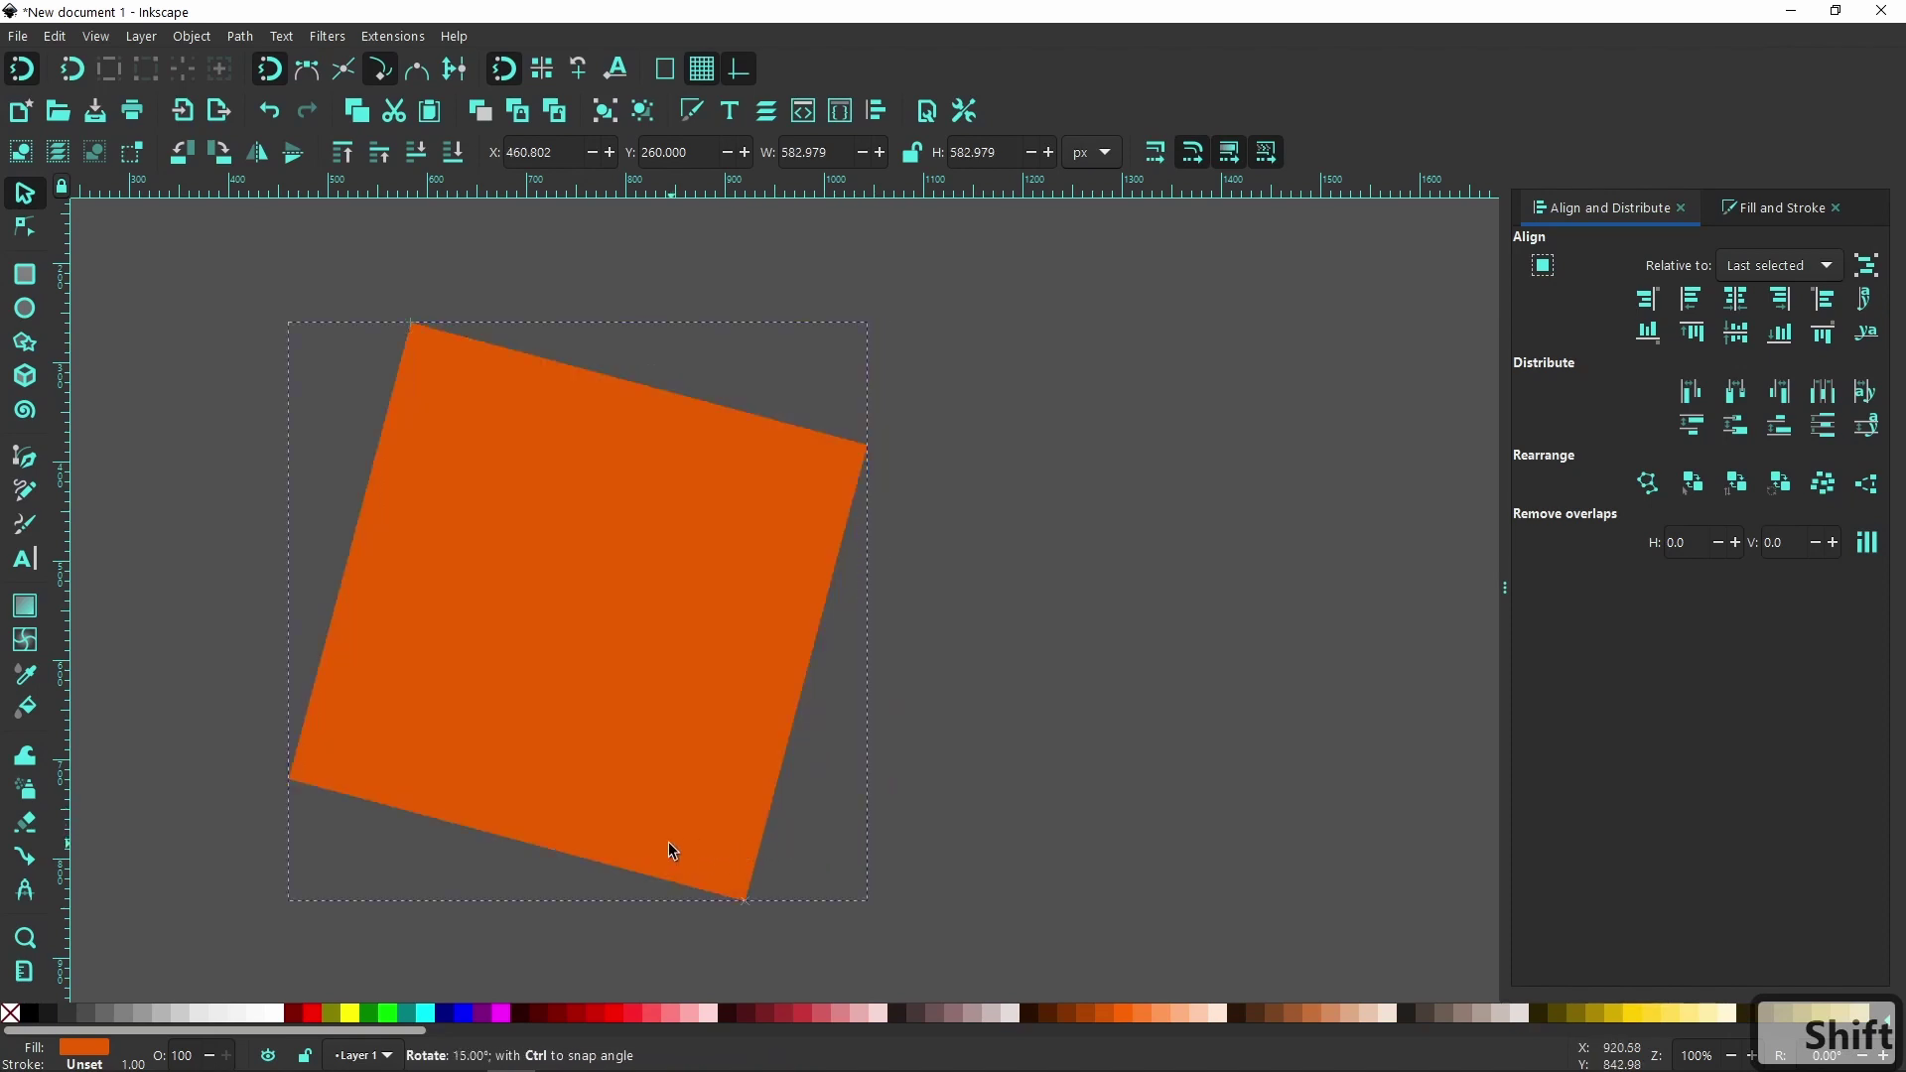
pyautogui.moveTo(640, 849); pyautogui.dragTo(463, 843)
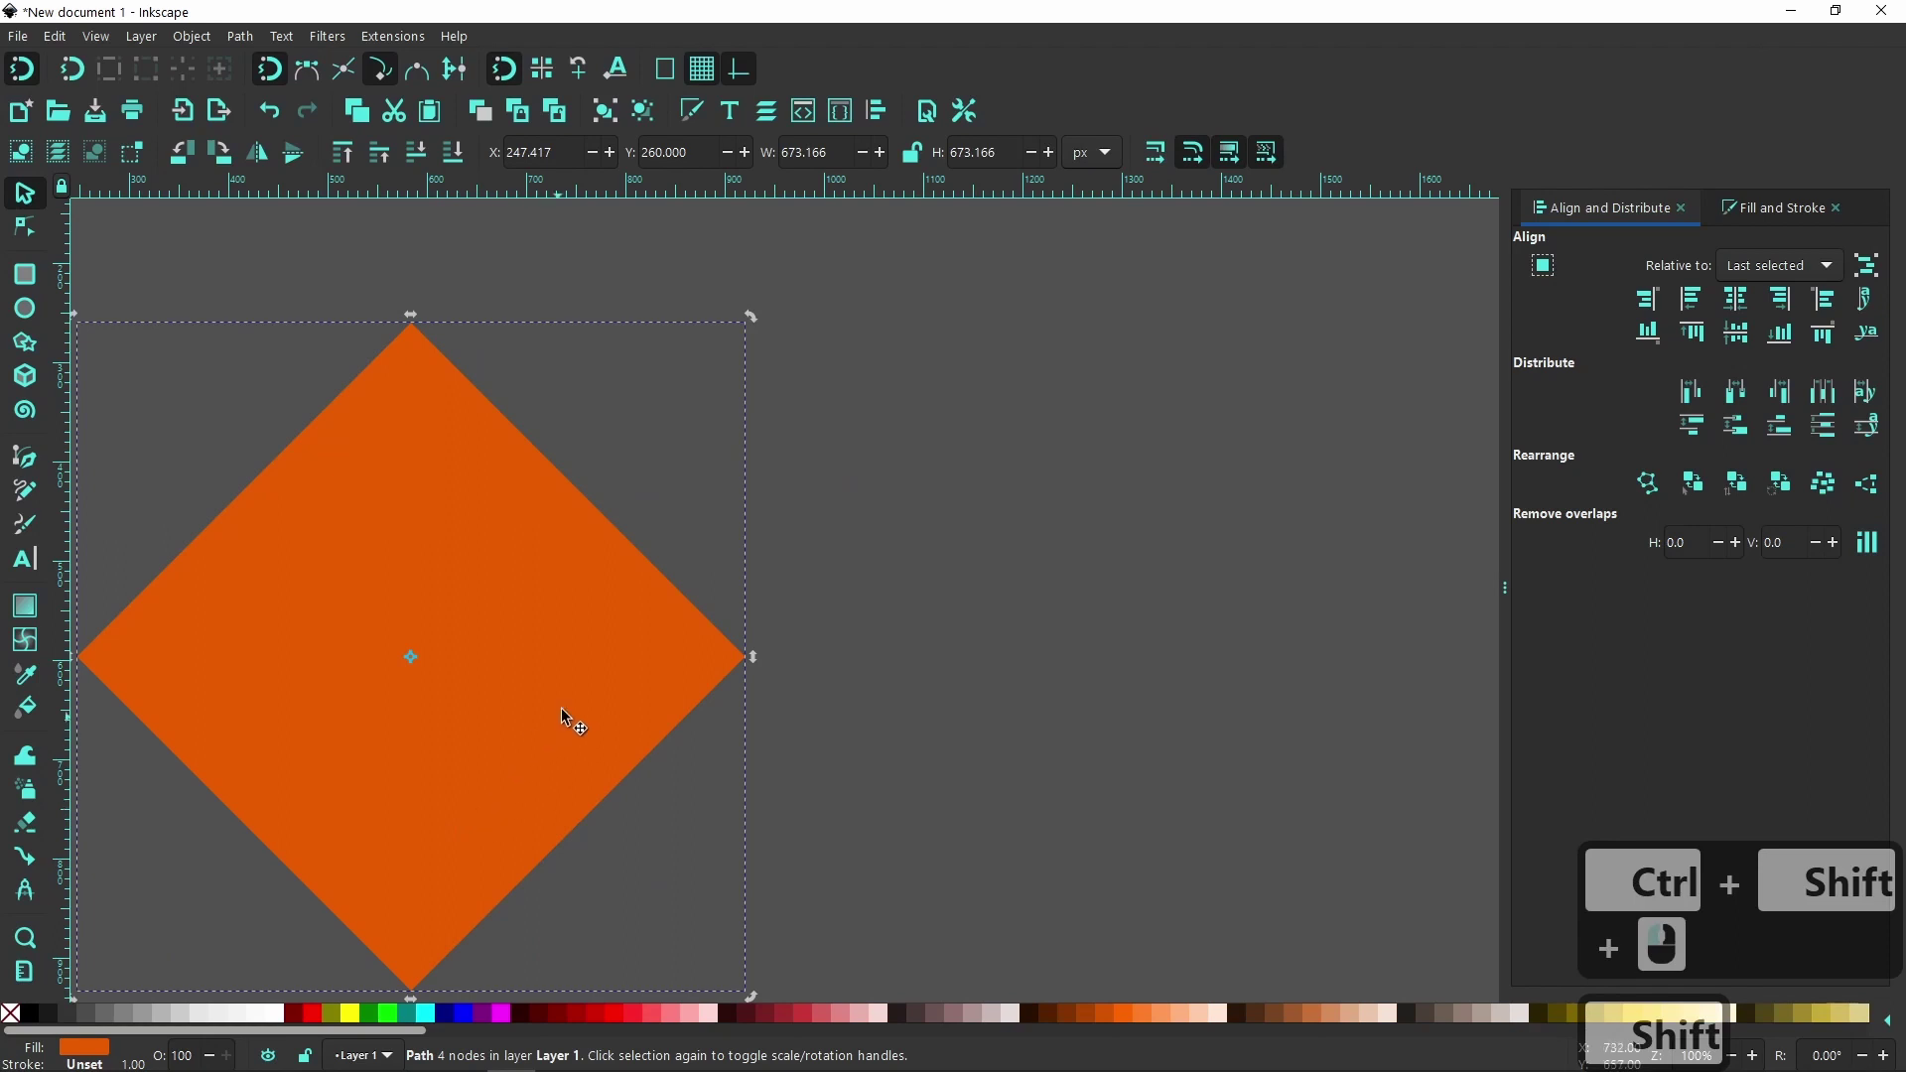
pyautogui.moveTo(450, 671); pyautogui.dragTo(761, 600)
# - Make the diamond's top and bottom nodes auto-smooth so its sides curve into a lens shape
pyautogui.click(25, 227)
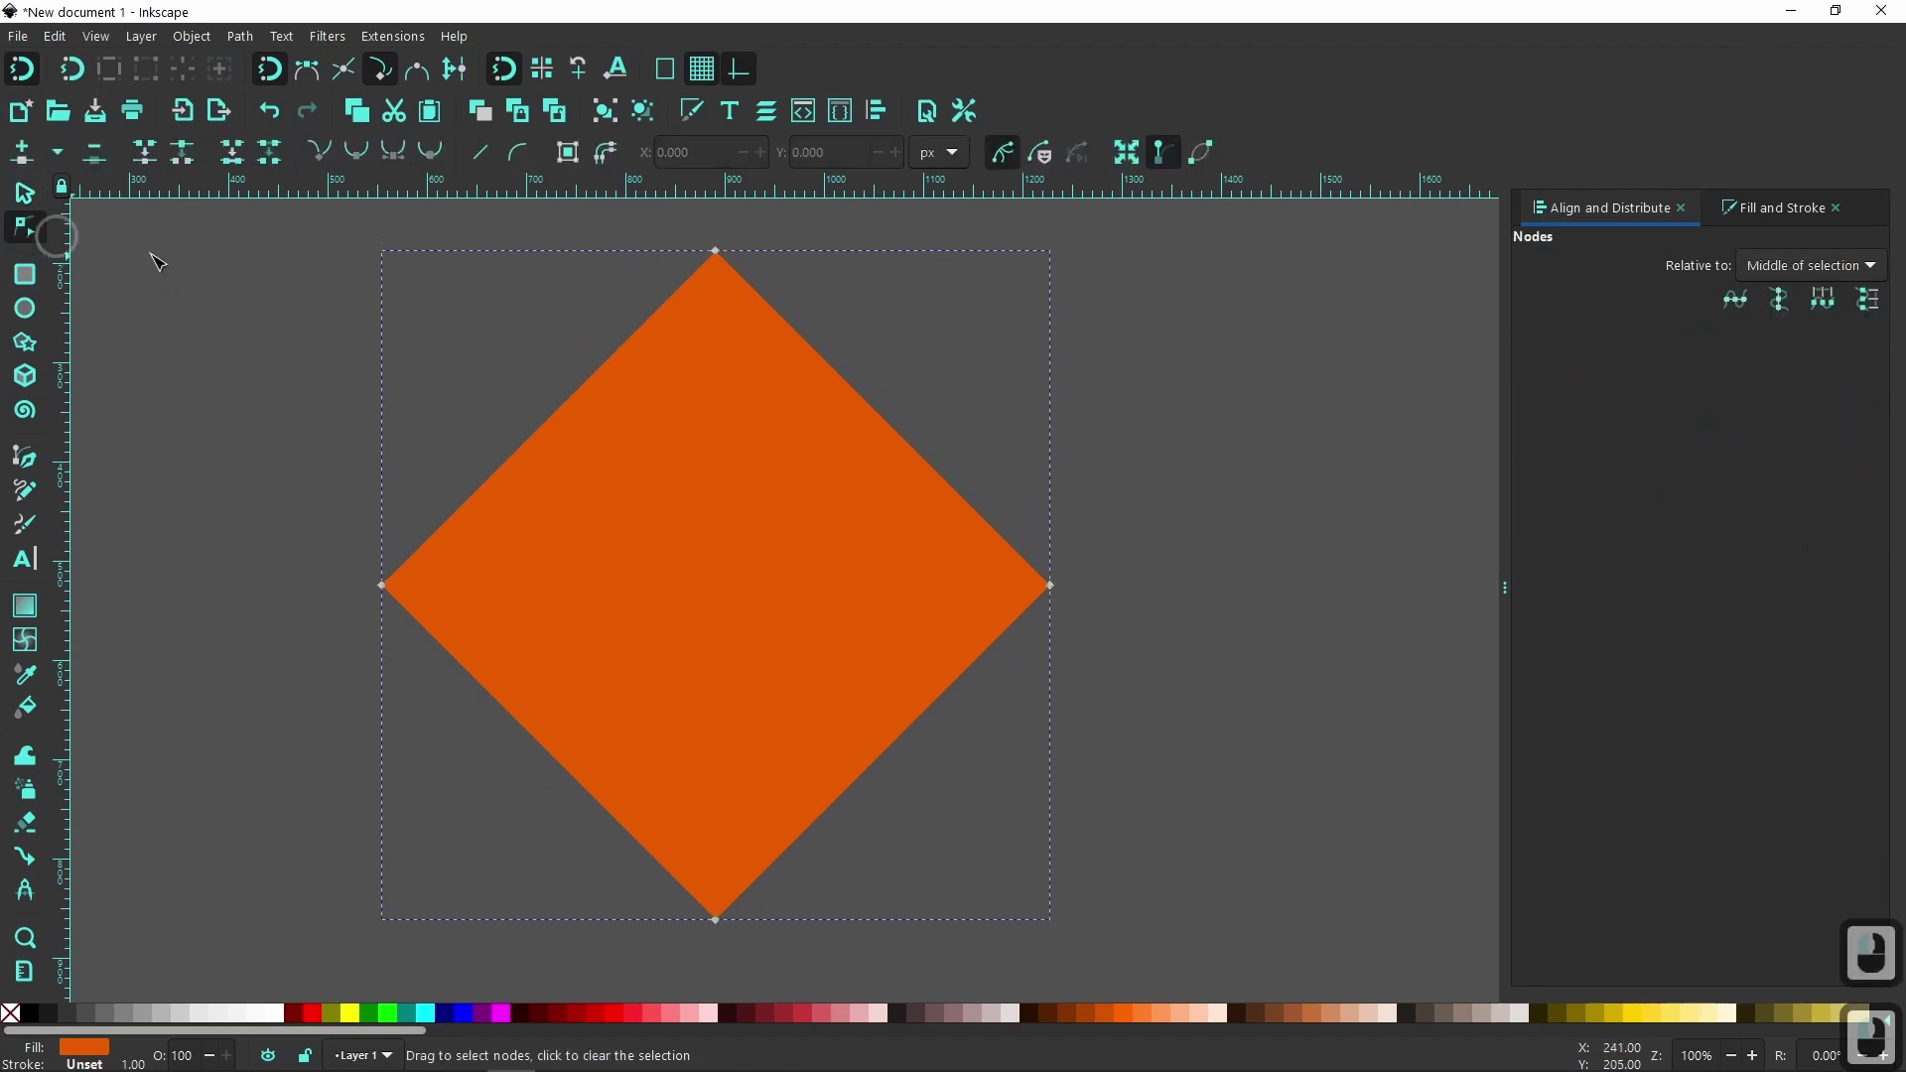
pyautogui.moveTo(659, 225); pyautogui.dragTo(843, 985)
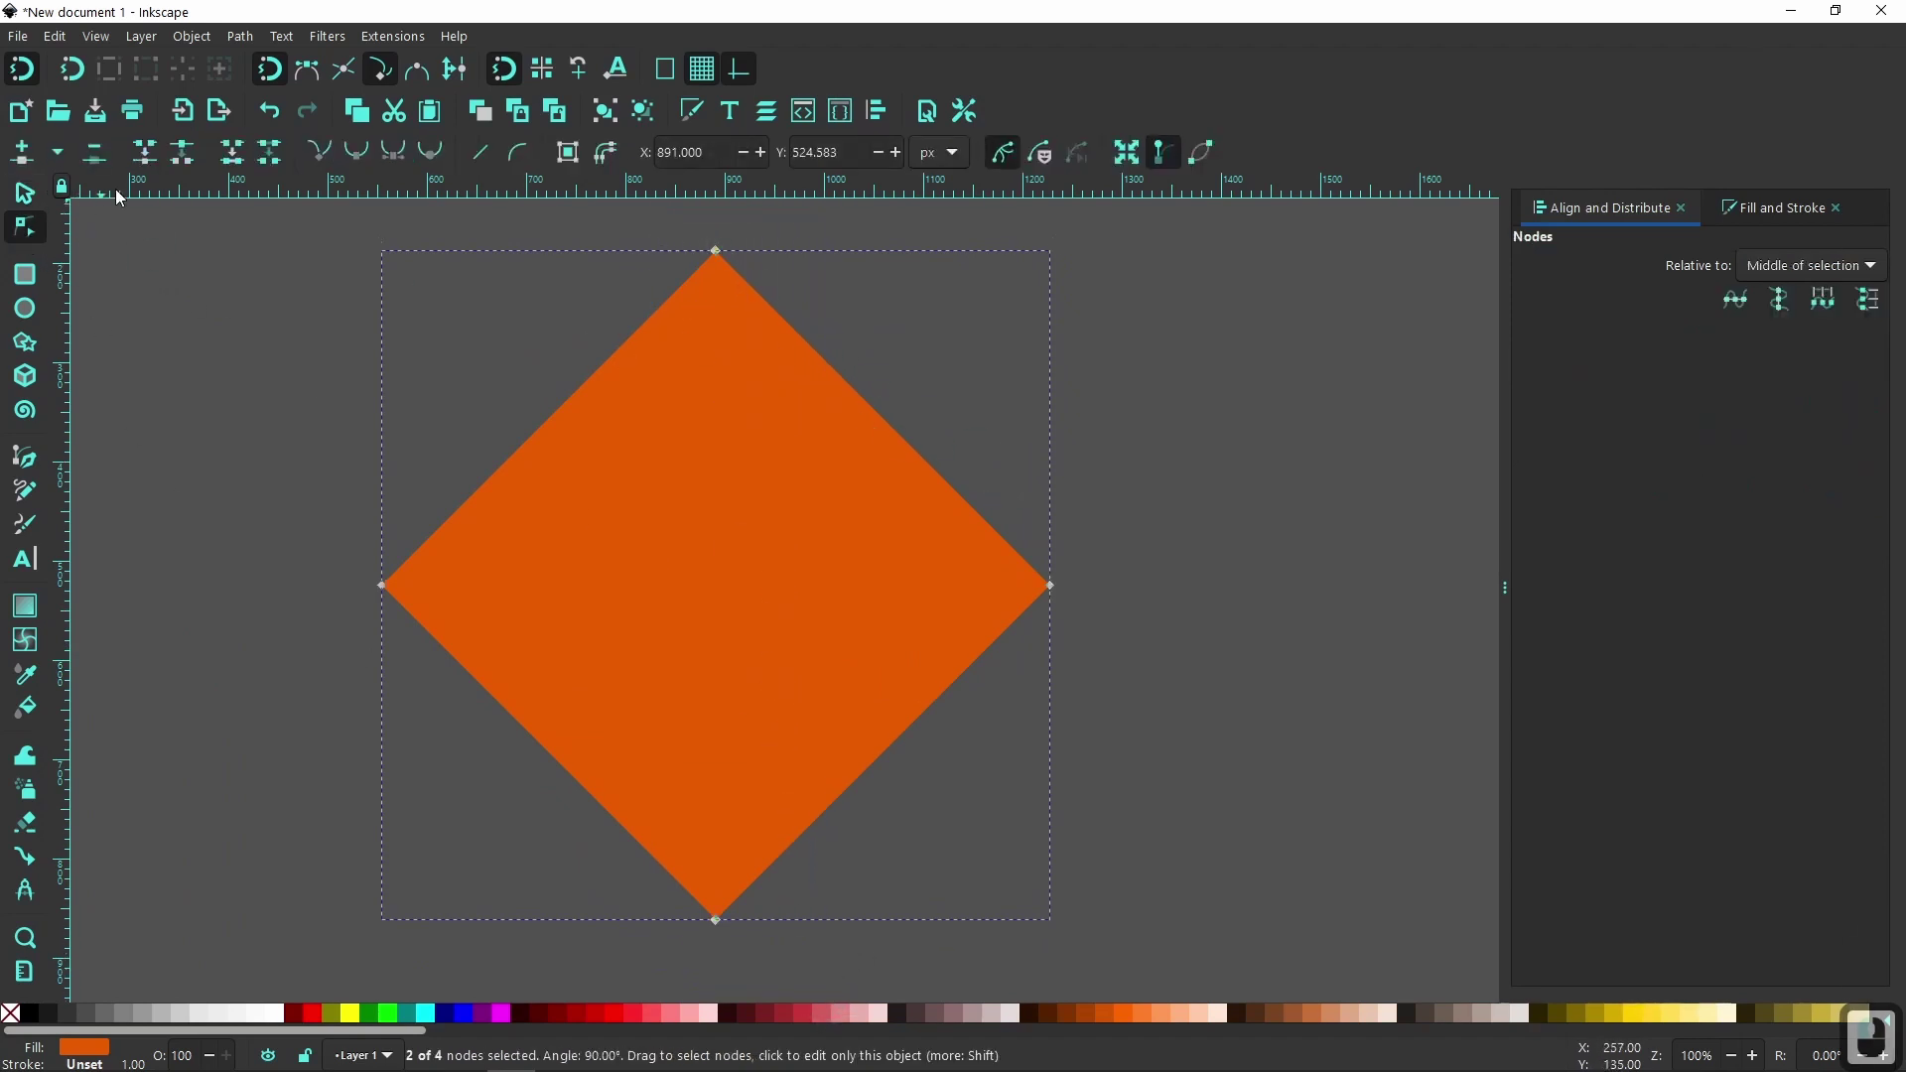
pyautogui.click(433, 151)
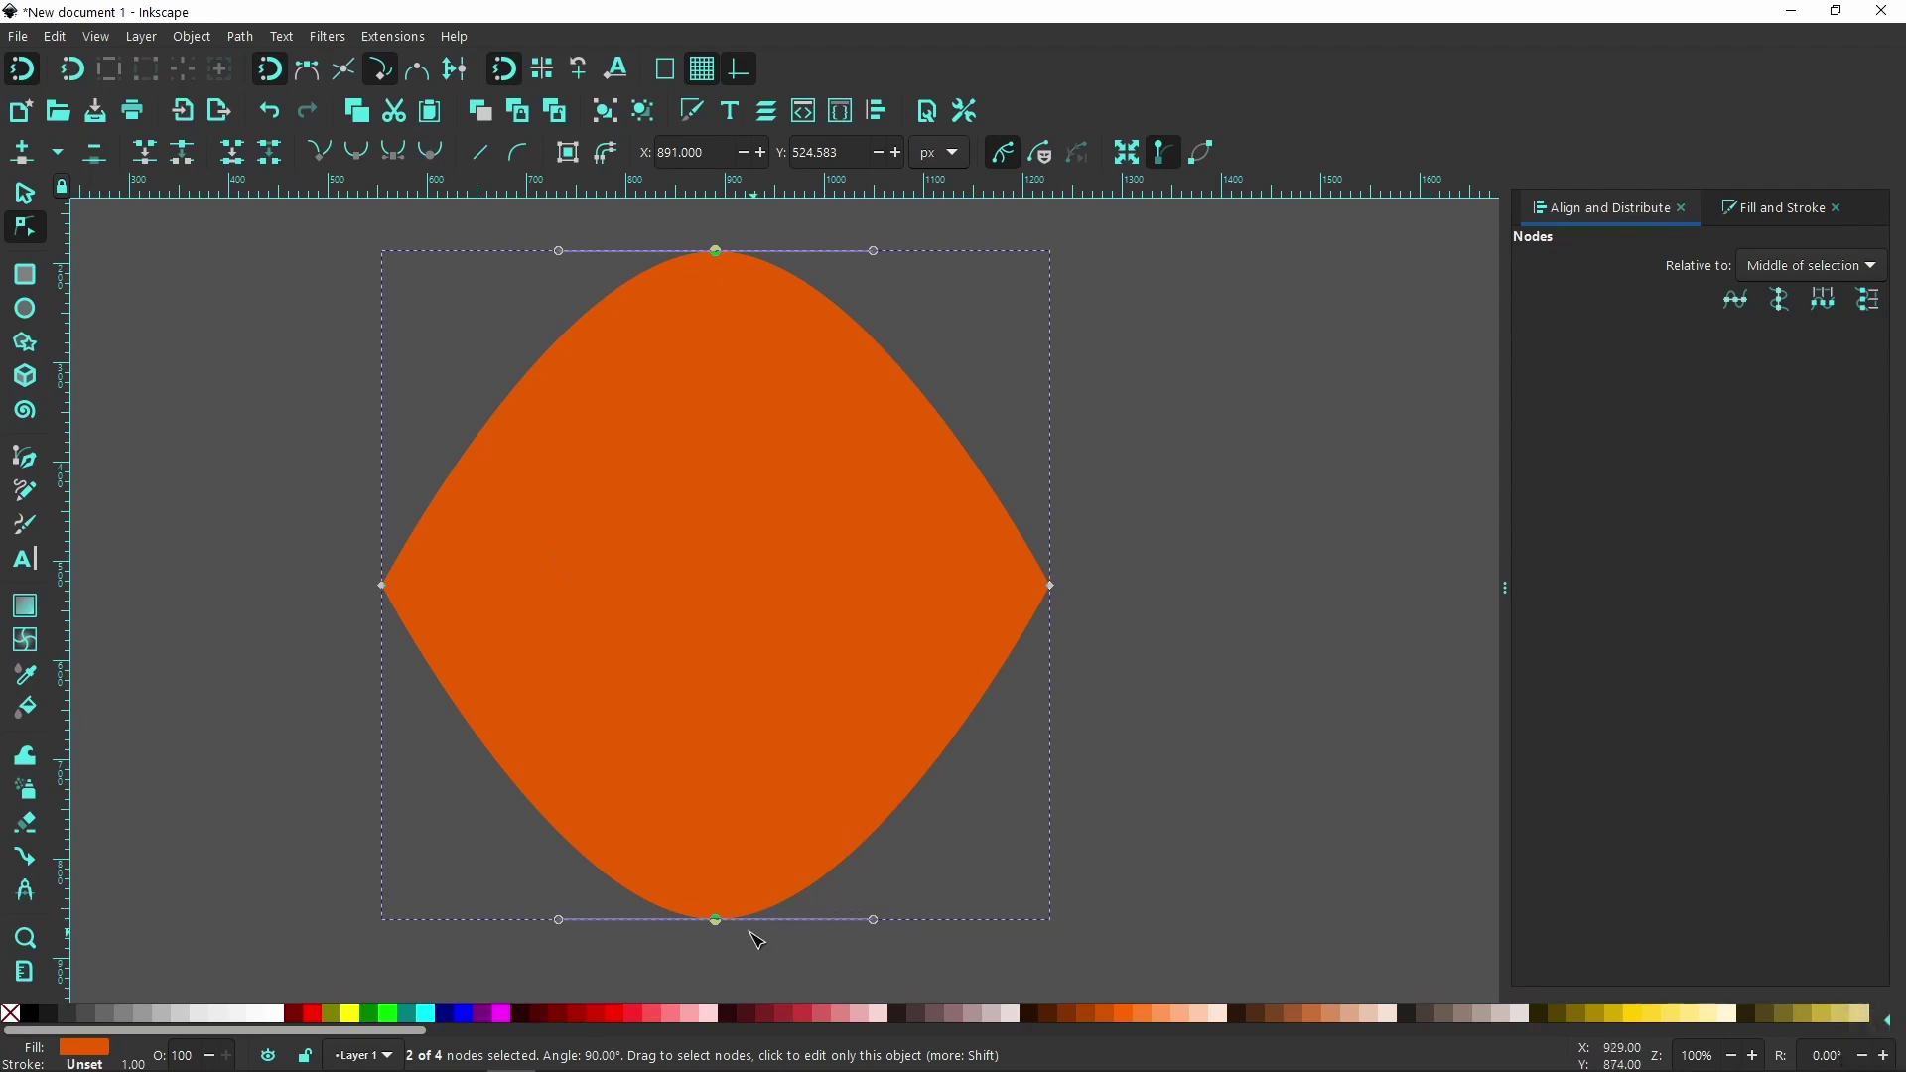
# - Try shifting the two smoothed nodes together and undo each move
pyautogui.moveTo(722, 924)
pyautogui.mouseDown()
pyautogui.moveTo(732, 855)
pyautogui.moveTo(728, 920)
pyautogui.mouseUp()
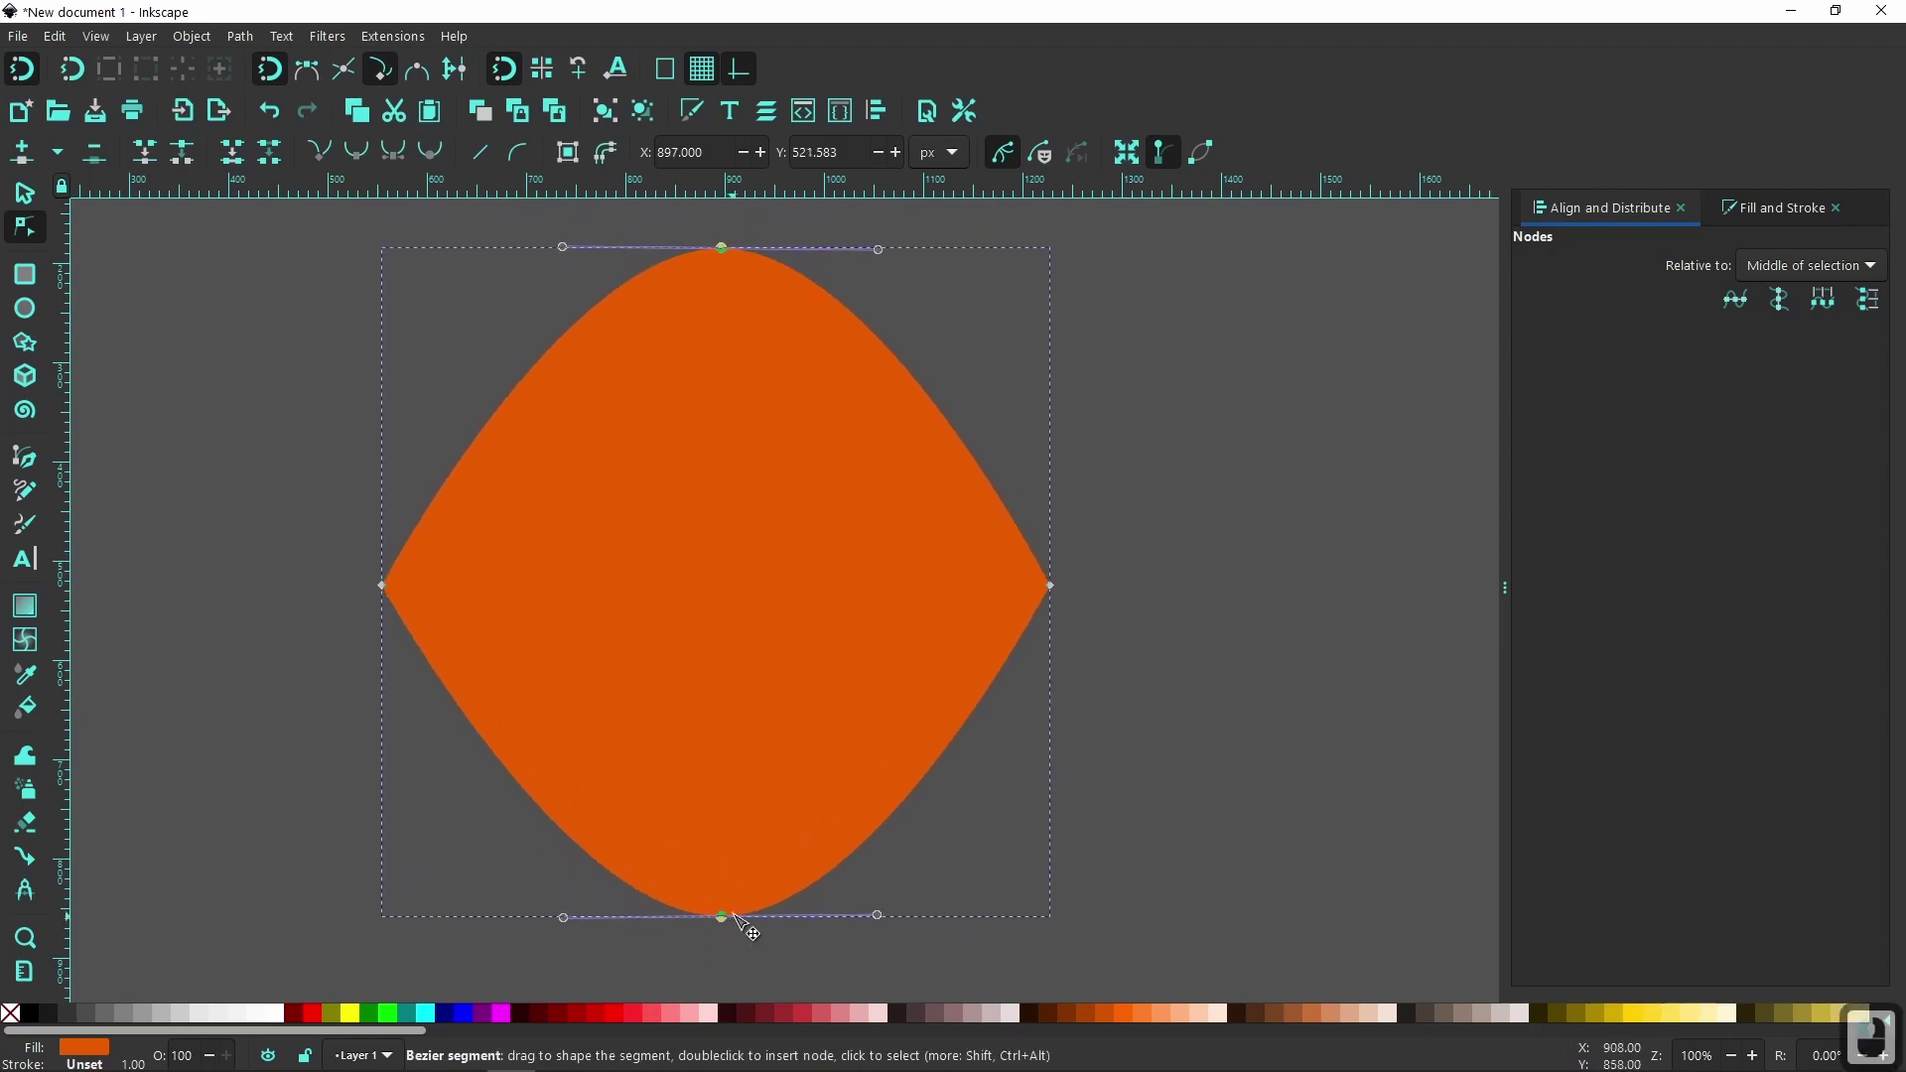
pyautogui.keyDown('ctrl'); pyautogui.click(740, 906); pyautogui.keyUp('ctrl')
pyautogui.hotkey('ctrl', 'z')
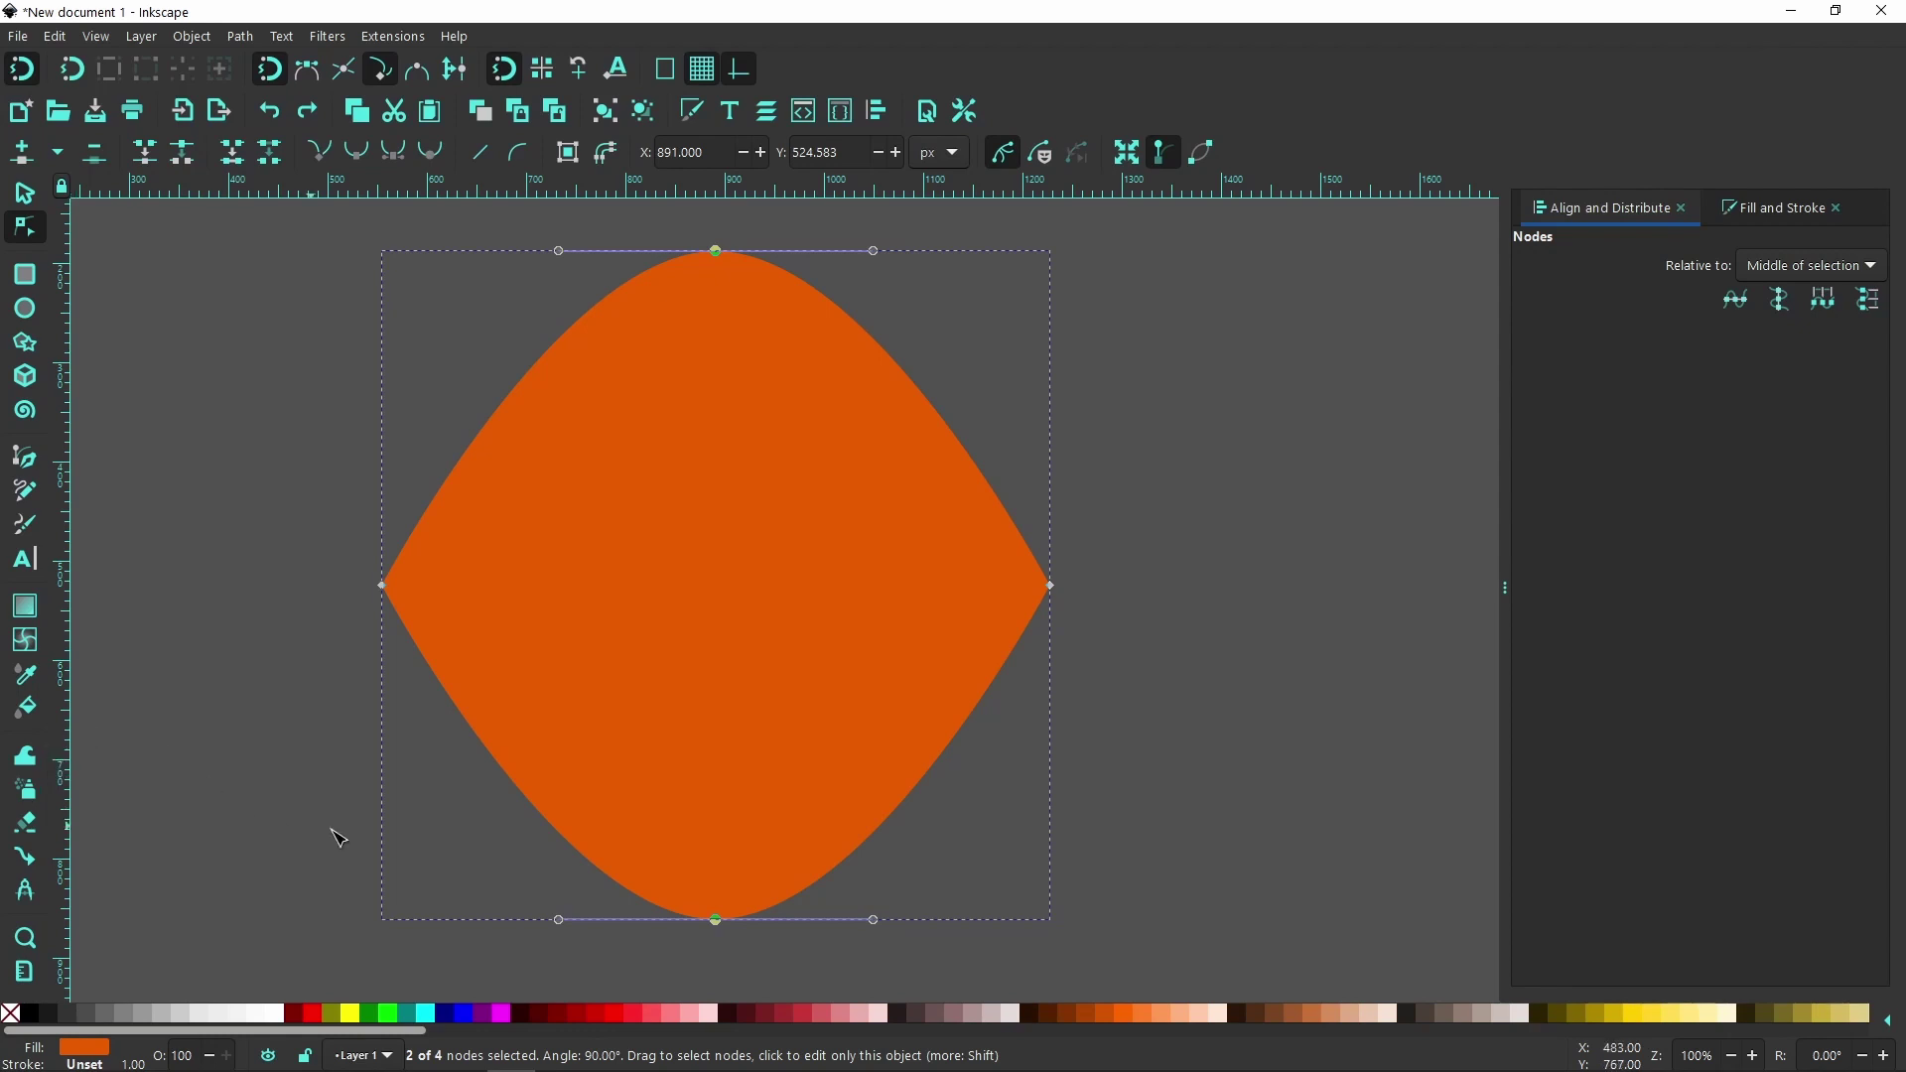
pyautogui.moveTo(720, 923); pyautogui.dragTo(728, 888)
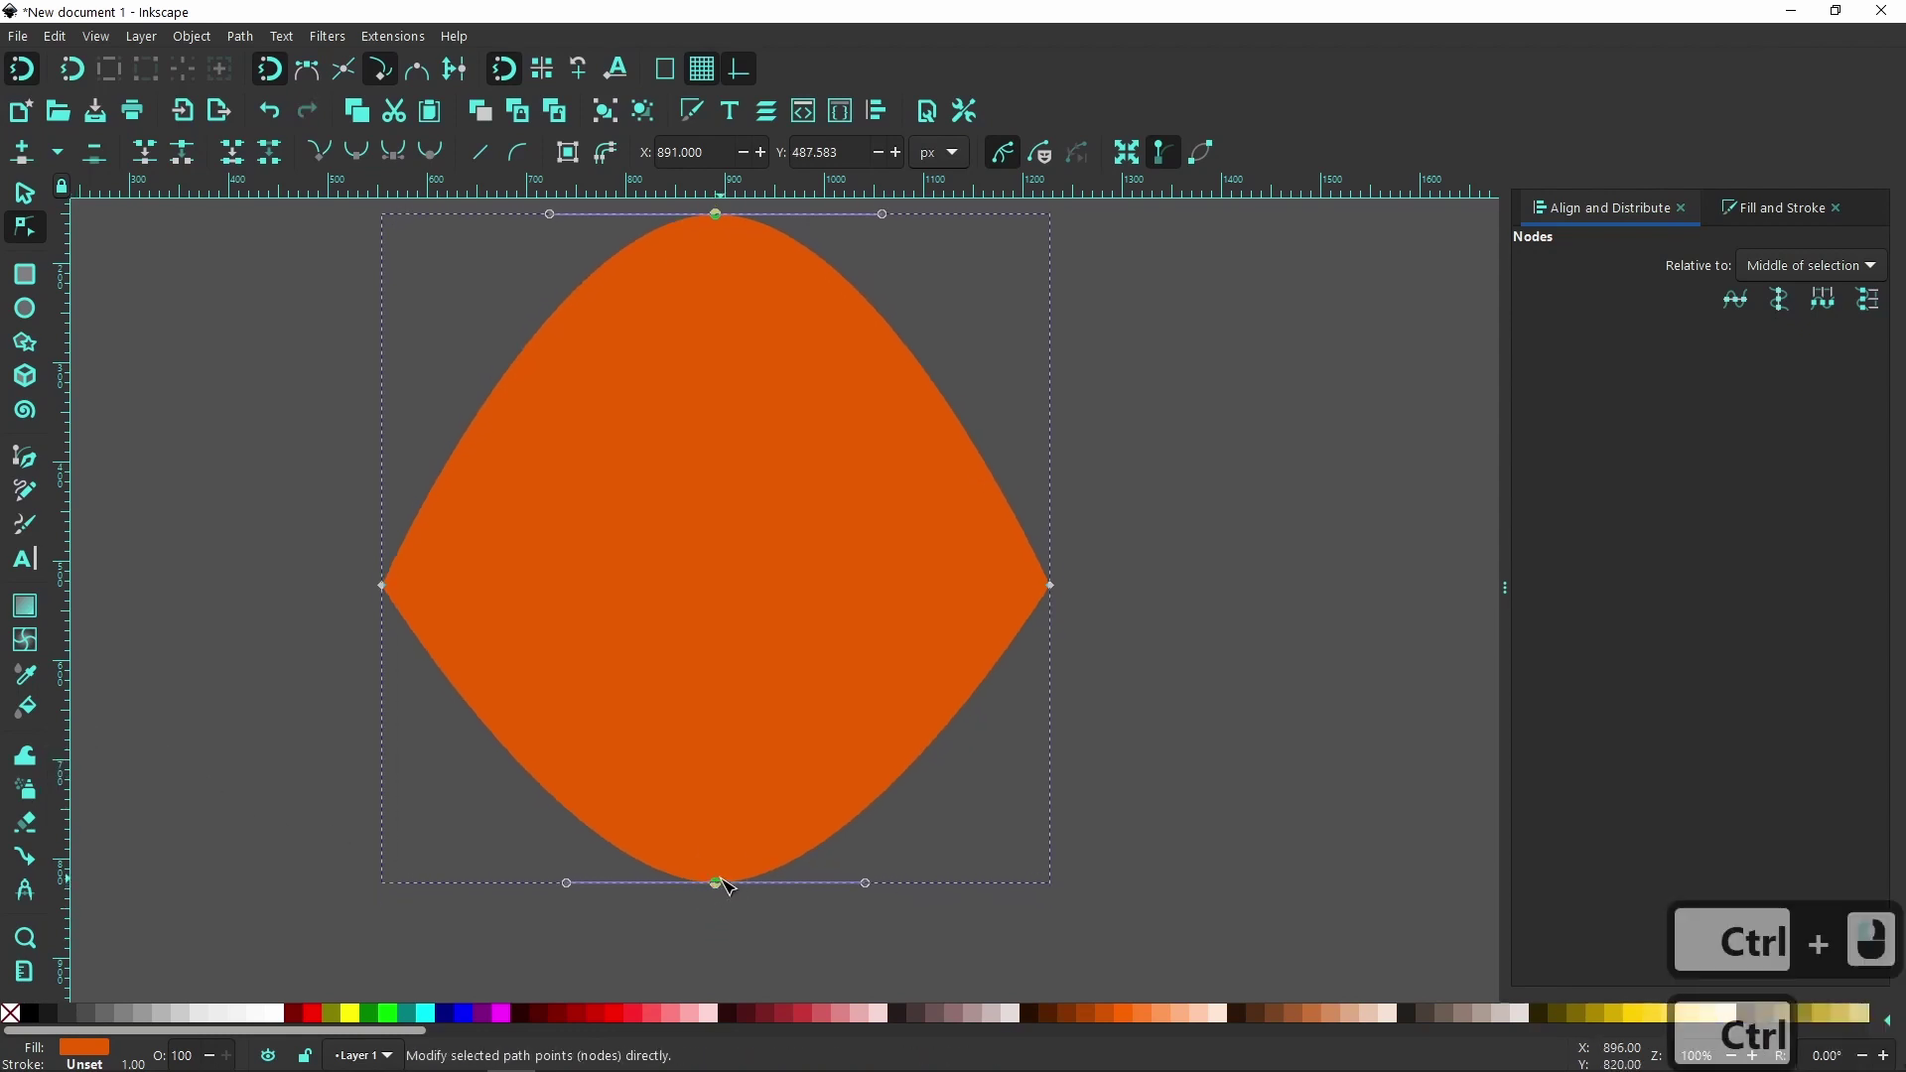
pyautogui.hotkey('ctrl', 'z')
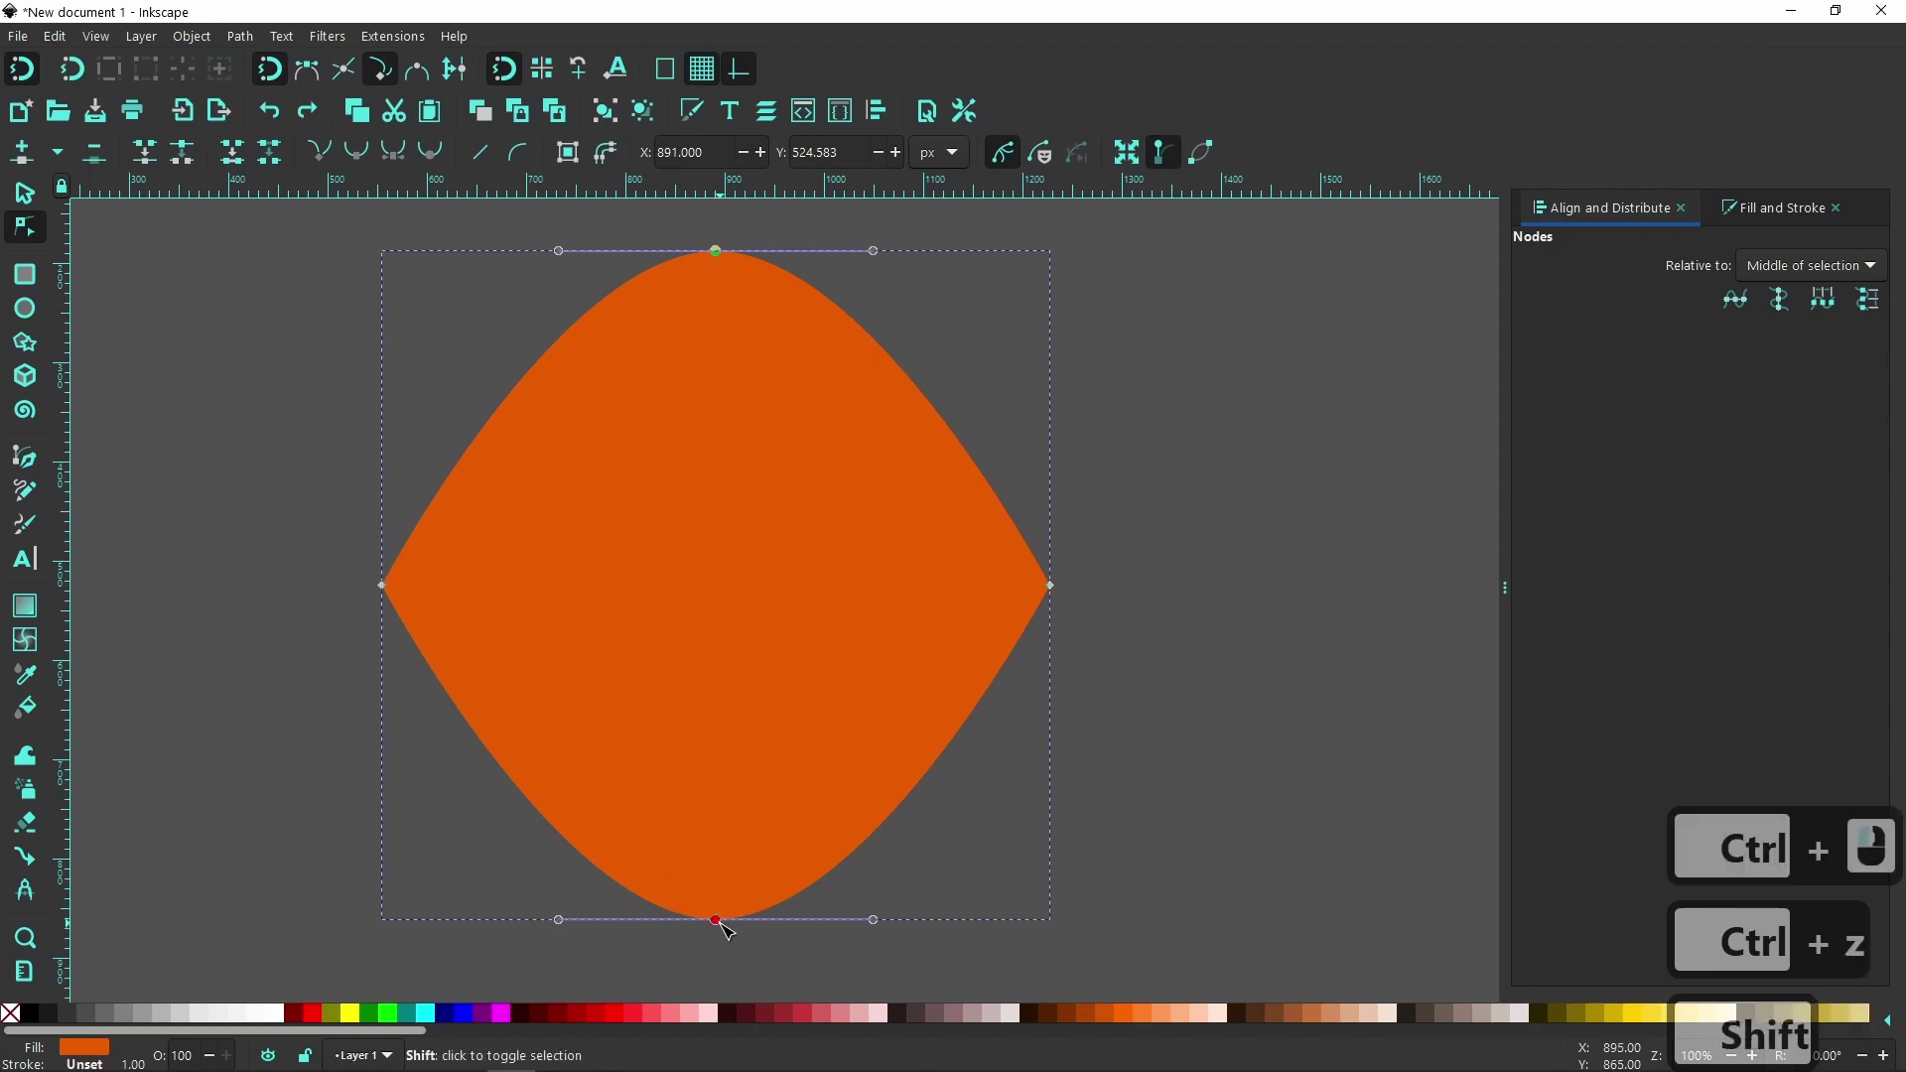
pyautogui.moveTo(720, 920); pyautogui.dragTo(718, 887)
pyautogui.hotkey('ctrl', 'z')
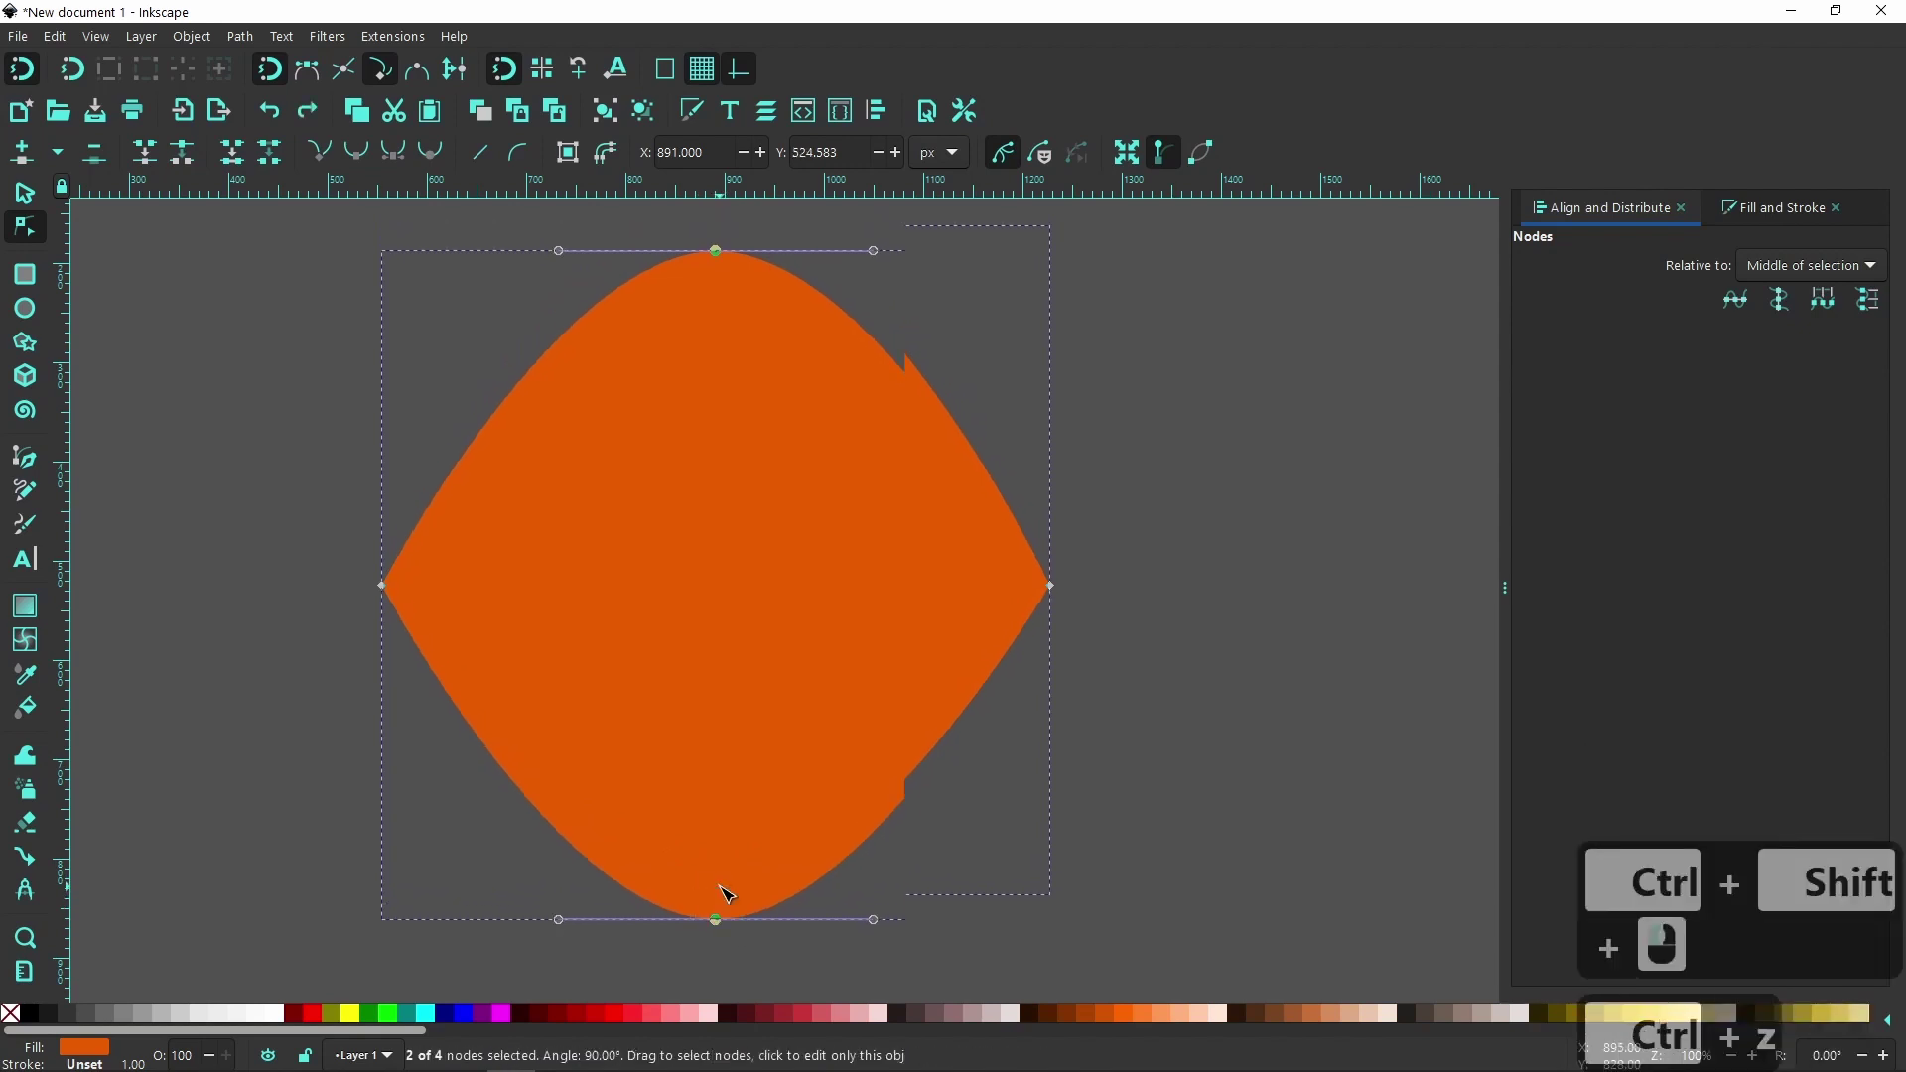
# - Squash and shrink the curved shape into a leaf about 265 px wide and 94 px high
pyautogui.click(25, 192)
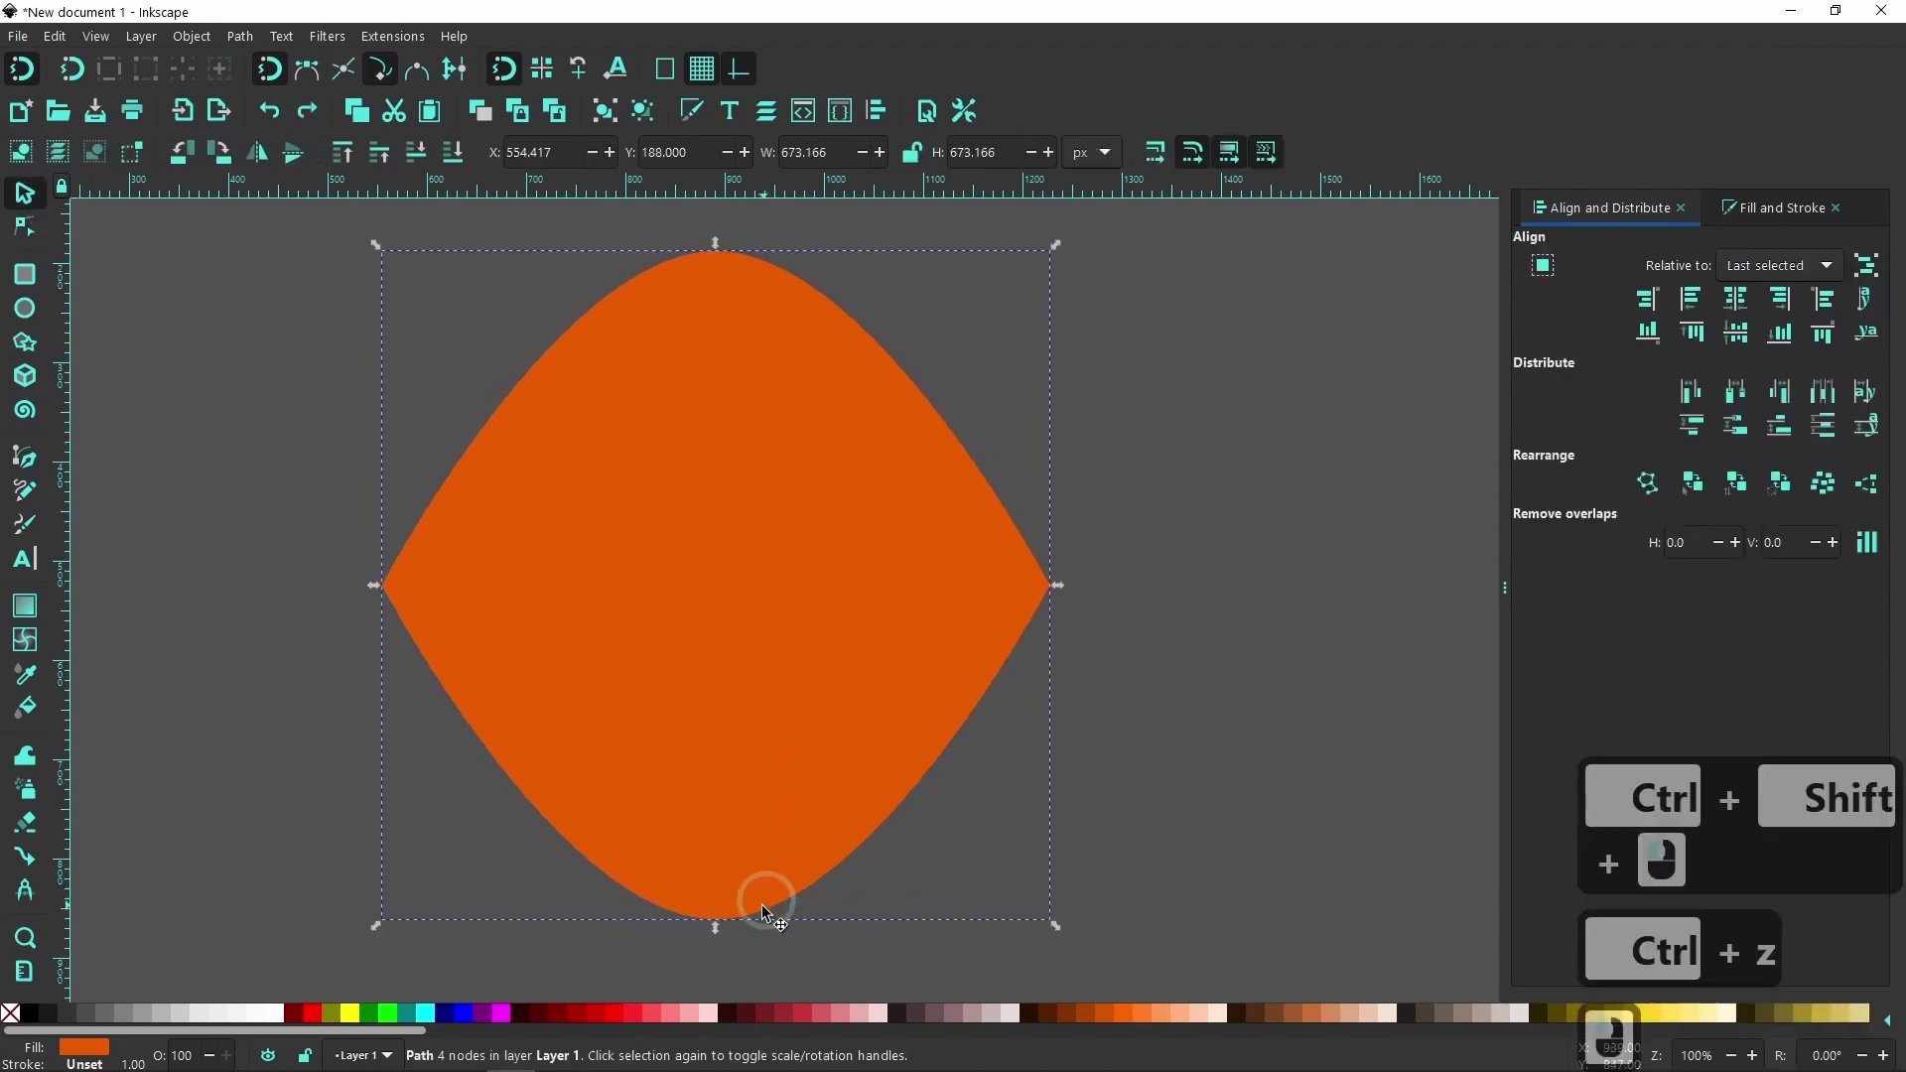
pyautogui.moveTo(715, 927); pyautogui.dragTo(673, 502)
pyautogui.moveTo(1056, 495); pyautogui.dragTo(867, 462)
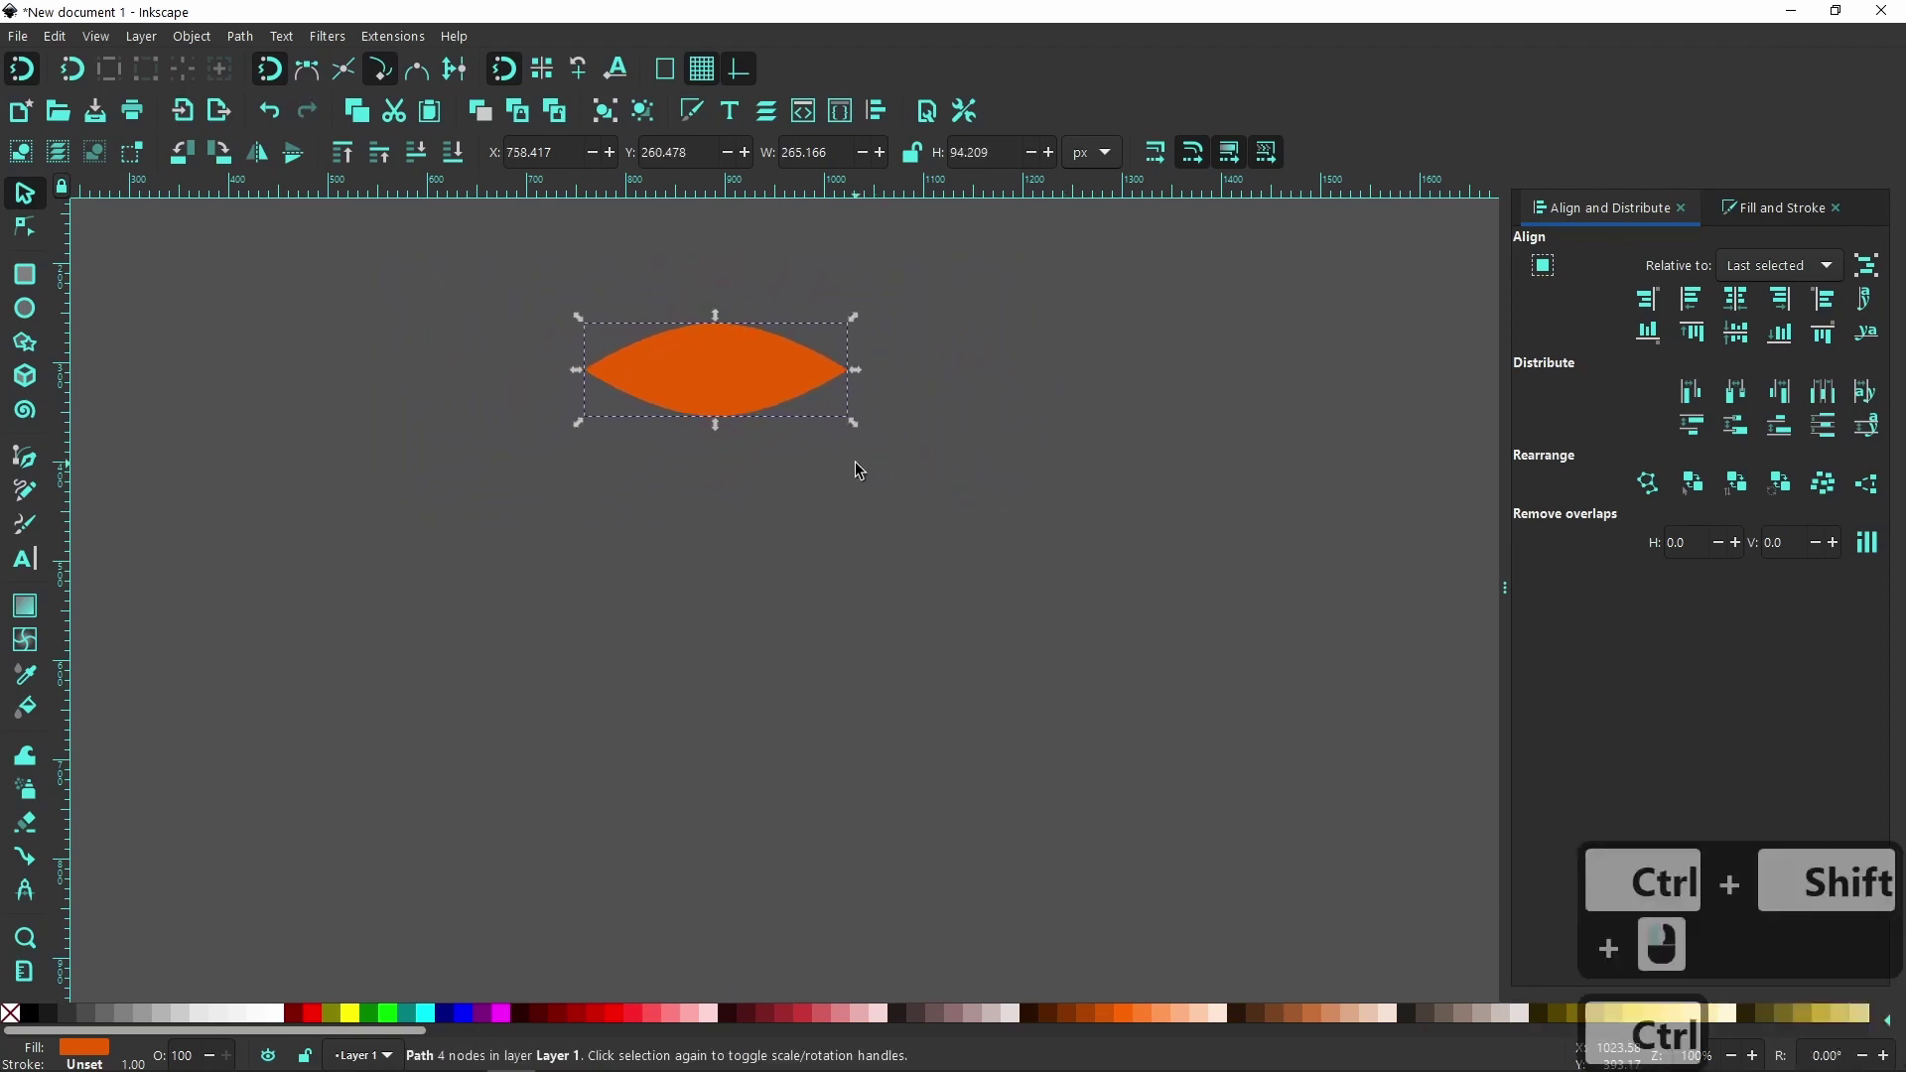
# - Move the leaf shape to the upper-left corner of the canvas and copy it to the clipboard
pyautogui.moveTo(715, 372); pyautogui.dragTo(238, 277)
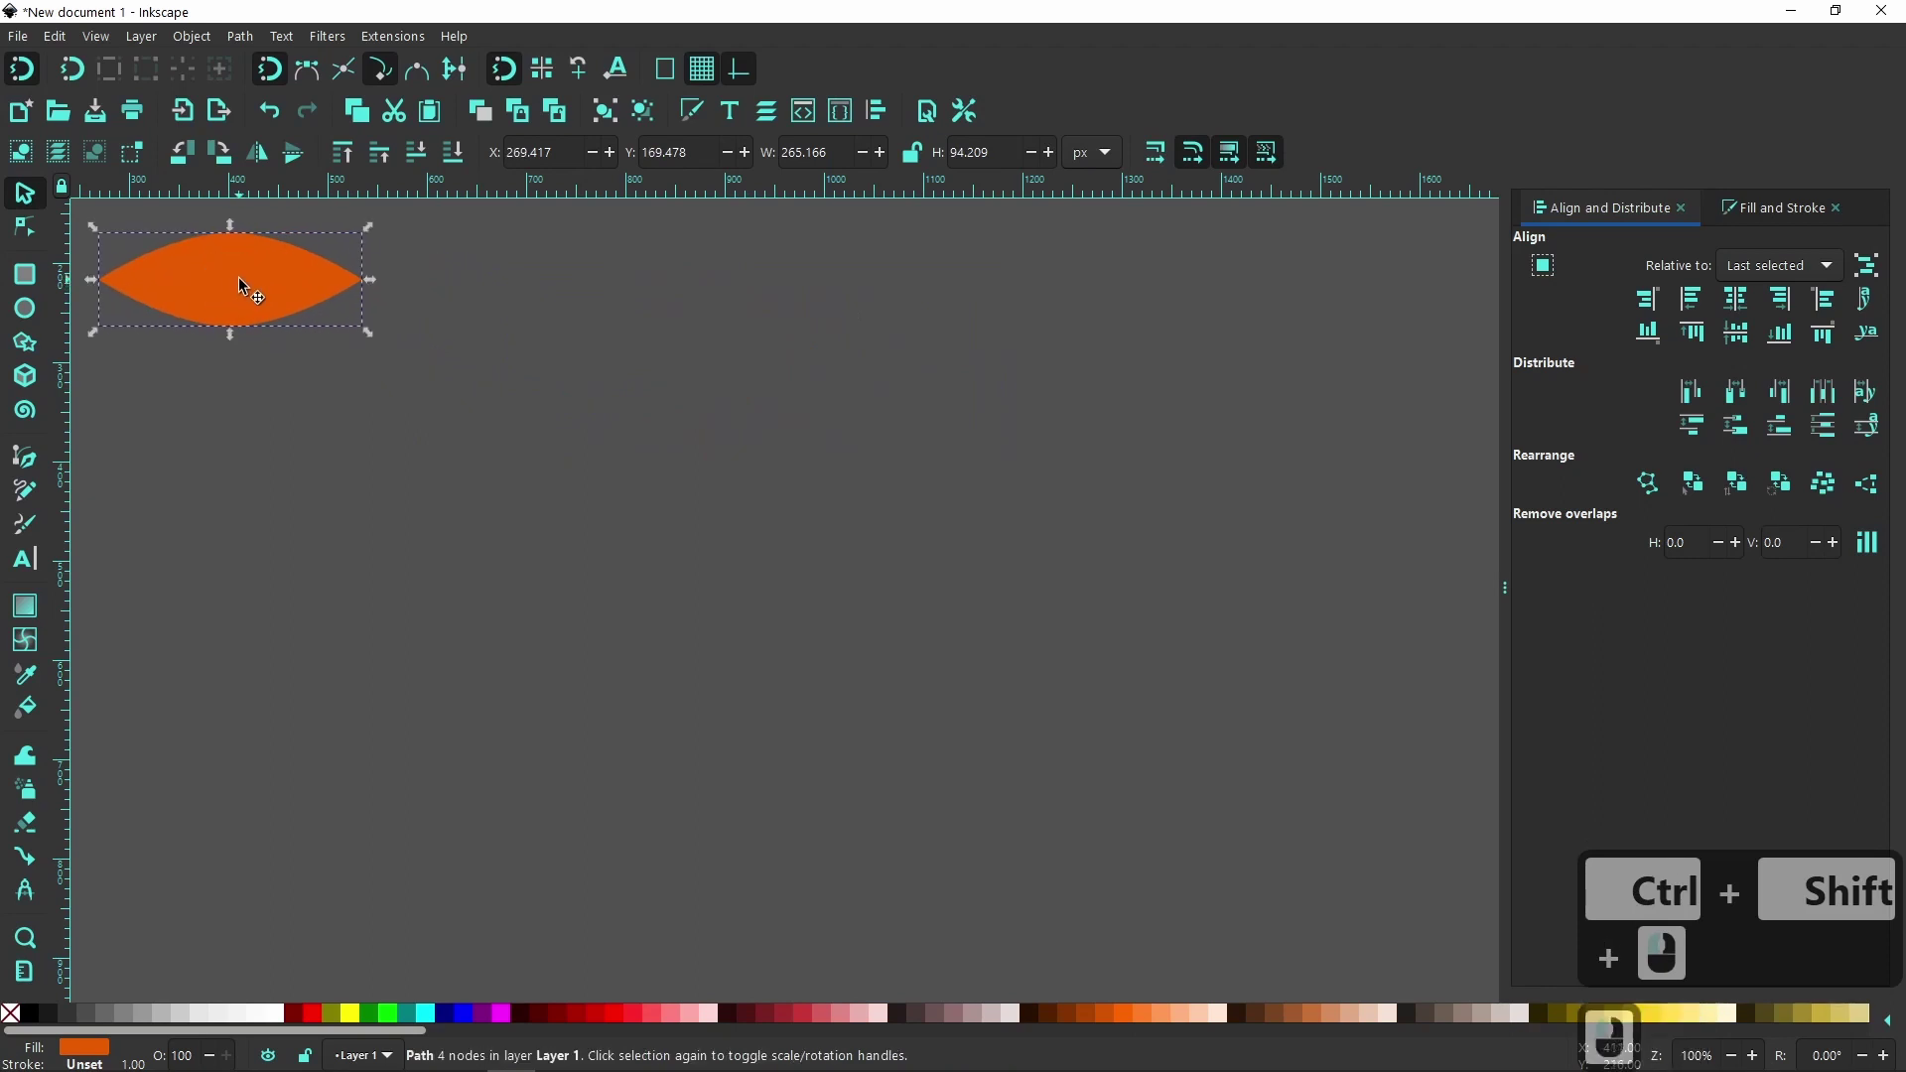
pyautogui.rightClick(239, 277)
pyautogui.click(287, 377)
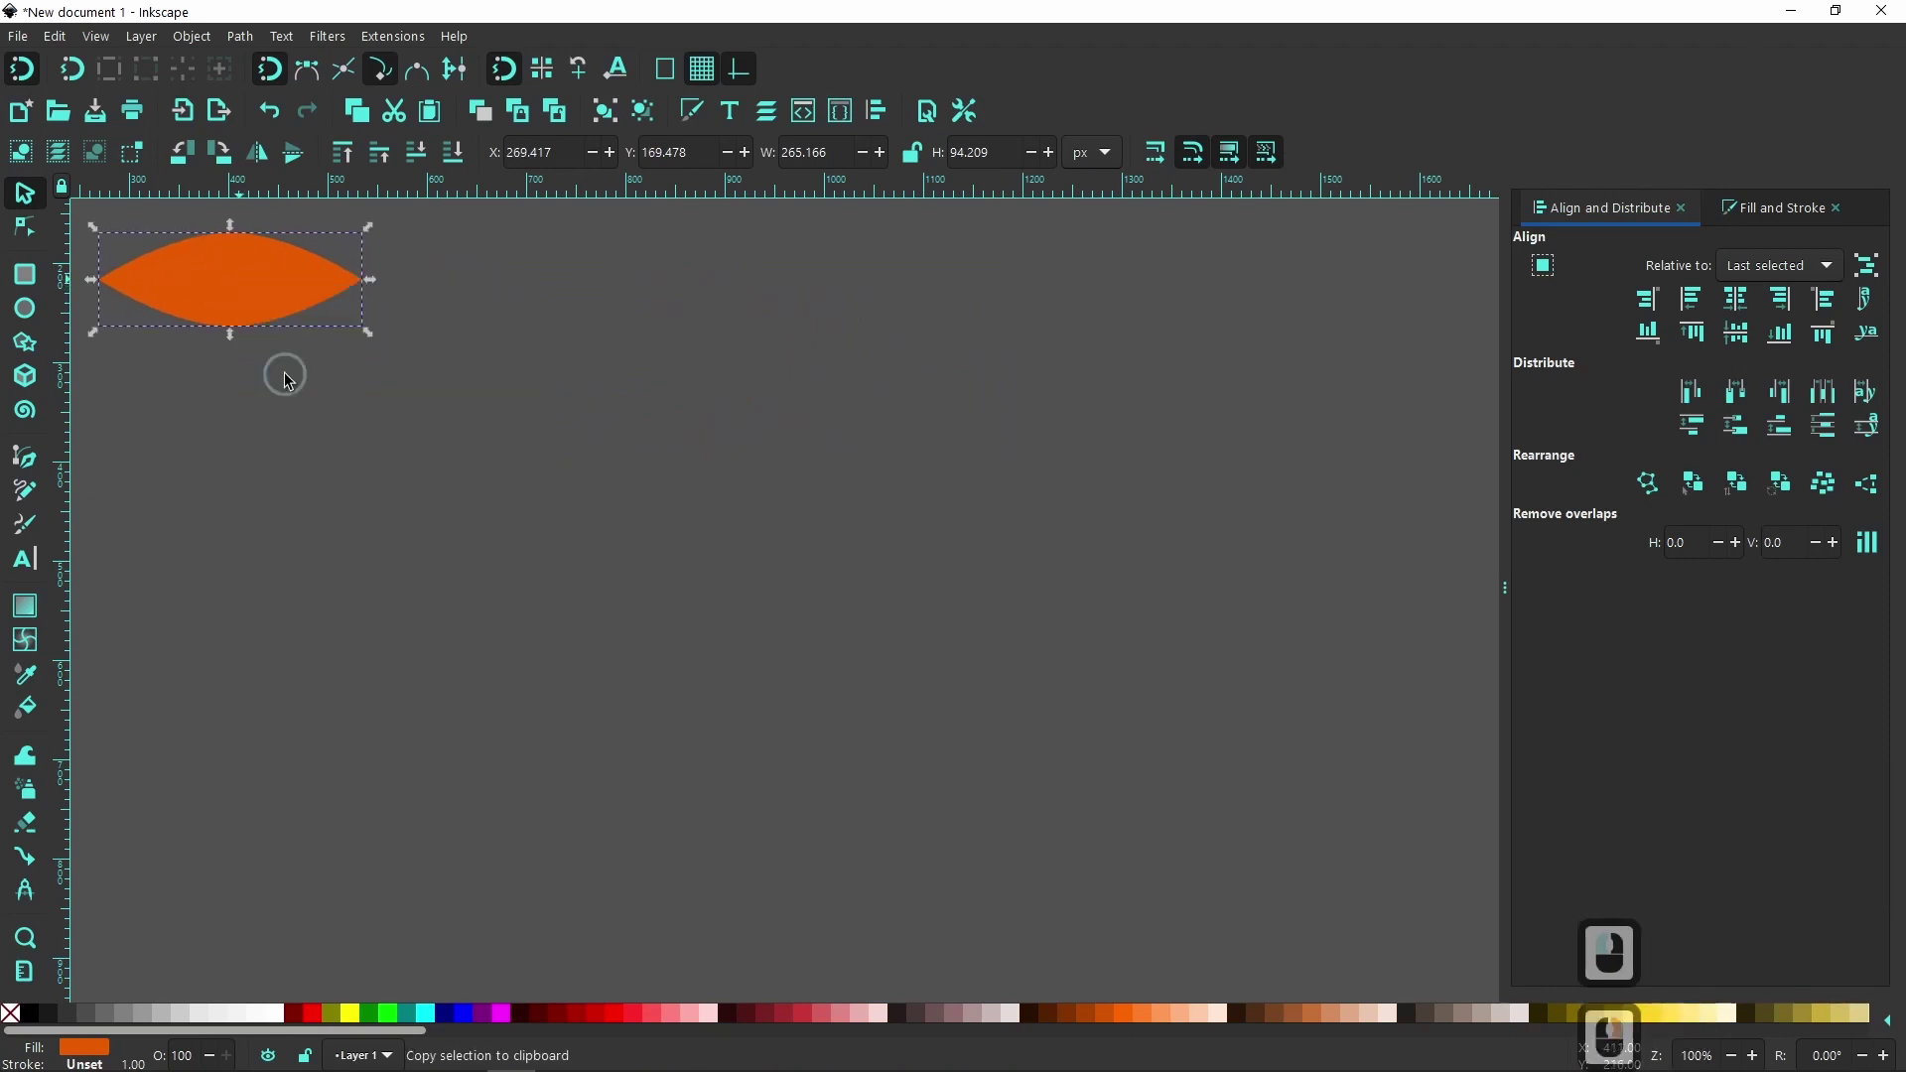
# - Set up the Pencil tool to create Spiro paths with the From clipboard shape
pyautogui.click(35, 504)
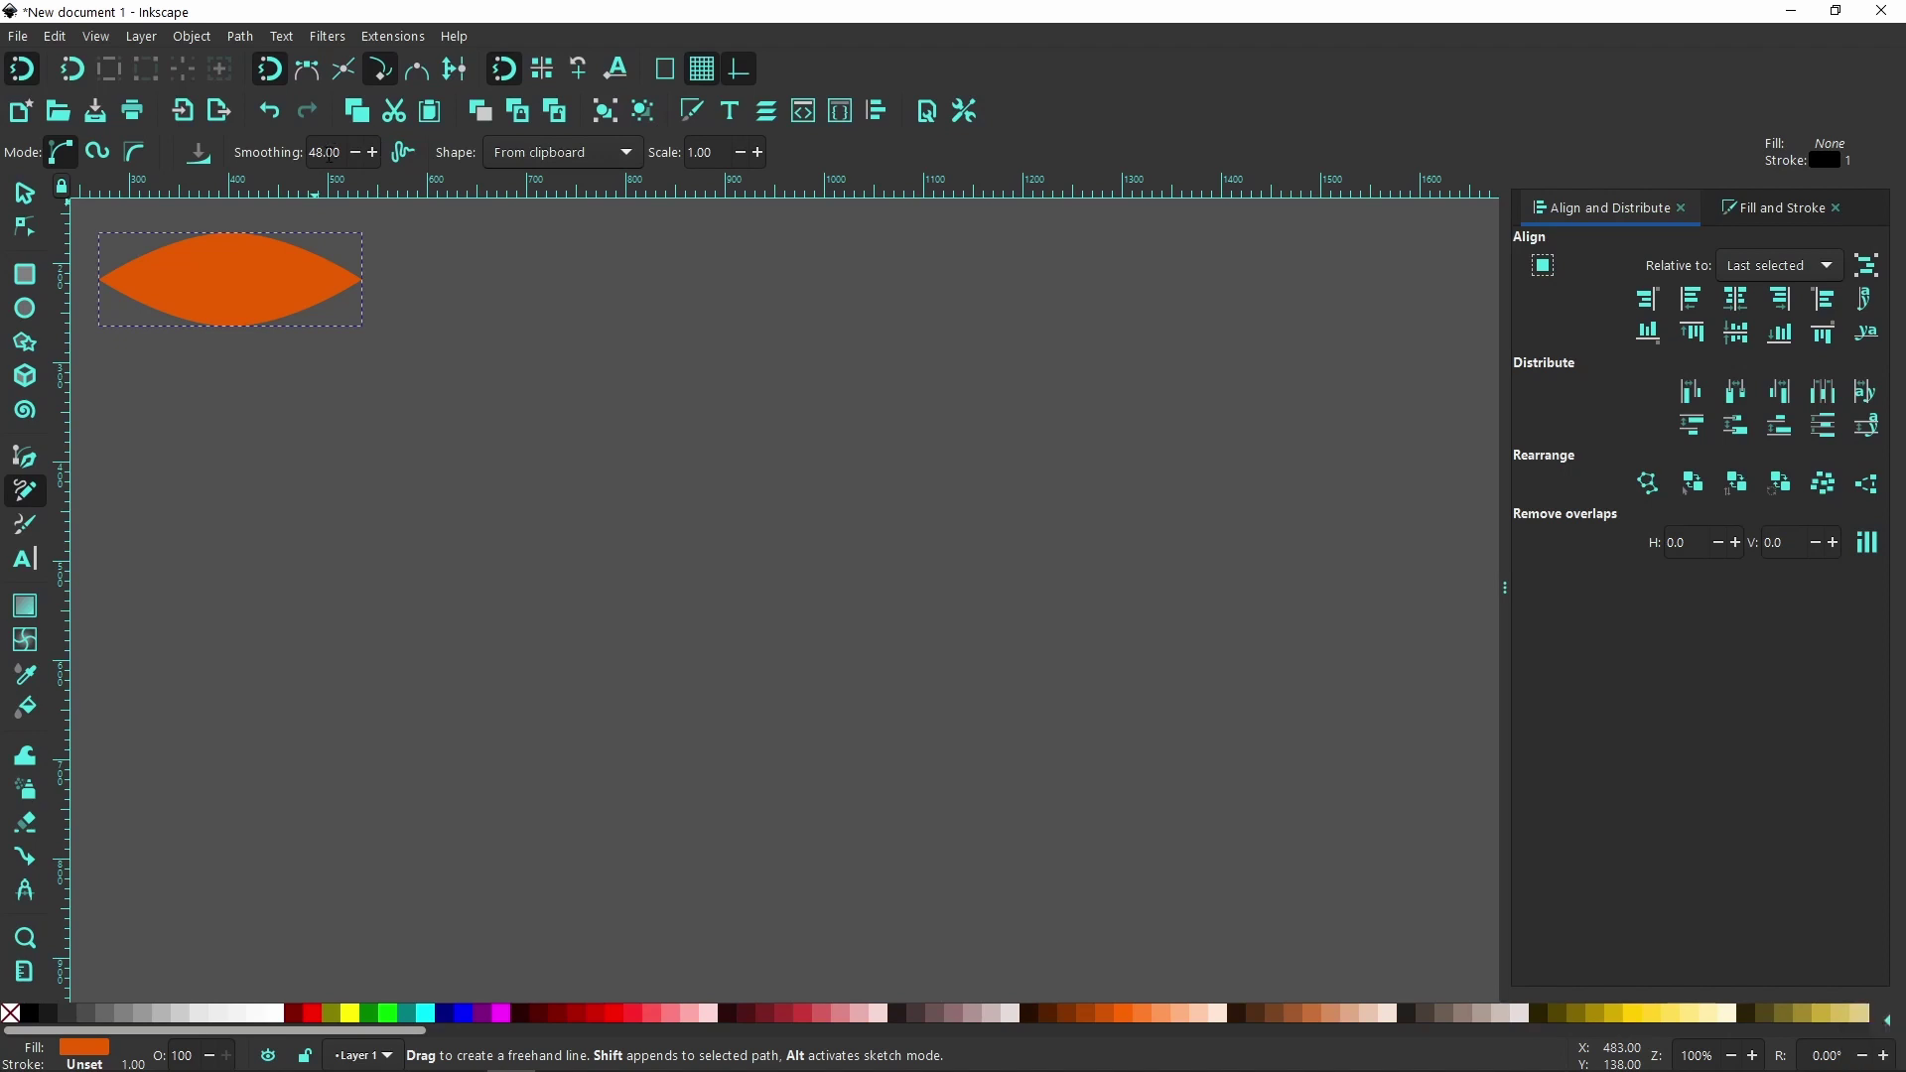
pyautogui.click(99, 157)
pyautogui.click(137, 155)
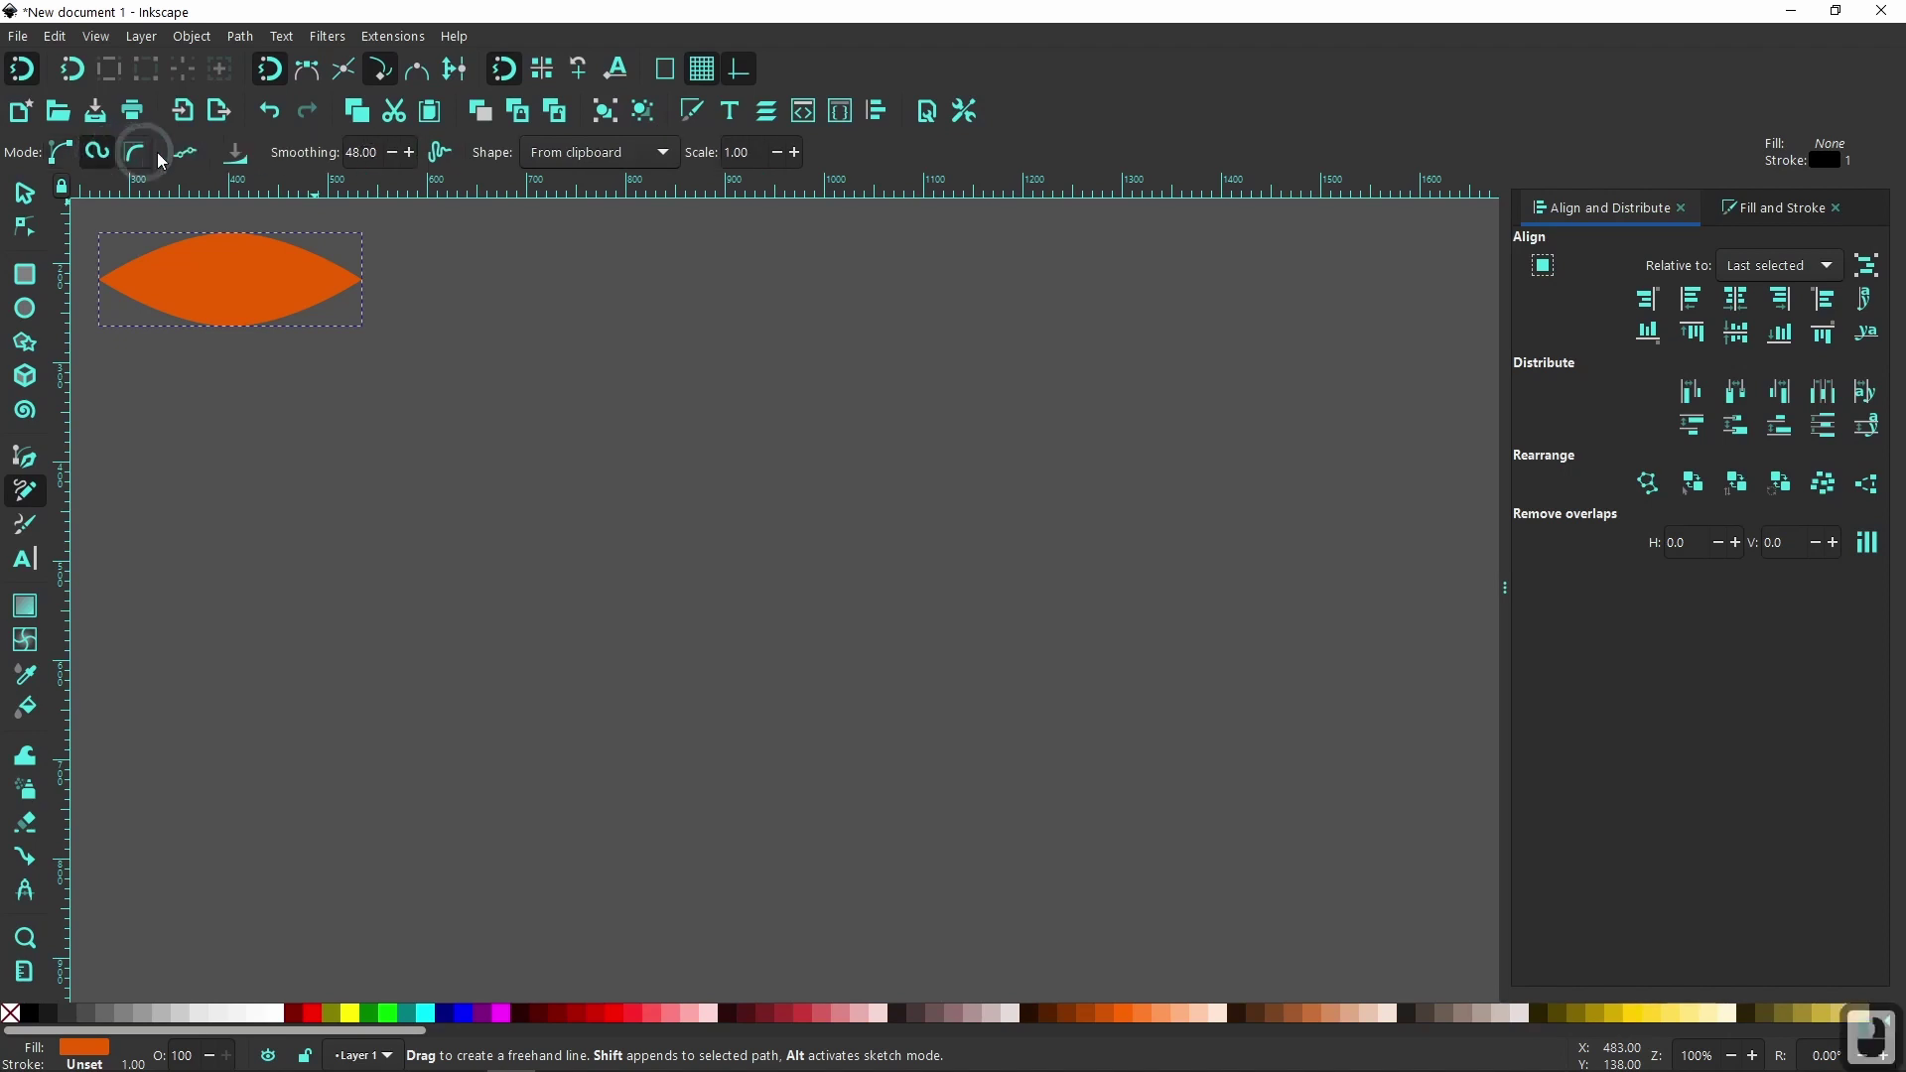
pyautogui.click(653, 158)
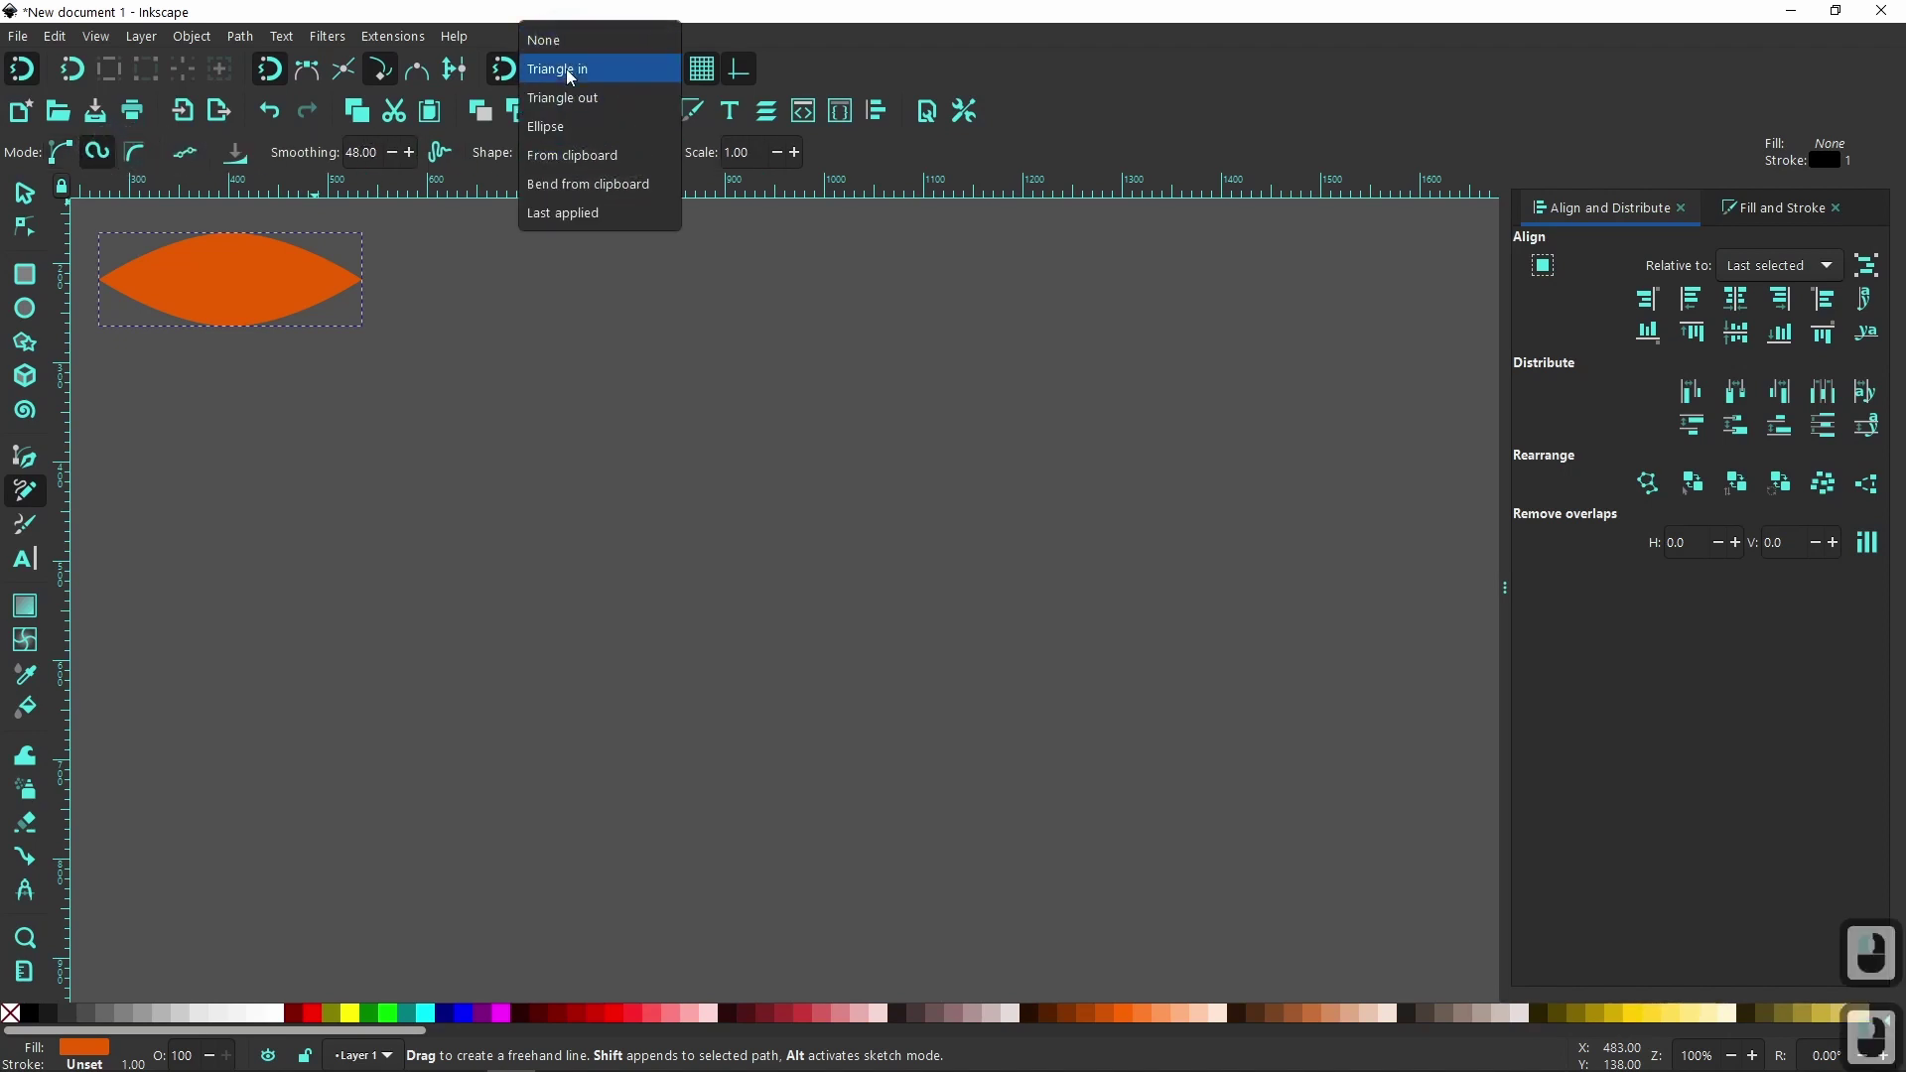
pyautogui.click(567, 155)
pyautogui.click(360, 153)
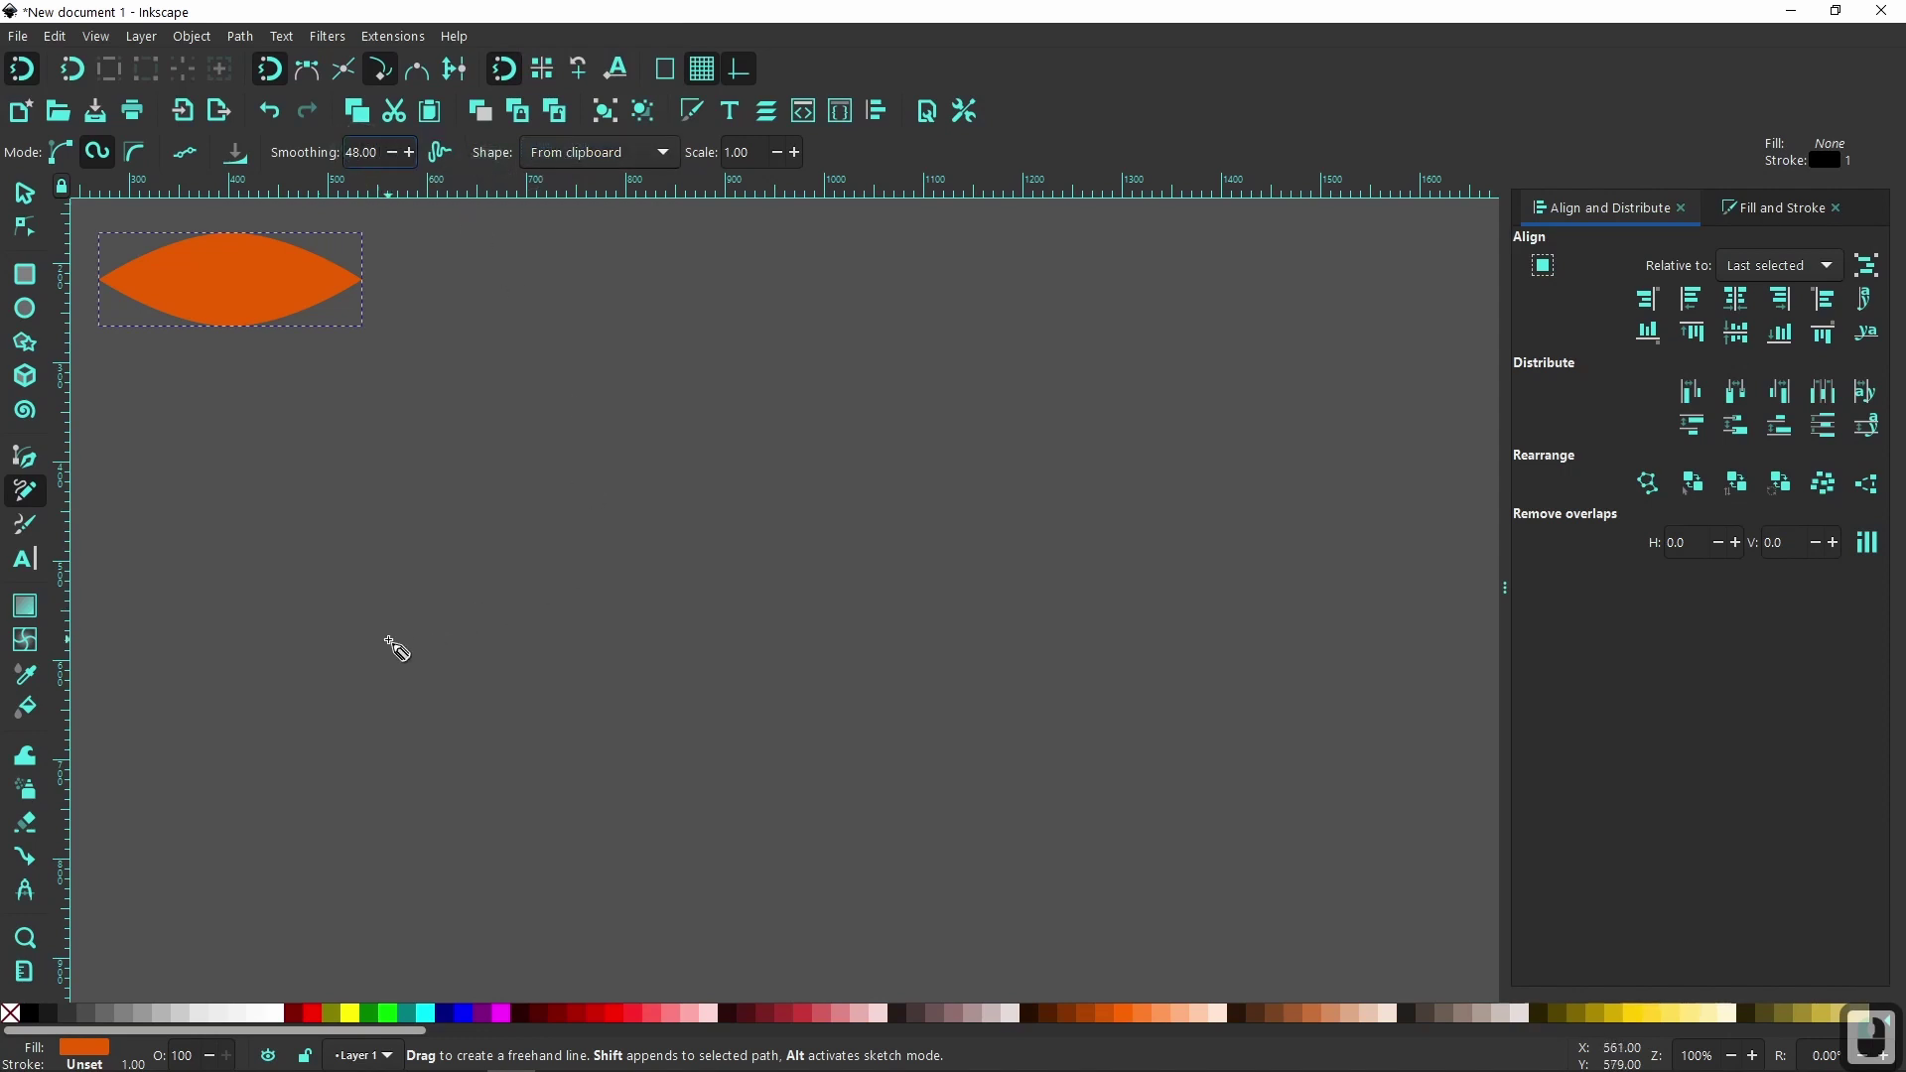
# - Try wavy freehand strokes across the middle of the canvas and delete each one
pyautogui.moveTo(364, 642); pyautogui.dragTo(386, 624)
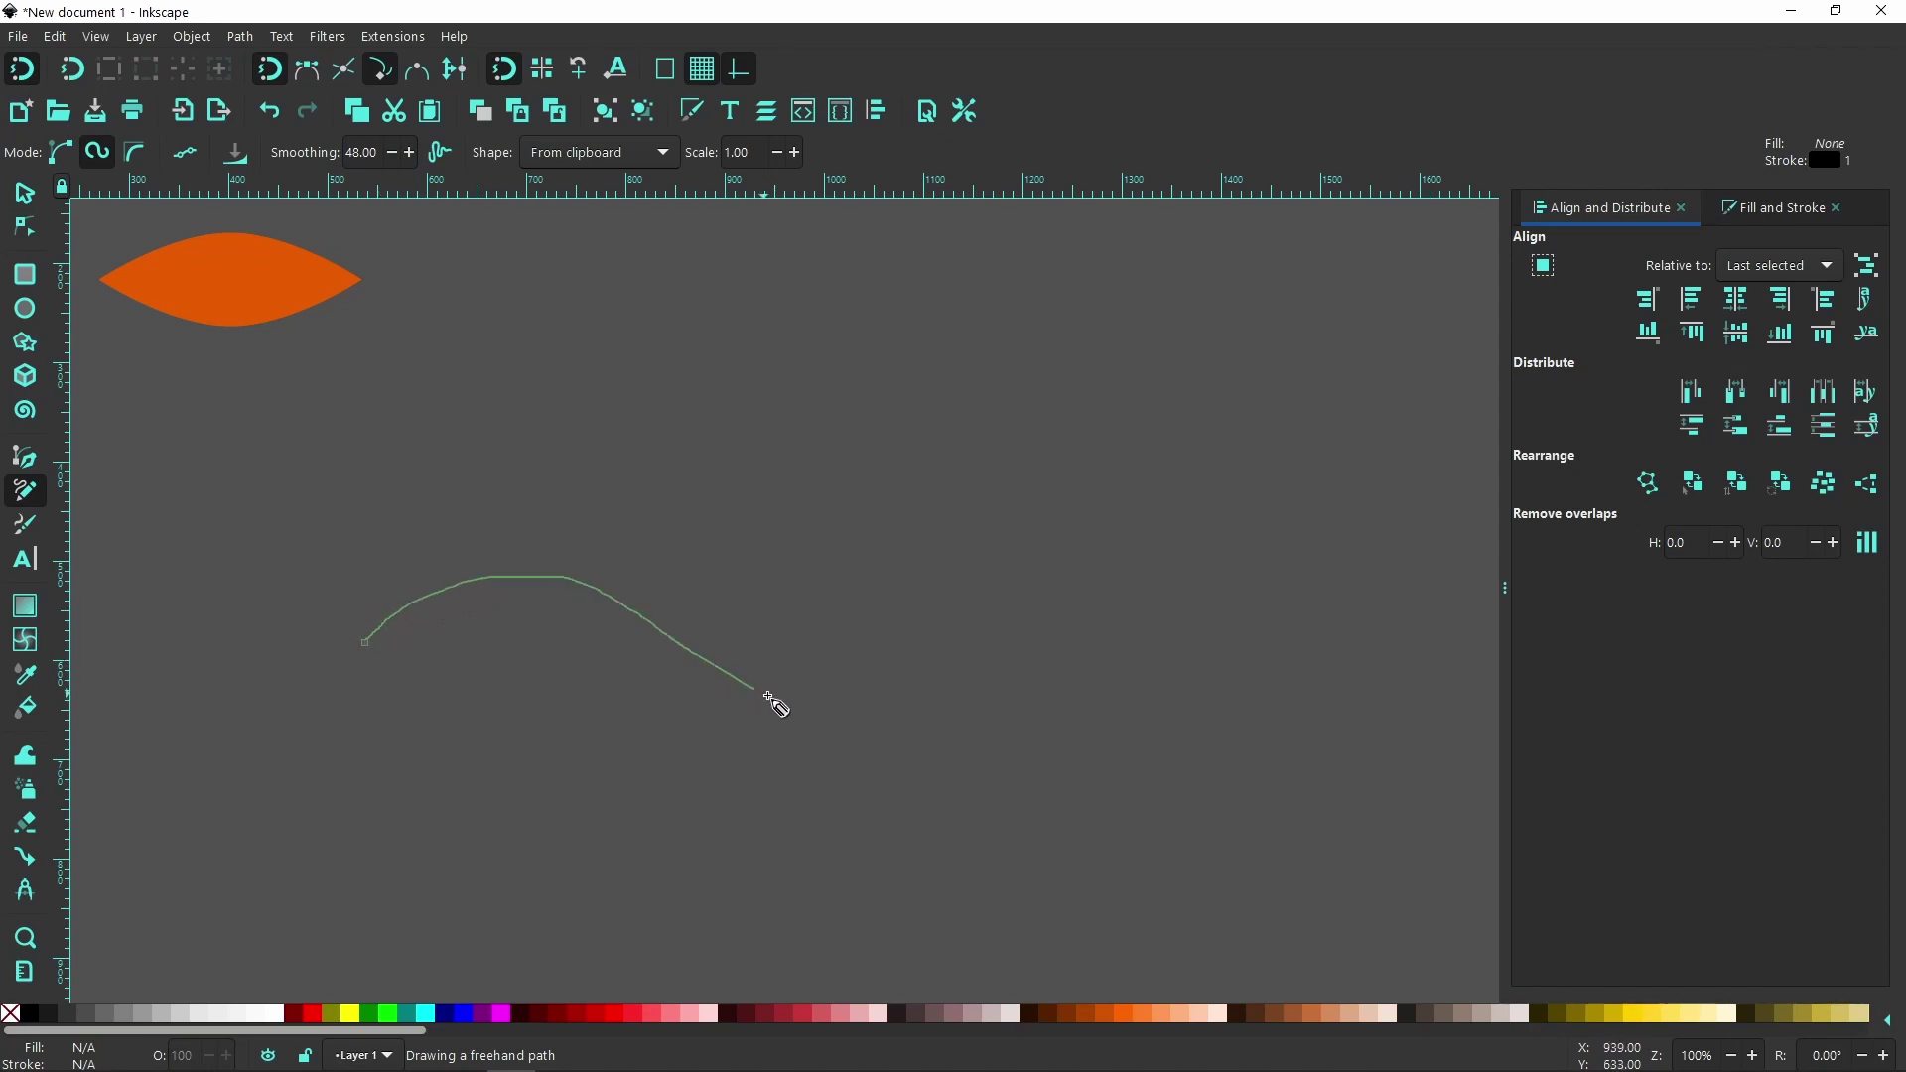
pyautogui.moveTo(1014, 620); pyautogui.dragTo(1018, 612)
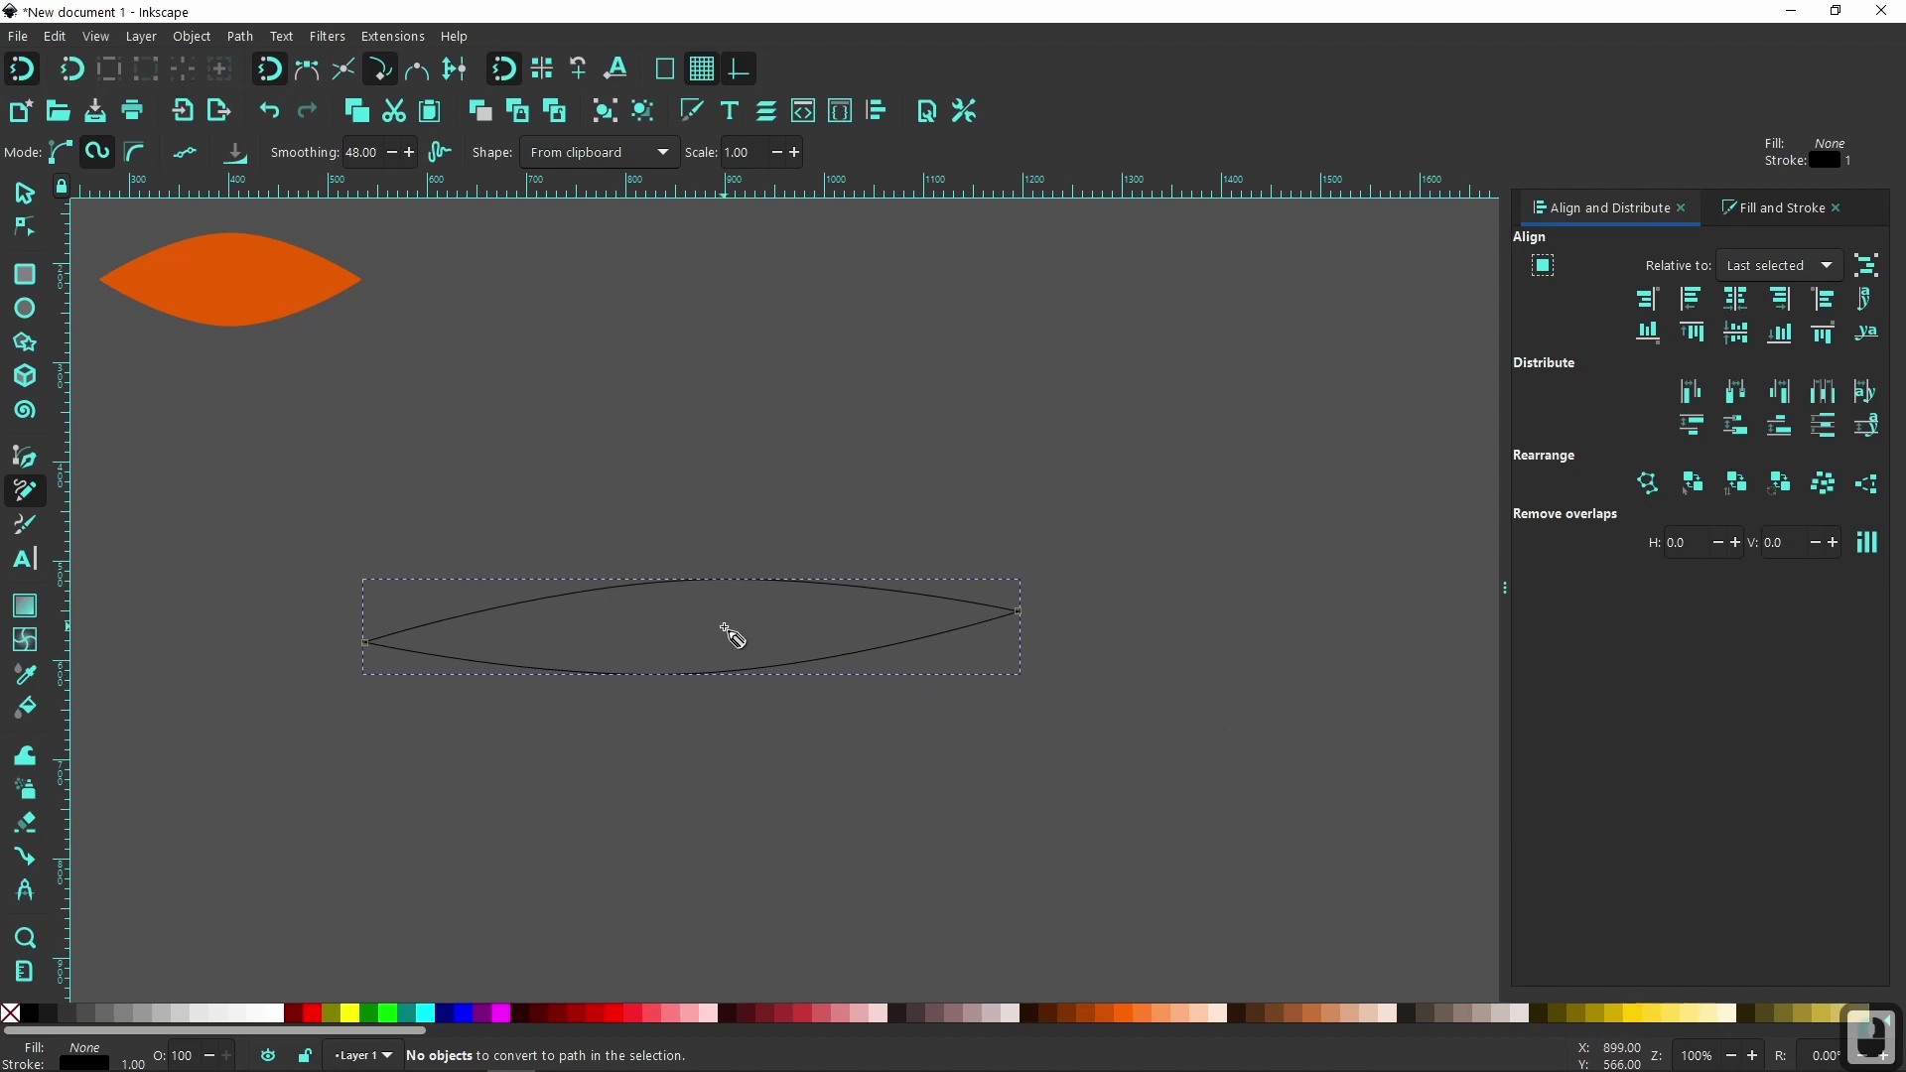
pyautogui.press('Delete')
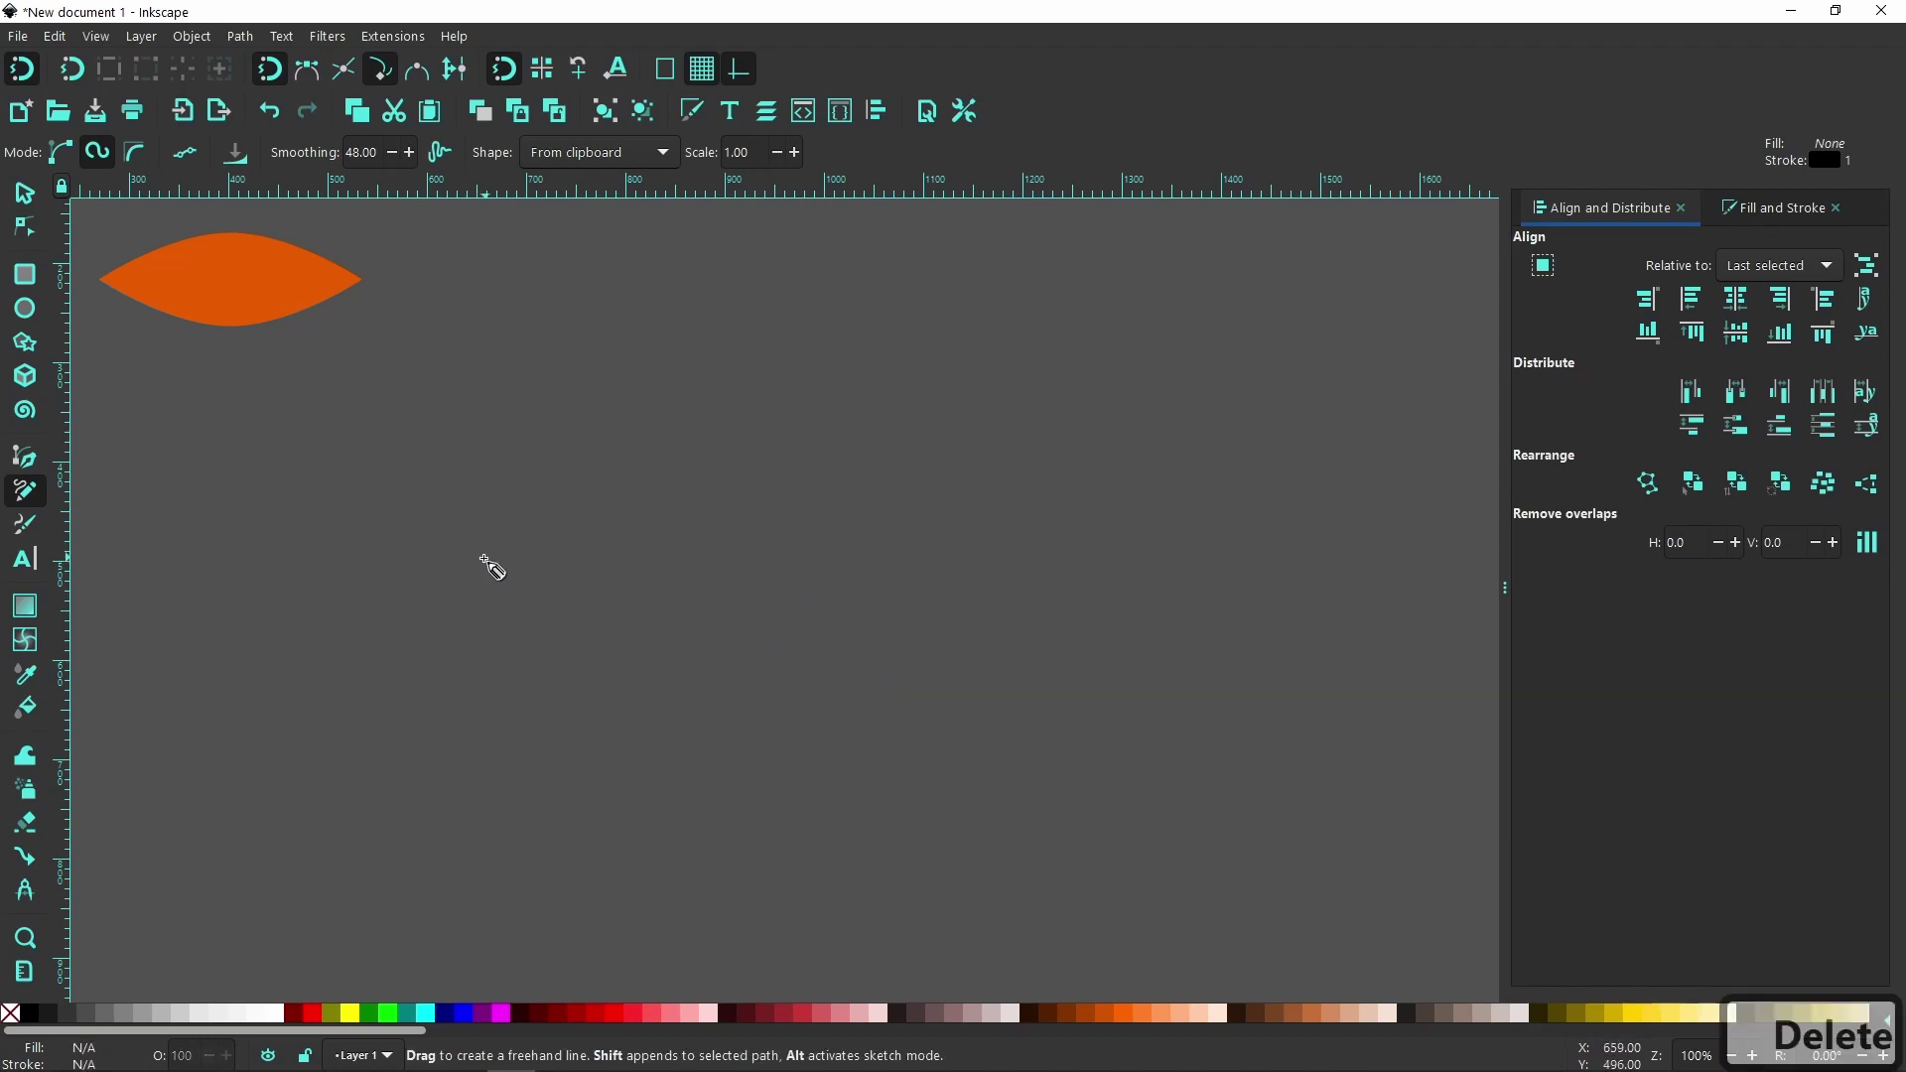
pyautogui.moveTo(389, 597); pyautogui.dragTo(523, 694)
pyautogui.moveTo(1092, 588); pyautogui.dragTo(1211, 708)
pyautogui.press('Delete')
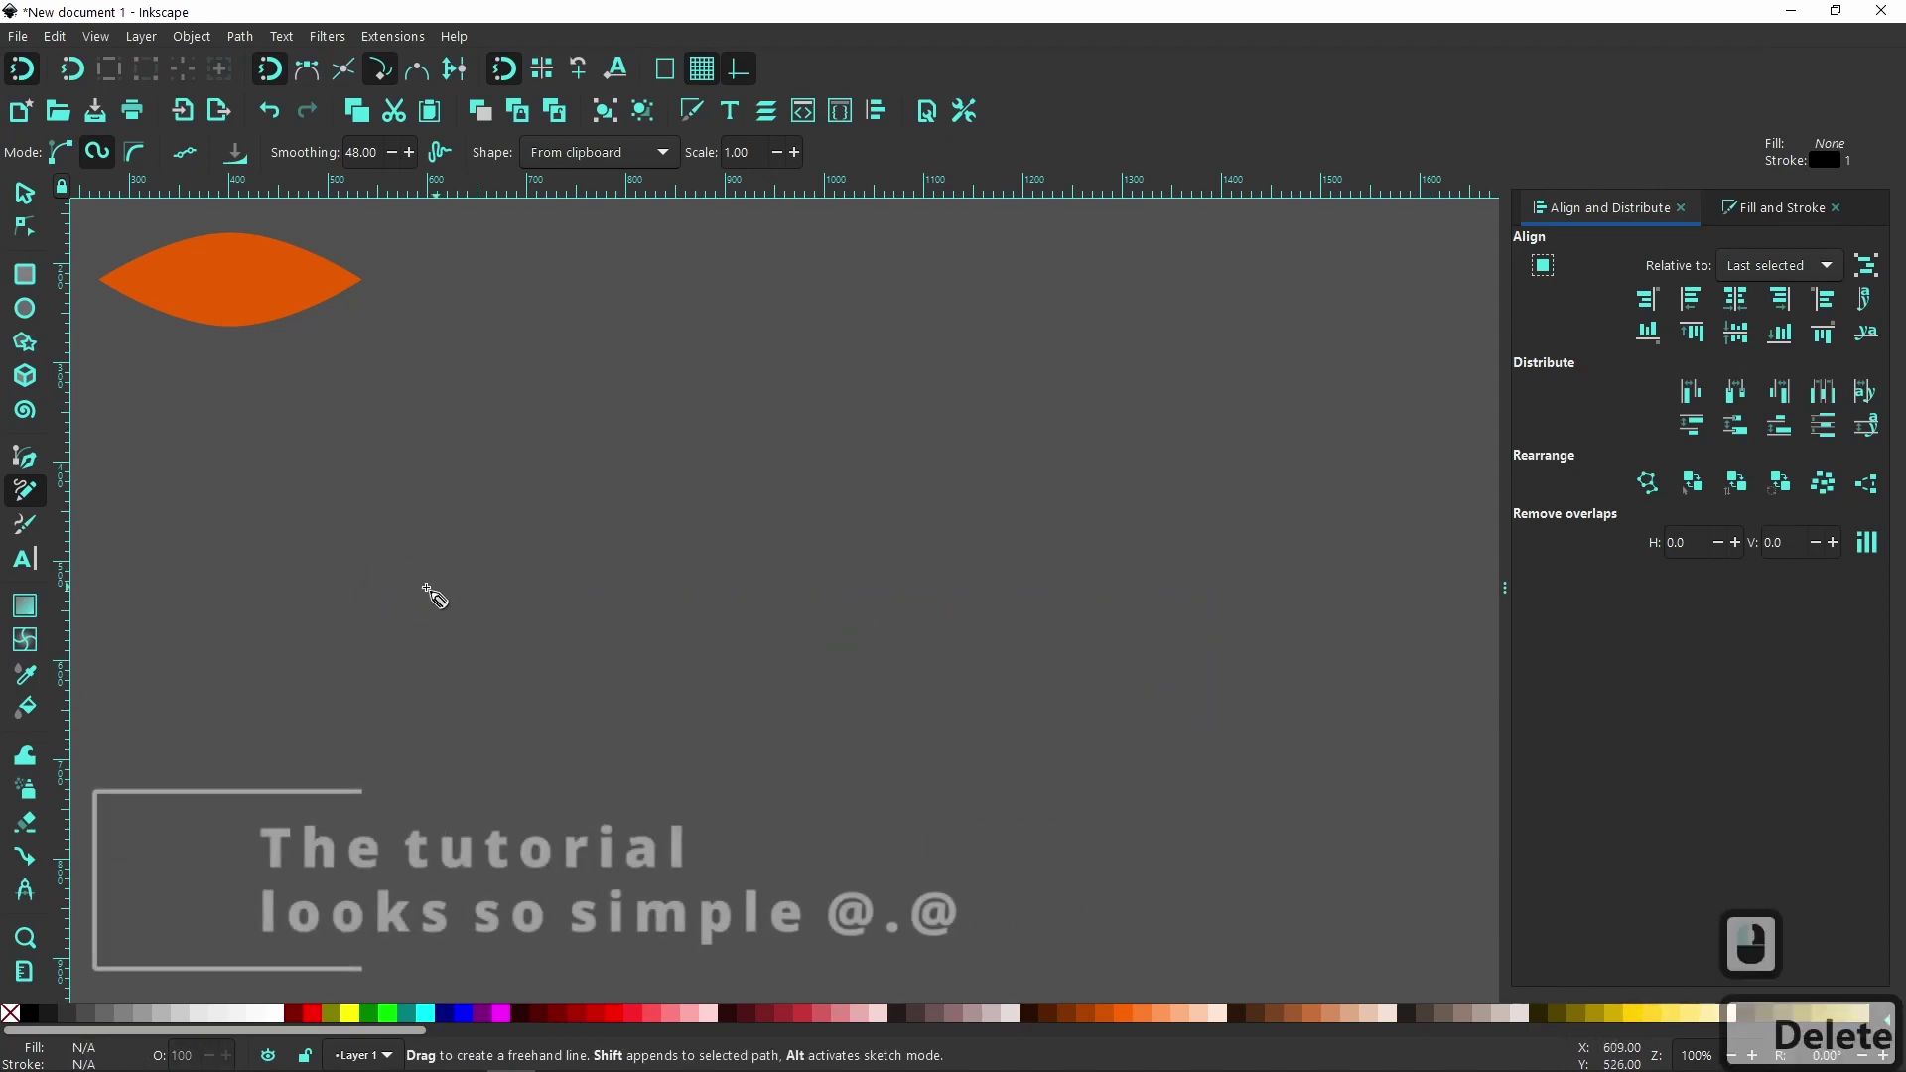
pyautogui.moveTo(334, 648)
pyautogui.mouseDown()
pyautogui.moveTo(457, 543)
pyautogui.moveTo(569, 526)
pyautogui.moveTo(722, 577)
pyautogui.moveTo(844, 659)
pyautogui.mouseUp()
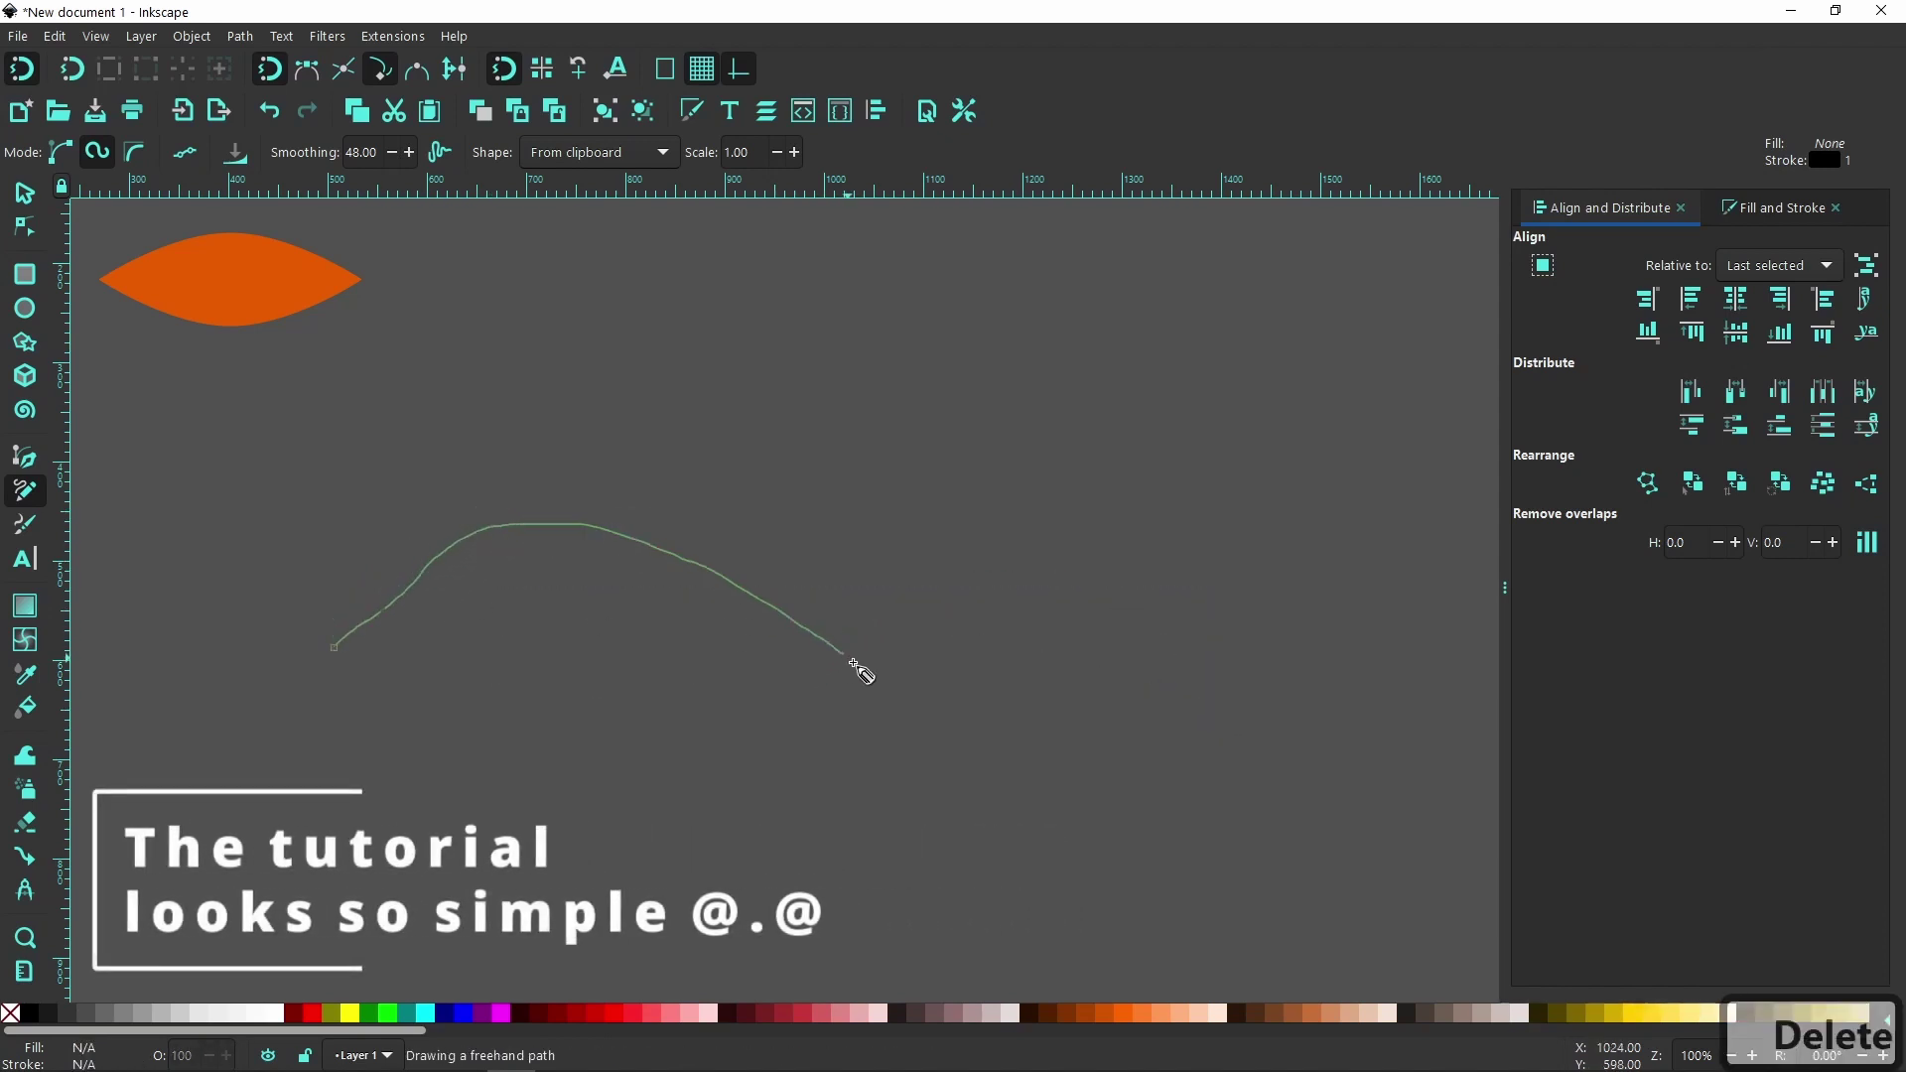
pyautogui.moveTo(1055, 687); pyautogui.dragTo(1150, 541)
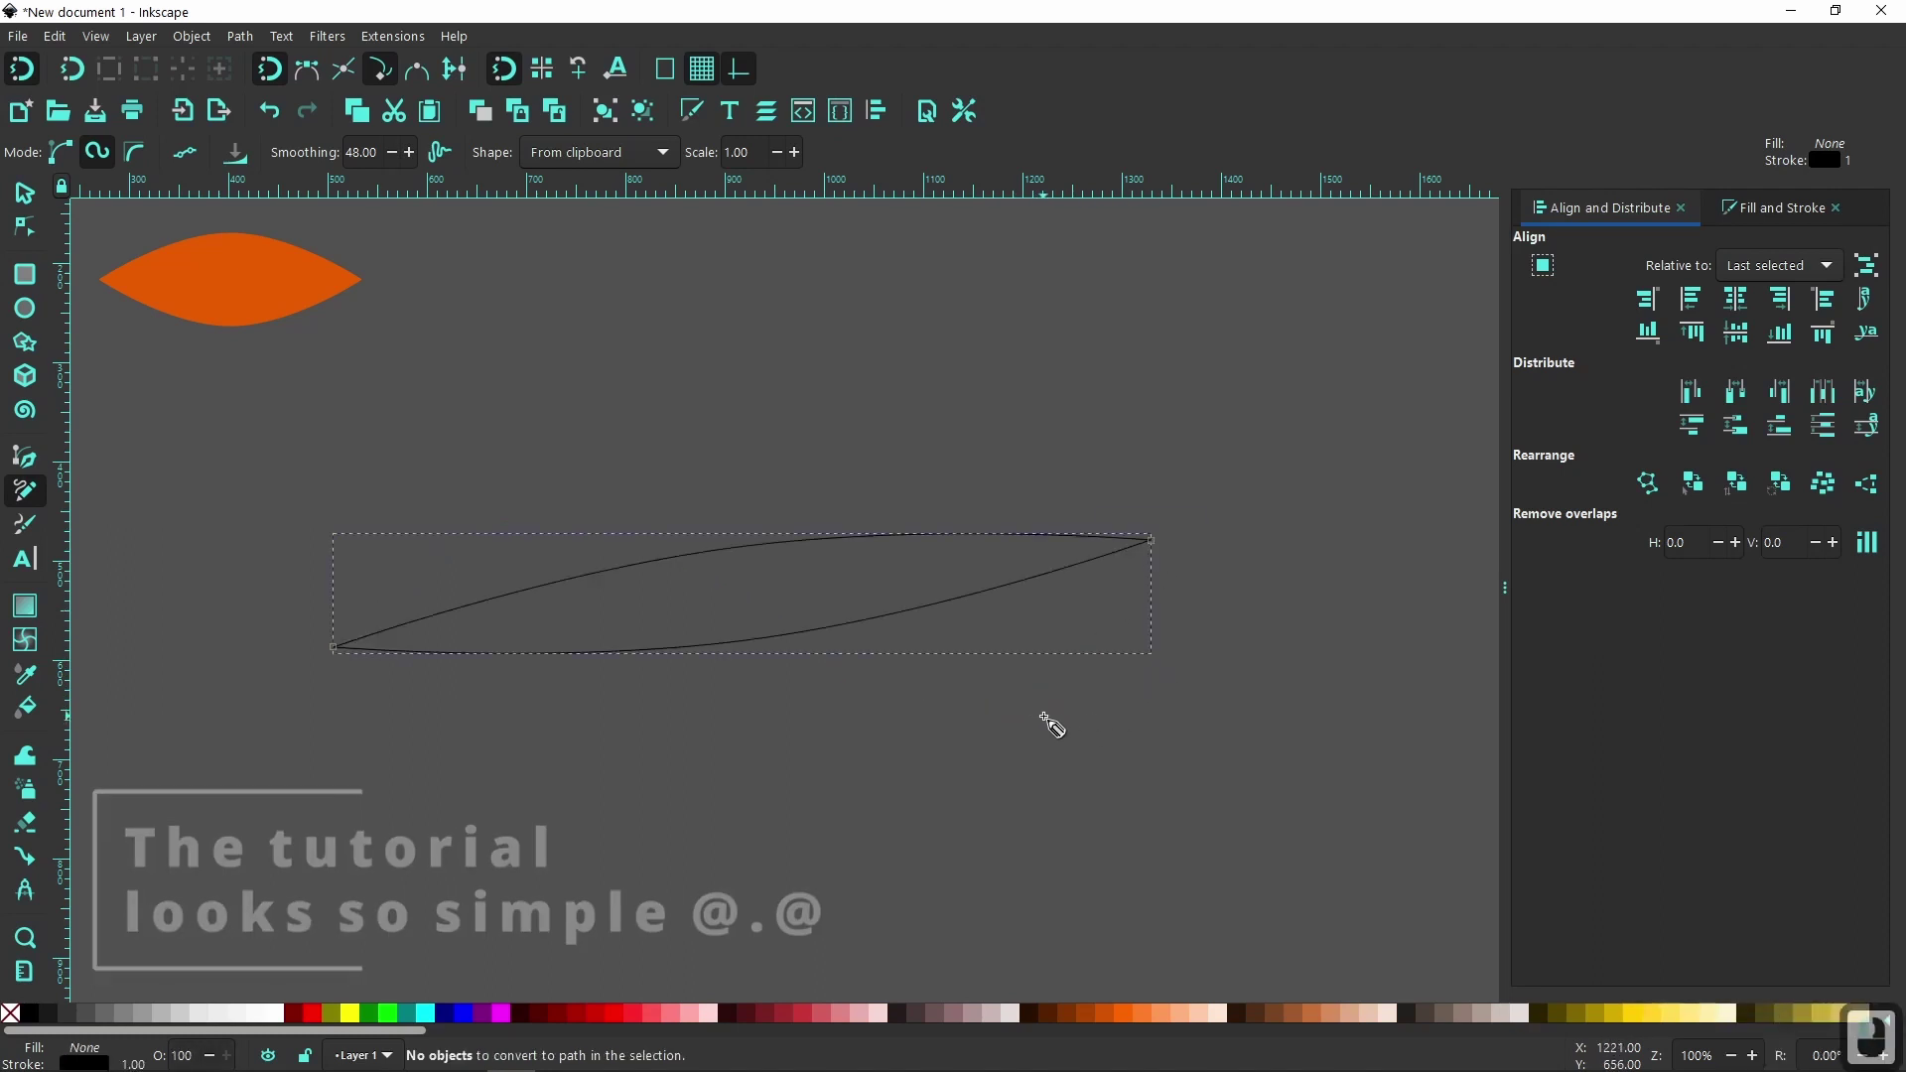
pyautogui.press('Delete')
# - Copy the orange leaf again, nudge it slightly, and set the Pencil tool to Spiro mode with smoothing 50
pyautogui.click(650, 153)
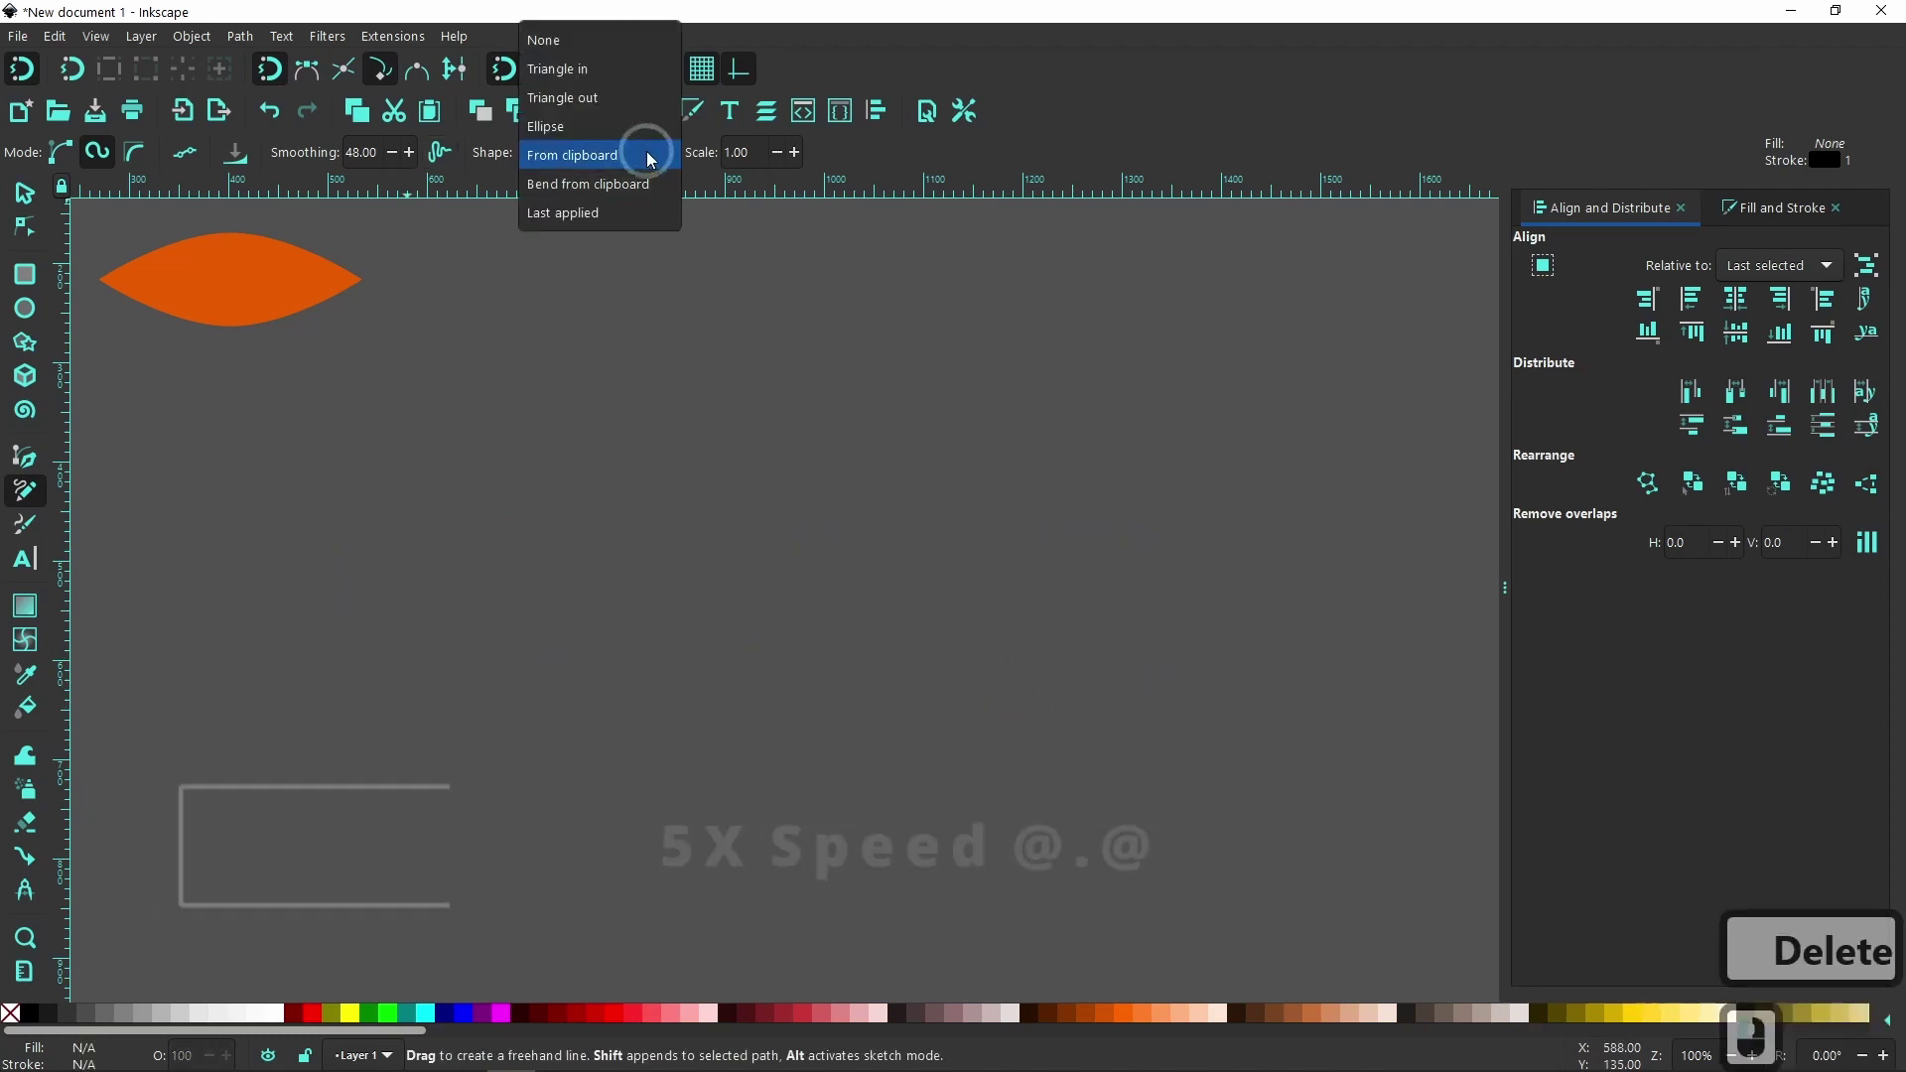
pyautogui.click(650, 154)
pyautogui.click(25, 194)
pyautogui.rightClick(217, 269)
pyautogui.click(270, 355)
pyautogui.moveTo(244, 280)
pyautogui.mouseDown()
pyautogui.moveTo(252, 314)
pyautogui.moveTo(248, 297)
pyautogui.mouseUp()
pyautogui.press('p')
pyautogui.click(95, 152)
pyautogui.scroll(2, 363, 152)
# - Try several wavy freehand strokes with smoothing 50 and delete them
pyautogui.moveTo(357, 574); pyautogui.dragTo(1158, 625)
pyautogui.press('Delete')
pyautogui.moveTo(302, 607)
pyautogui.mouseDown()
pyautogui.moveTo(406, 661)
pyautogui.moveTo(544, 621)
pyautogui.mouseUp()
pyautogui.moveTo(834, 586); pyautogui.dragTo(845, 608)
pyautogui.moveTo(331, 724)
pyautogui.mouseDown()
pyautogui.moveTo(451, 801)
pyautogui.moveTo(760, 649)
pyautogui.moveTo(1115, 687)
pyautogui.moveTo(1176, 816)
pyautogui.mouseUp()
pyautogui.press('Delete')
pyautogui.press('Delete')
# - Set the pencil smoothing to 5, try two freehand strokes and delete both
pyautogui.click(28, 489)
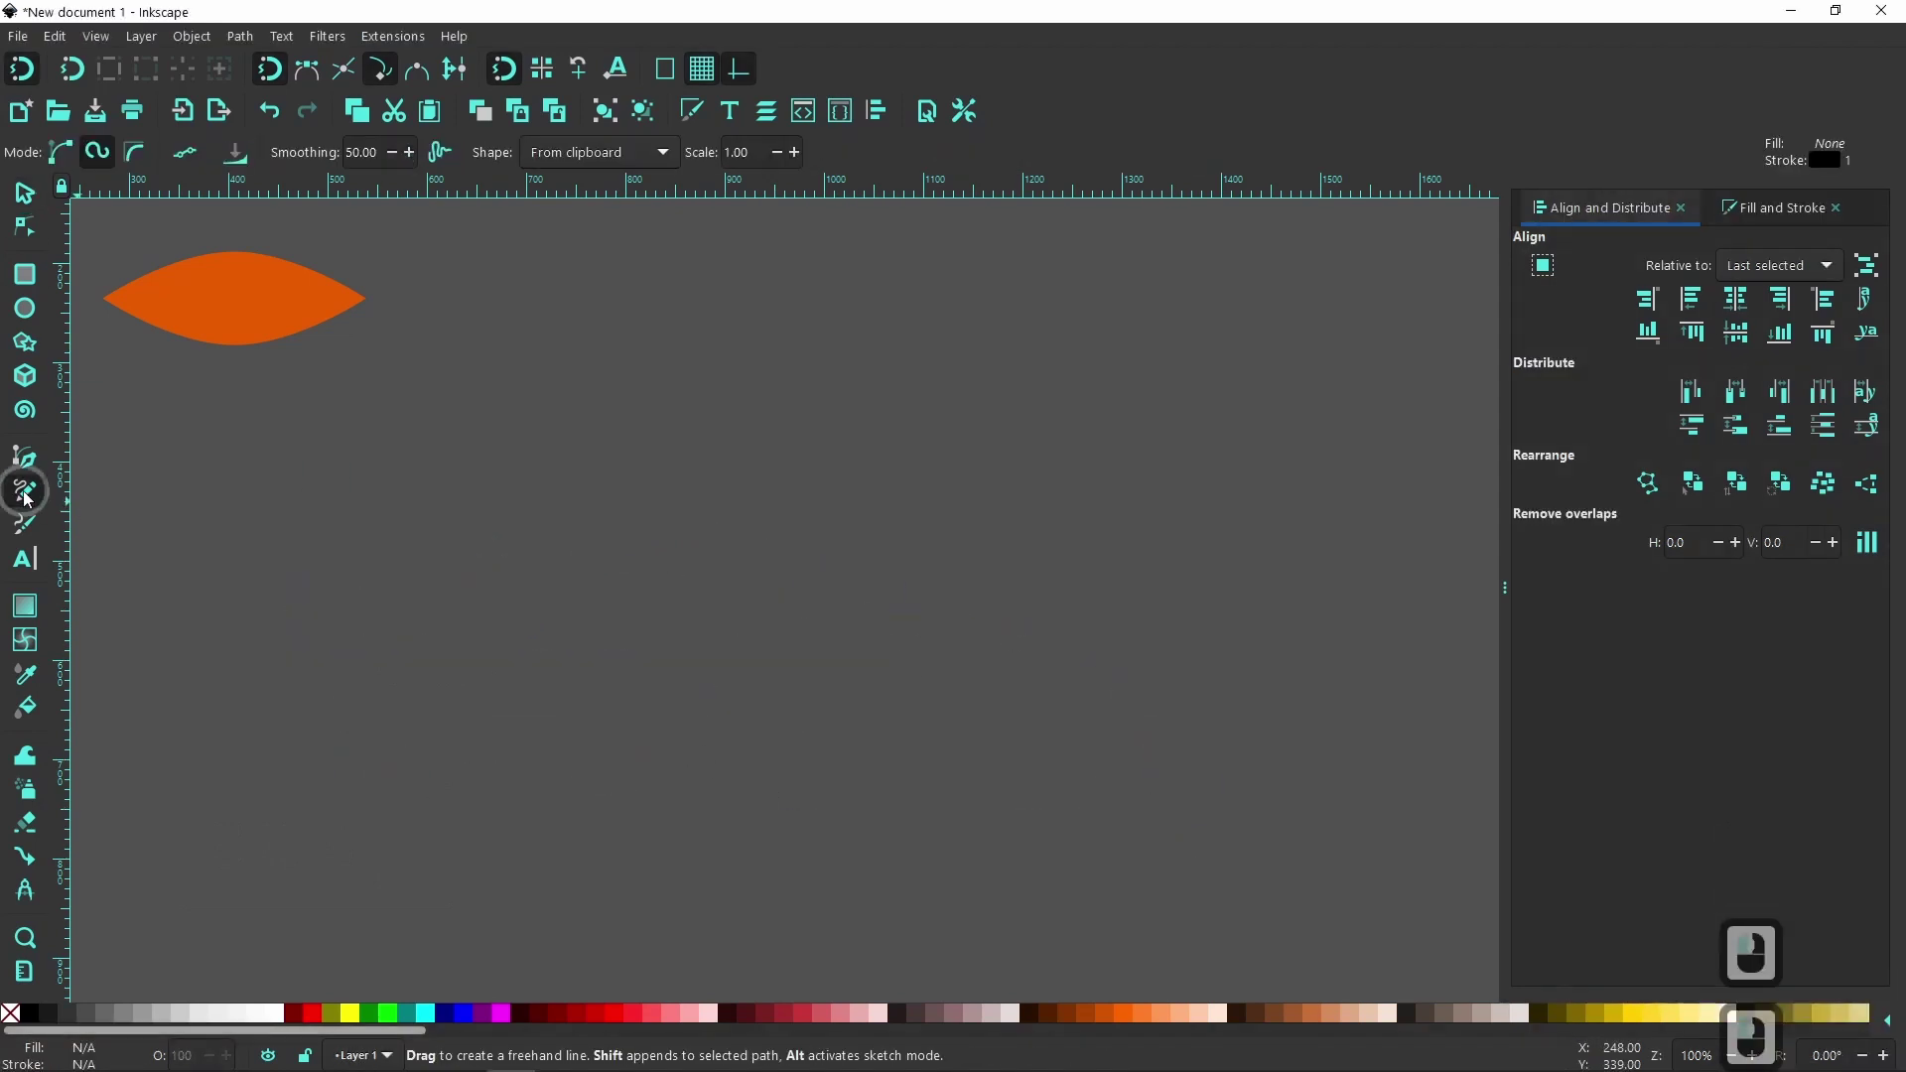
pyautogui.click(350, 155)
pyautogui.write('5')
pyautogui.moveTo(375, 616); pyautogui.dragTo(757, 645)
pyautogui.press('Delete')
pyautogui.moveTo(385, 574)
pyautogui.mouseDown()
pyautogui.moveTo(646, 528)
pyautogui.moveTo(817, 681)
pyautogui.mouseUp()
pyautogui.press('Delete')
# - Set the pencil smoothing to 40 and try a wavy stroke in the middle of the canvas
pyautogui.click(352, 152)
pyautogui.write('40')
pyautogui.press('Return')
pyautogui.moveTo(362, 576); pyautogui.dragTo(935, 633)
# - Set the pencil smoothing to 30, try another stroke and delete the test strokes
pyautogui.click(360, 151)
pyautogui.write('30')
pyautogui.press('Return')
pyautogui.moveTo(428, 421)
pyautogui.mouseDown()
pyautogui.moveTo(515, 473)
pyautogui.moveTo(432, 422)
pyautogui.mouseUp()
pyautogui.press('Delete')
pyautogui.press('Delete')
# - Set the pencil smoothing to 15 and try a short S-shaped stroke below the leaf
pyautogui.click(359, 152)
pyautogui.write('15')
pyautogui.press('Return')
pyautogui.moveTo(383, 553)
pyautogui.mouseDown()
pyautogui.moveTo(478, 581)
pyautogui.moveTo(622, 517)
pyautogui.moveTo(732, 585)
pyautogui.mouseUp()
pyautogui.keyDown('ctrl'); pyautogui.scroll(2, 477, 553); pyautogui.keyUp('ctrl')
pyautogui.keyDown('ctrl'); pyautogui.scroll(-2, 463, 770); pyautogui.keyUp('ctrl')
# - With smoothing 30, draw a large S-shaped stroke low on the canvas and another about 537 px wide above it
pyautogui.click(359, 152)
pyautogui.write('30')
pyautogui.press('Return')
pyautogui.moveTo(355, 717)
pyautogui.mouseDown()
pyautogui.moveTo(732, 783)
pyautogui.moveTo(970, 657)
pyautogui.moveTo(1313, 783)
pyautogui.moveTo(1338, 840)
pyautogui.mouseUp()
pyautogui.moveTo(640, 374)
pyautogui.mouseDown()
pyautogui.moveTo(834, 456)
pyautogui.moveTo(1171, 465)
pyautogui.mouseUp()
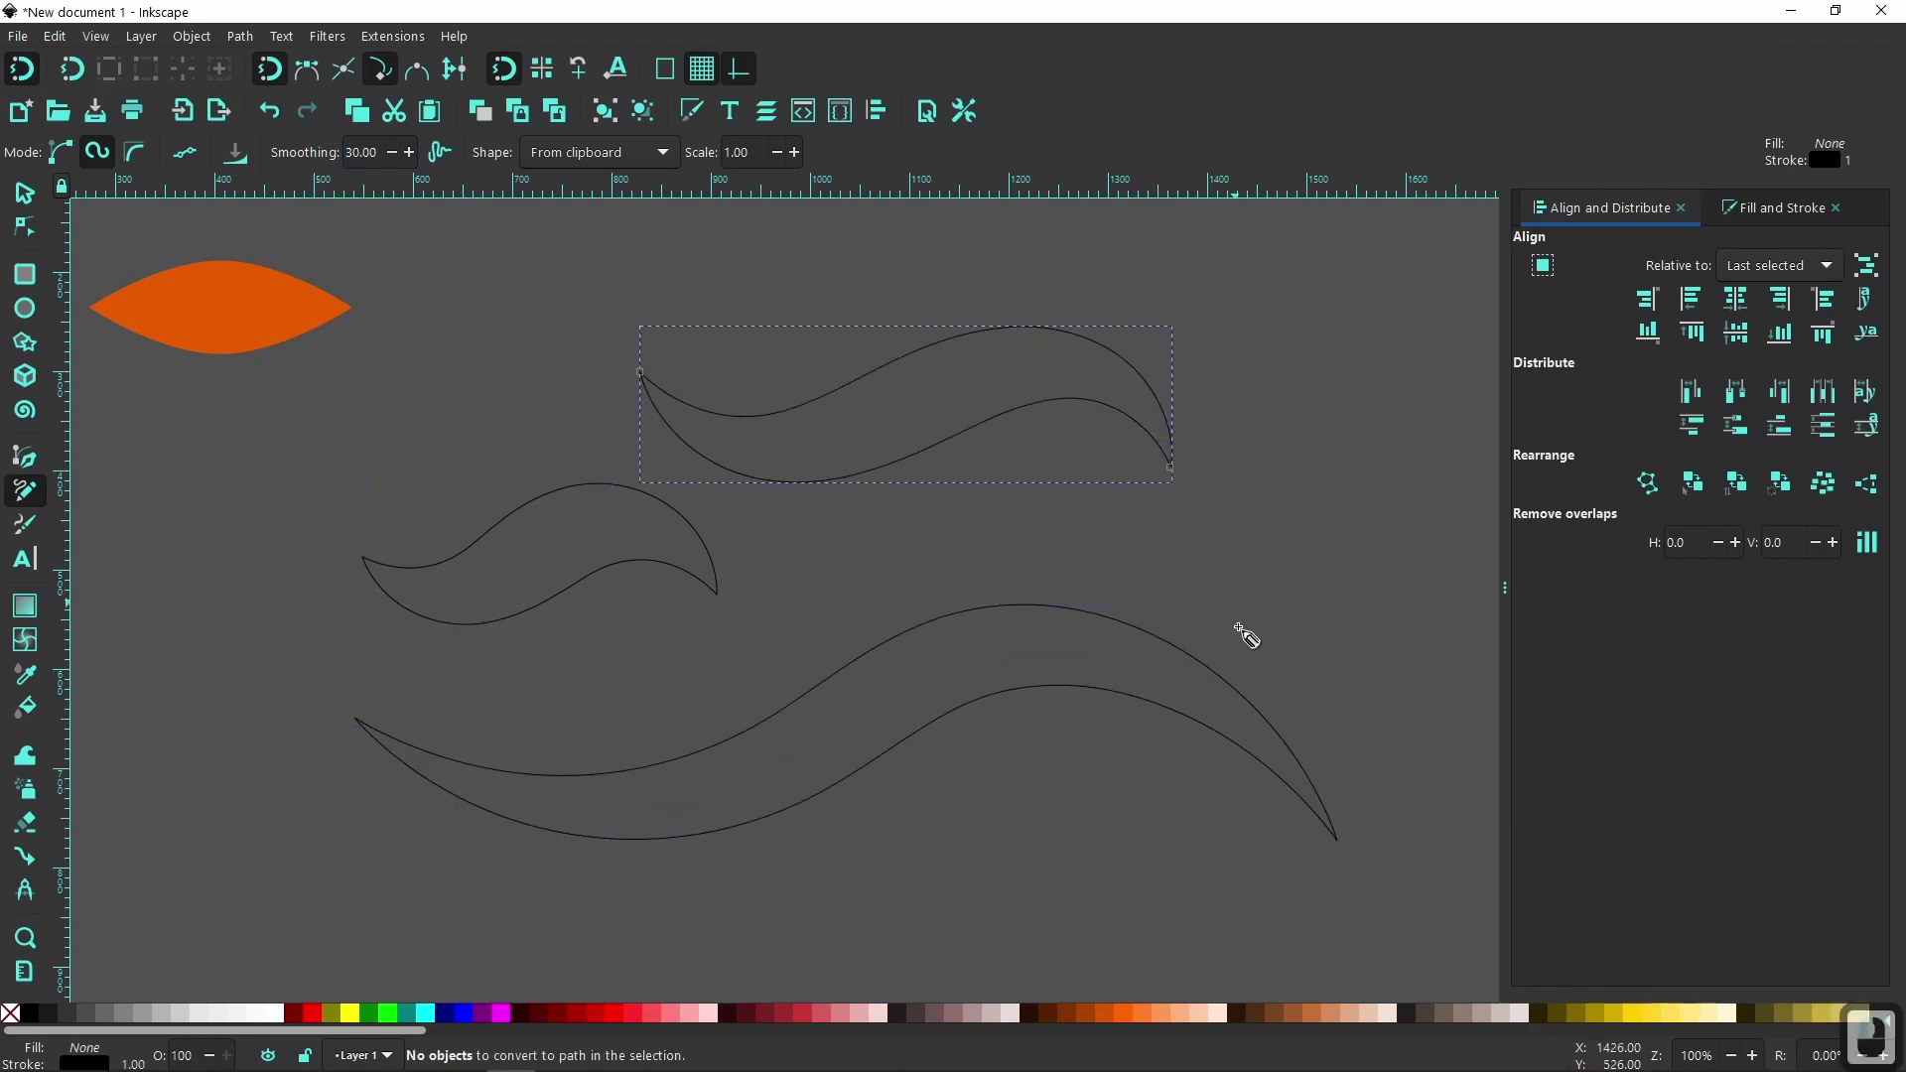
# - Delete the short and the large lower test strokes, keeping the upper S-shaped stroke
pyautogui.press('s')
pyautogui.click(689, 566)
pyautogui.press('Delete')
# - Try more freehand strokes below the S-shape, including some with smoothing 48, and delete them
pyautogui.click(25, 490)
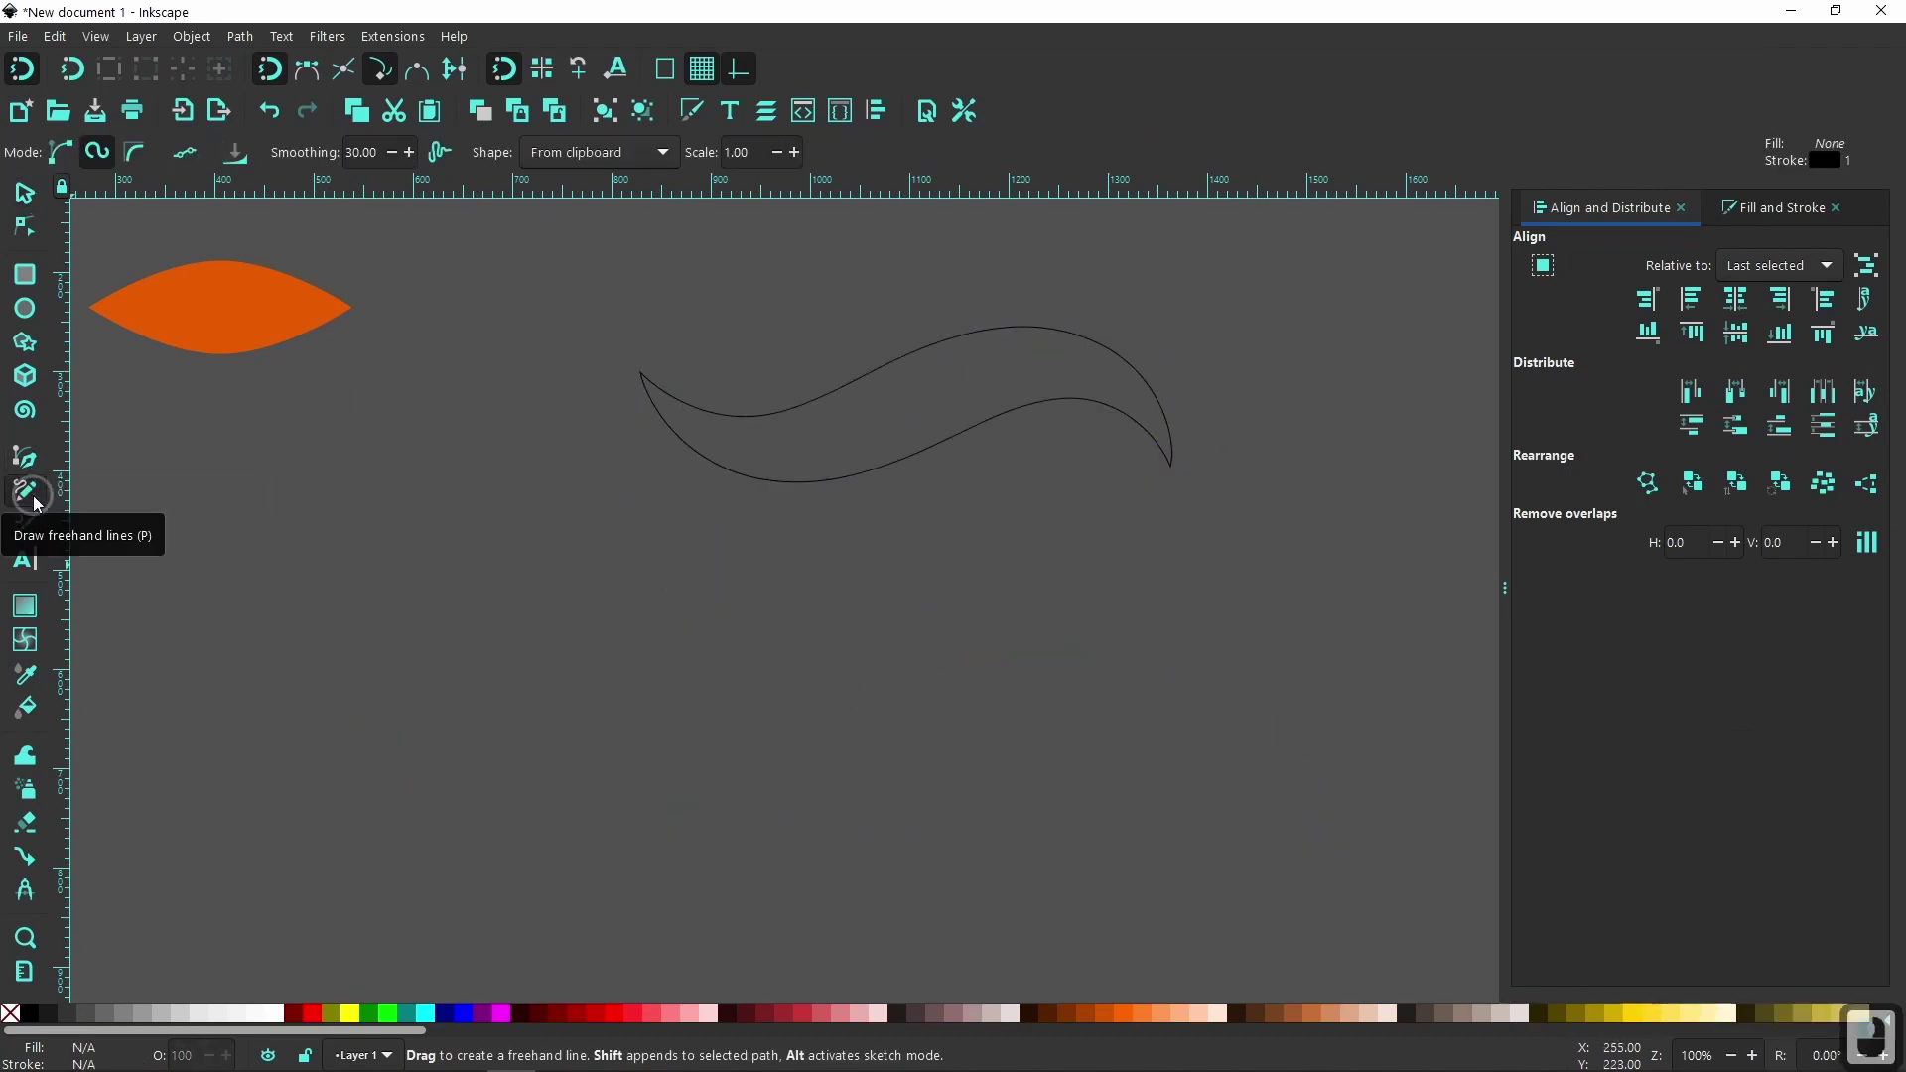
pyautogui.moveTo(308, 693)
pyautogui.mouseDown()
pyautogui.moveTo(732, 638)
pyautogui.moveTo(981, 754)
pyautogui.mouseUp()
pyautogui.doubleClick(352, 152)
pyautogui.write('48')
pyautogui.press('Return')
pyautogui.moveTo(429, 586)
pyautogui.mouseDown()
pyautogui.moveTo(957, 608)
pyautogui.moveTo(427, 586)
pyautogui.mouseUp()
pyautogui.moveTo(319, 787)
pyautogui.mouseDown()
pyautogui.moveTo(426, 881)
pyautogui.moveTo(323, 789)
pyautogui.mouseUp()
pyautogui.press('s')
pyautogui.press('Delete')
pyautogui.click(556, 680)
pyautogui.press('Delete')
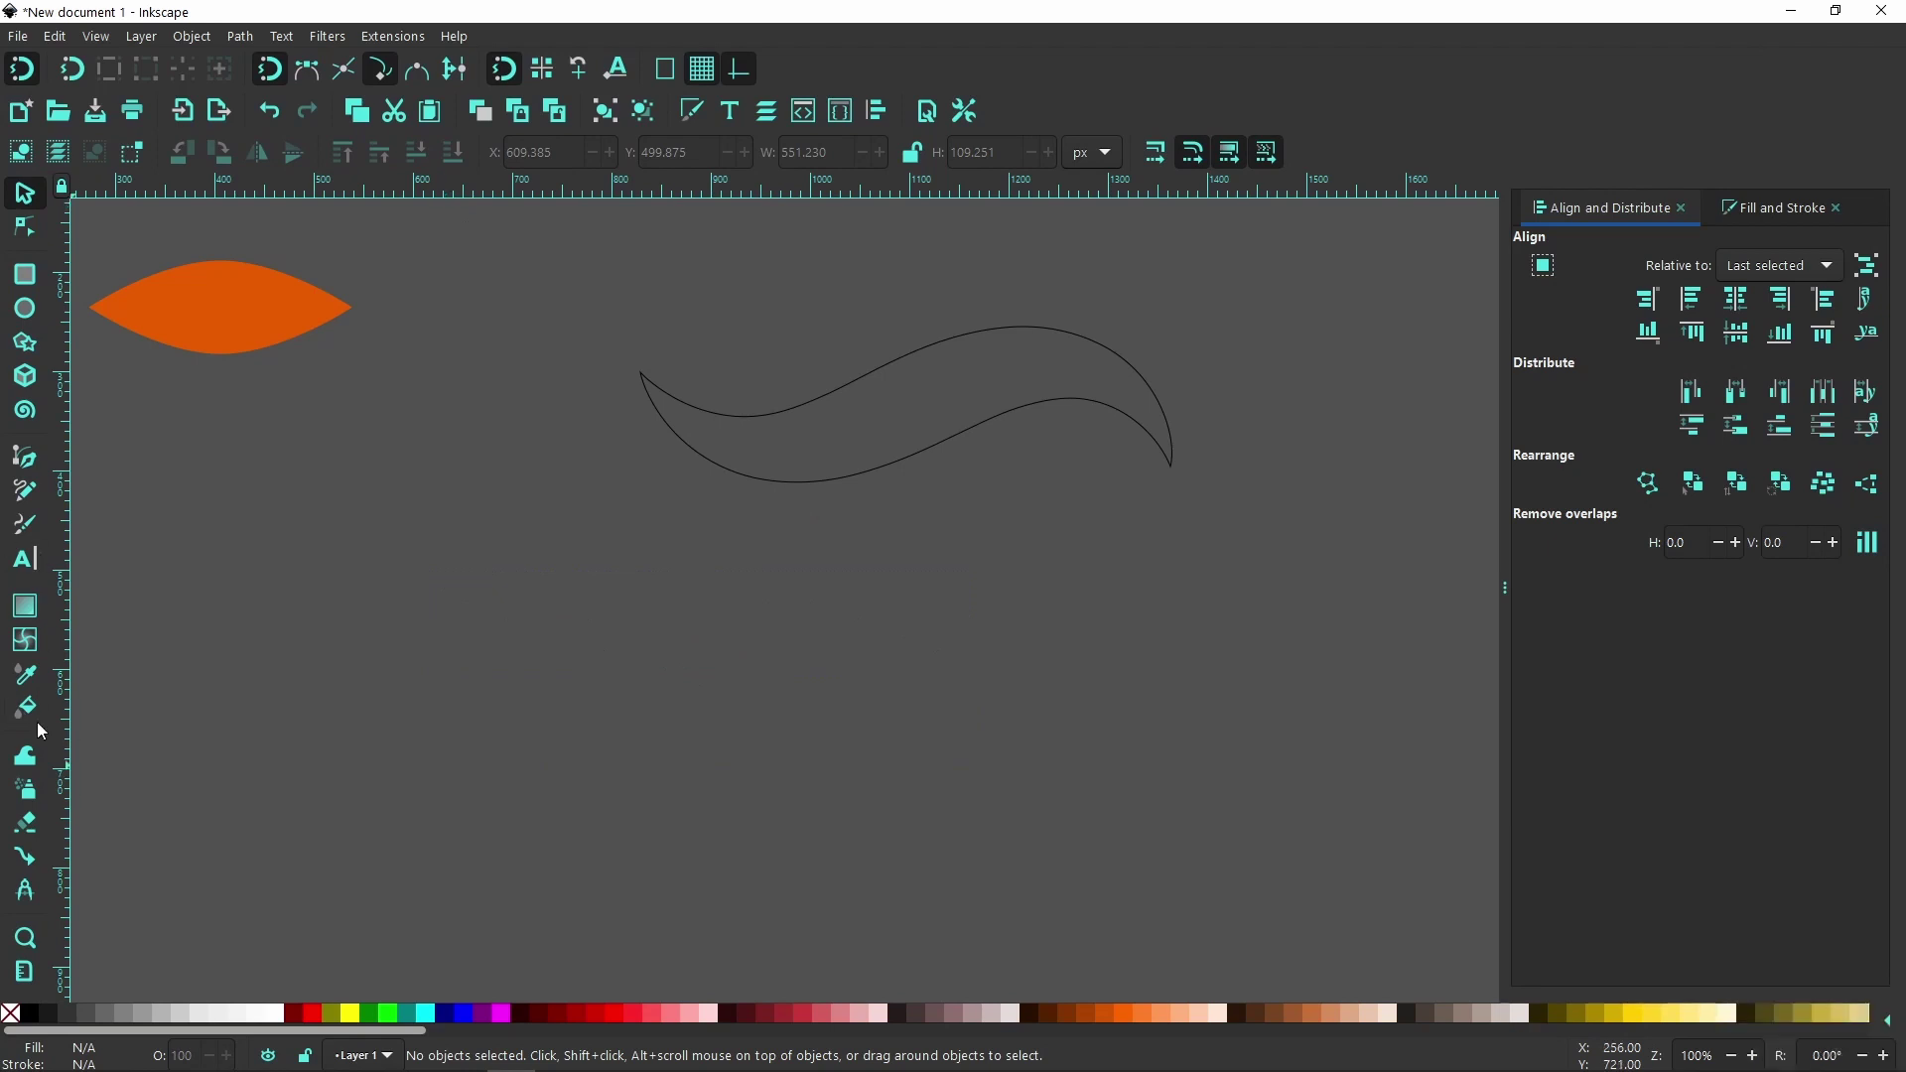
# - Set the pencil smoothing to 35, try two strokes below the S-shape and delete them
pyautogui.click(24, 489)
pyautogui.doubleClick(349, 152)
pyautogui.write('35')
pyautogui.press('Return')
pyautogui.moveTo(303, 667)
pyautogui.mouseDown()
pyautogui.moveTo(918, 631)
pyautogui.moveTo(303, 667)
pyautogui.mouseUp()
pyautogui.moveTo(415, 491); pyautogui.dragTo(857, 584)
pyautogui.press('Delete')
pyautogui.click(25, 193)
pyautogui.click(397, 661)
pyautogui.press('Delete')
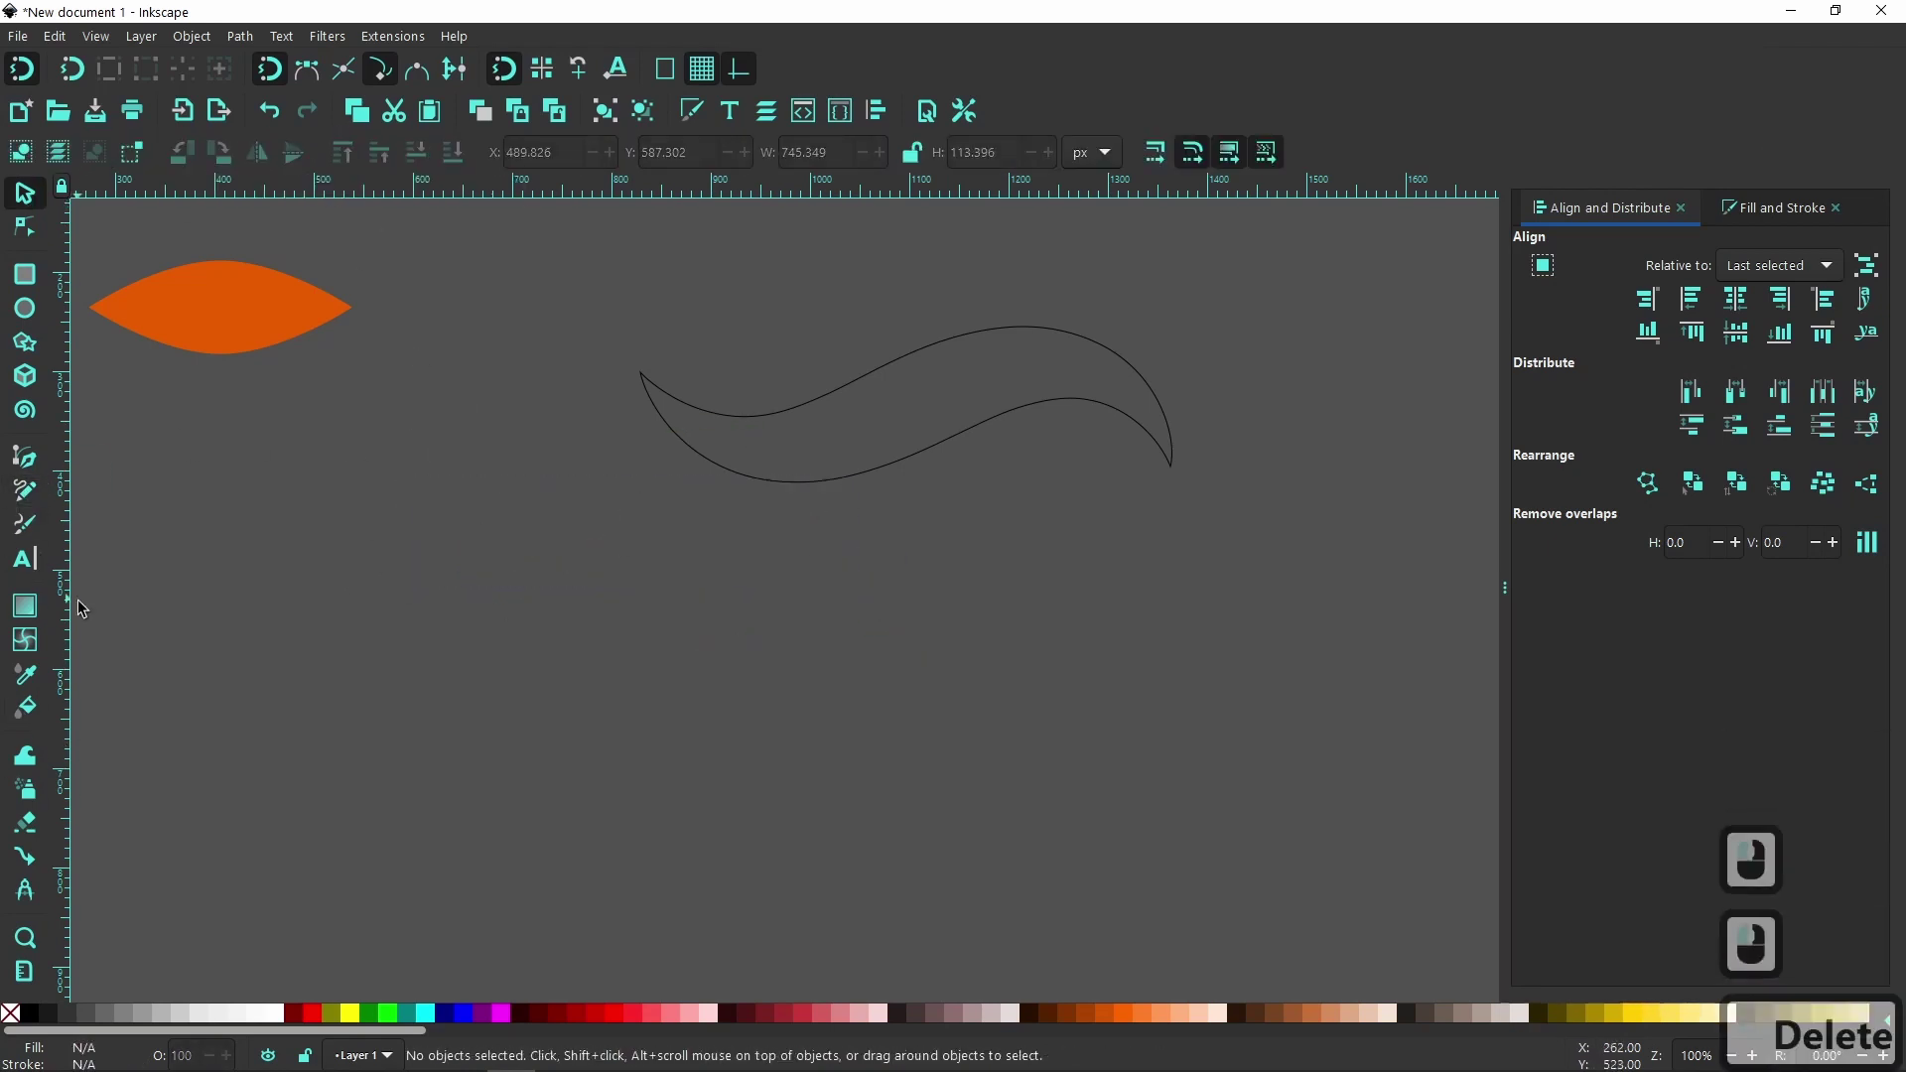
# - Set the pencil smoothing to 30 and try four wavy strokes on the lower part of the canvas
pyautogui.click(25, 491)
pyautogui.moveTo(381, 153); pyautogui.dragTo(325, 166)
pyautogui.write('30')
pyautogui.press('Return')
pyautogui.moveTo(307, 666); pyautogui.dragTo(1053, 794)
pyautogui.moveTo(490, 836)
pyautogui.mouseDown()
pyautogui.moveTo(627, 891)
pyautogui.moveTo(1090, 878)
pyautogui.moveTo(1107, 914)
pyautogui.mouseUp()
pyautogui.moveTo(740, 753)
pyautogui.mouseDown()
pyautogui.moveTo(826, 809)
pyautogui.moveTo(1152, 714)
pyautogui.mouseUp()
pyautogui.moveTo(645, 609); pyautogui.dragTo(1150, 813)
# - Delete the four test strokes drawn with smoothing 30 below the S-shape
pyautogui.press('Delete')
pyautogui.click(25, 193)
pyautogui.click(702, 647)
pyautogui.press('Delete')
pyautogui.click(772, 761)
pyautogui.press('Delete')
pyautogui.click(724, 821)
pyautogui.press('Delete')
# - Set the pencil smoothing to 40 and try four more strokes below the S-shape
pyautogui.click(25, 490)
pyautogui.scroll(1, 363, 152)
pyautogui.moveTo(276, 634)
pyautogui.mouseDown()
pyautogui.moveTo(452, 749)
pyautogui.moveTo(628, 638)
pyautogui.moveTo(878, 619)
pyautogui.moveTo(1010, 804)
pyautogui.mouseUp()
pyautogui.moveTo(361, 732)
pyautogui.mouseDown()
pyautogui.moveTo(468, 830)
pyautogui.moveTo(962, 681)
pyautogui.mouseUp()
pyautogui.moveTo(360, 818)
pyautogui.mouseDown()
pyautogui.moveTo(496, 874)
pyautogui.moveTo(1249, 757)
pyautogui.mouseUp()
pyautogui.moveTo(264, 676)
pyautogui.mouseDown()
pyautogui.moveTo(847, 668)
pyautogui.moveTo(911, 699)
pyautogui.mouseUp()
# - Delete all the test strokes drawn with smoothing 40, leaving the upper S-shaped stroke
pyautogui.press('Delete')
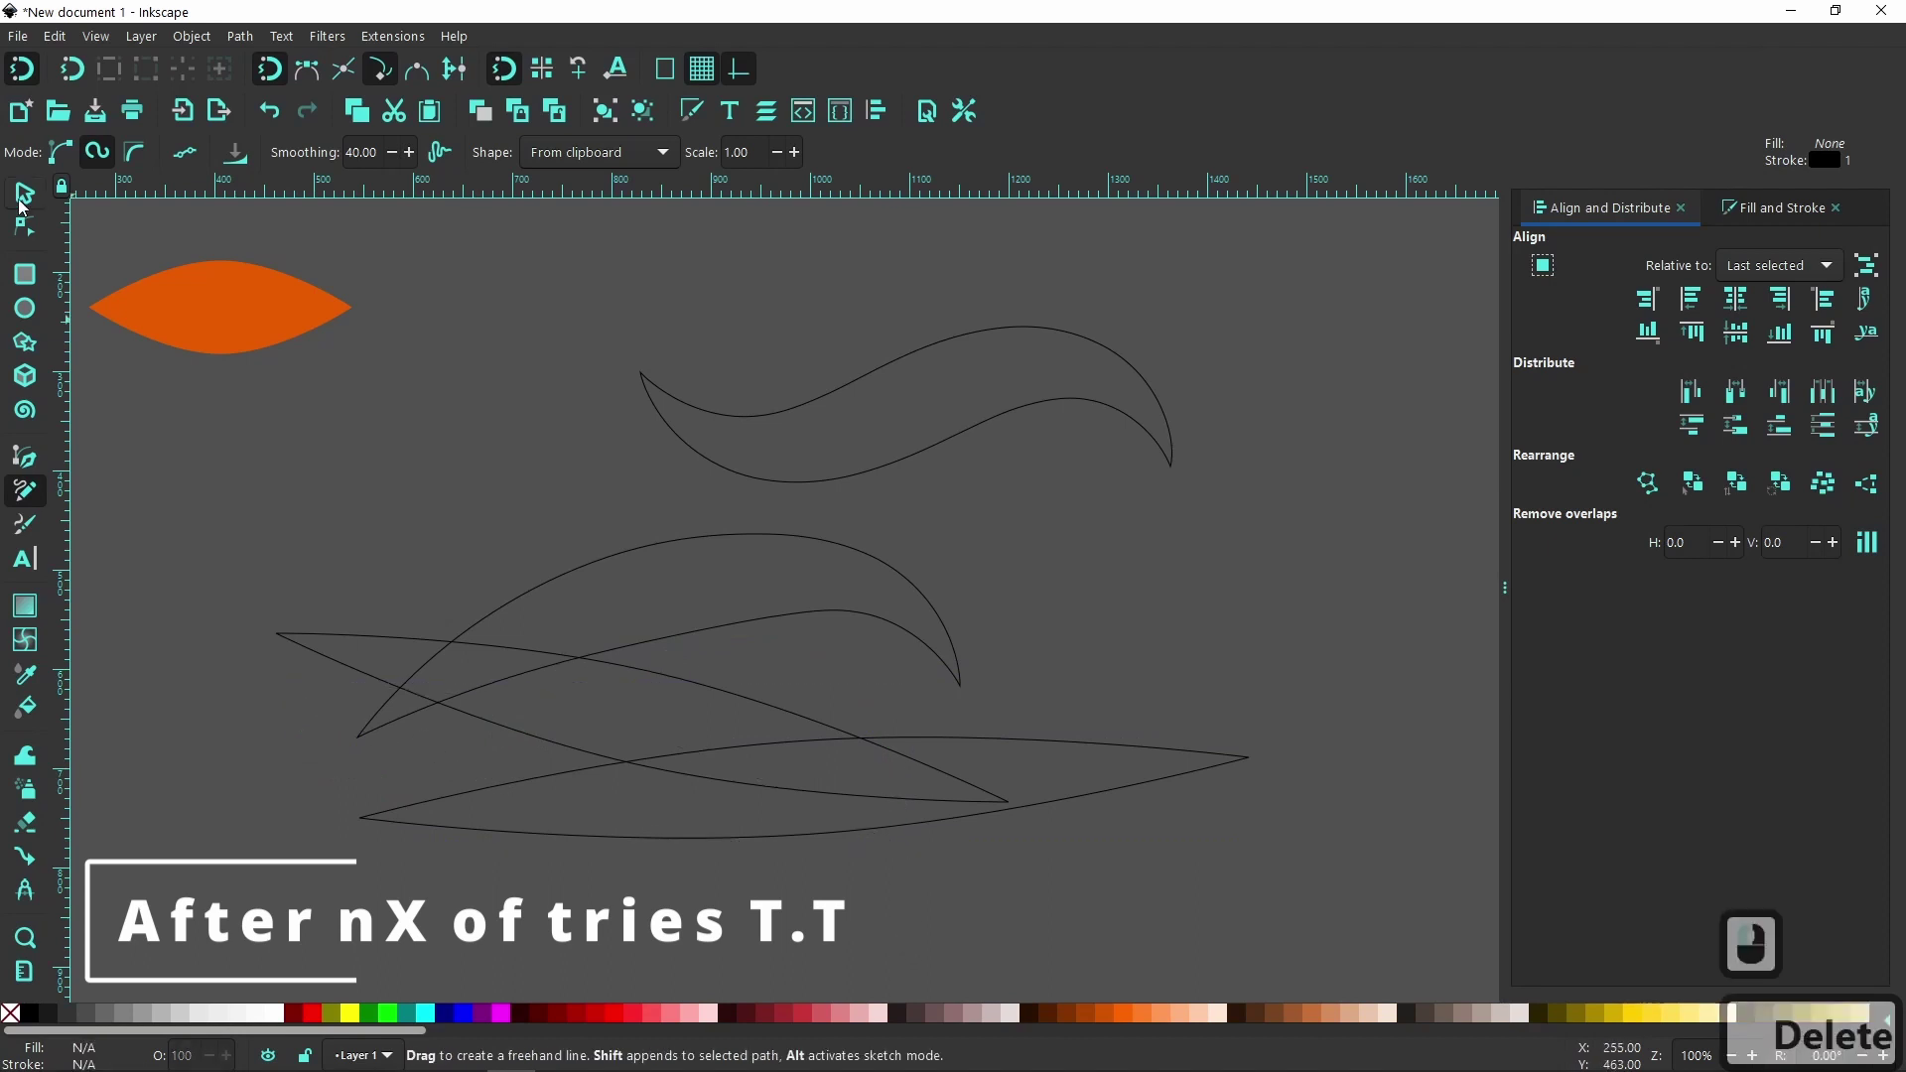
pyautogui.click(25, 193)
pyautogui.click(511, 601)
pyautogui.press('Delete')
pyautogui.click(507, 728)
pyautogui.press('Delete')
# - Move the S-shaped stroke down and leftward to about X 543, Y 407 px
pyautogui.click(856, 379)
pyautogui.moveTo(903, 363); pyautogui.dragTo(619, 505)
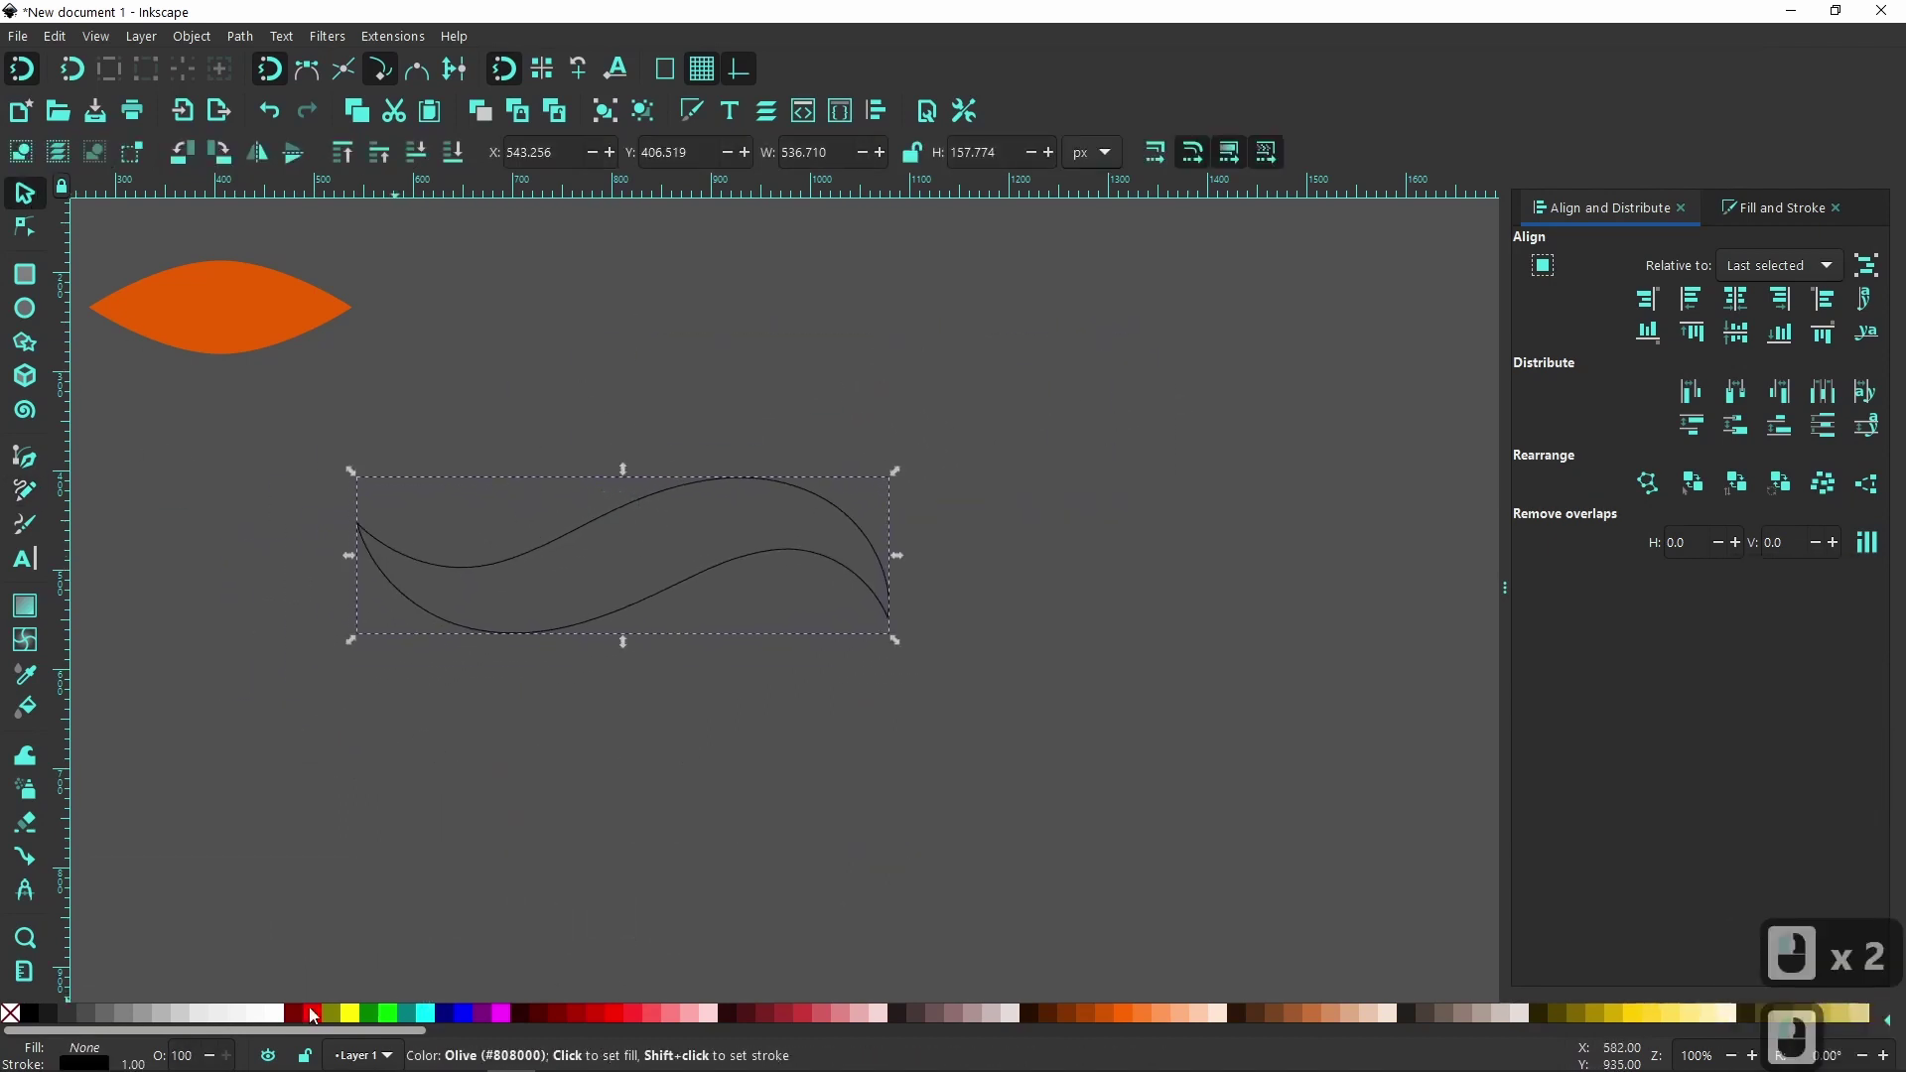
# - Fill the S-shaped stroke with the leaf's orange colour using the Dropper, and remove its outline
pyautogui.click(30, 1013)
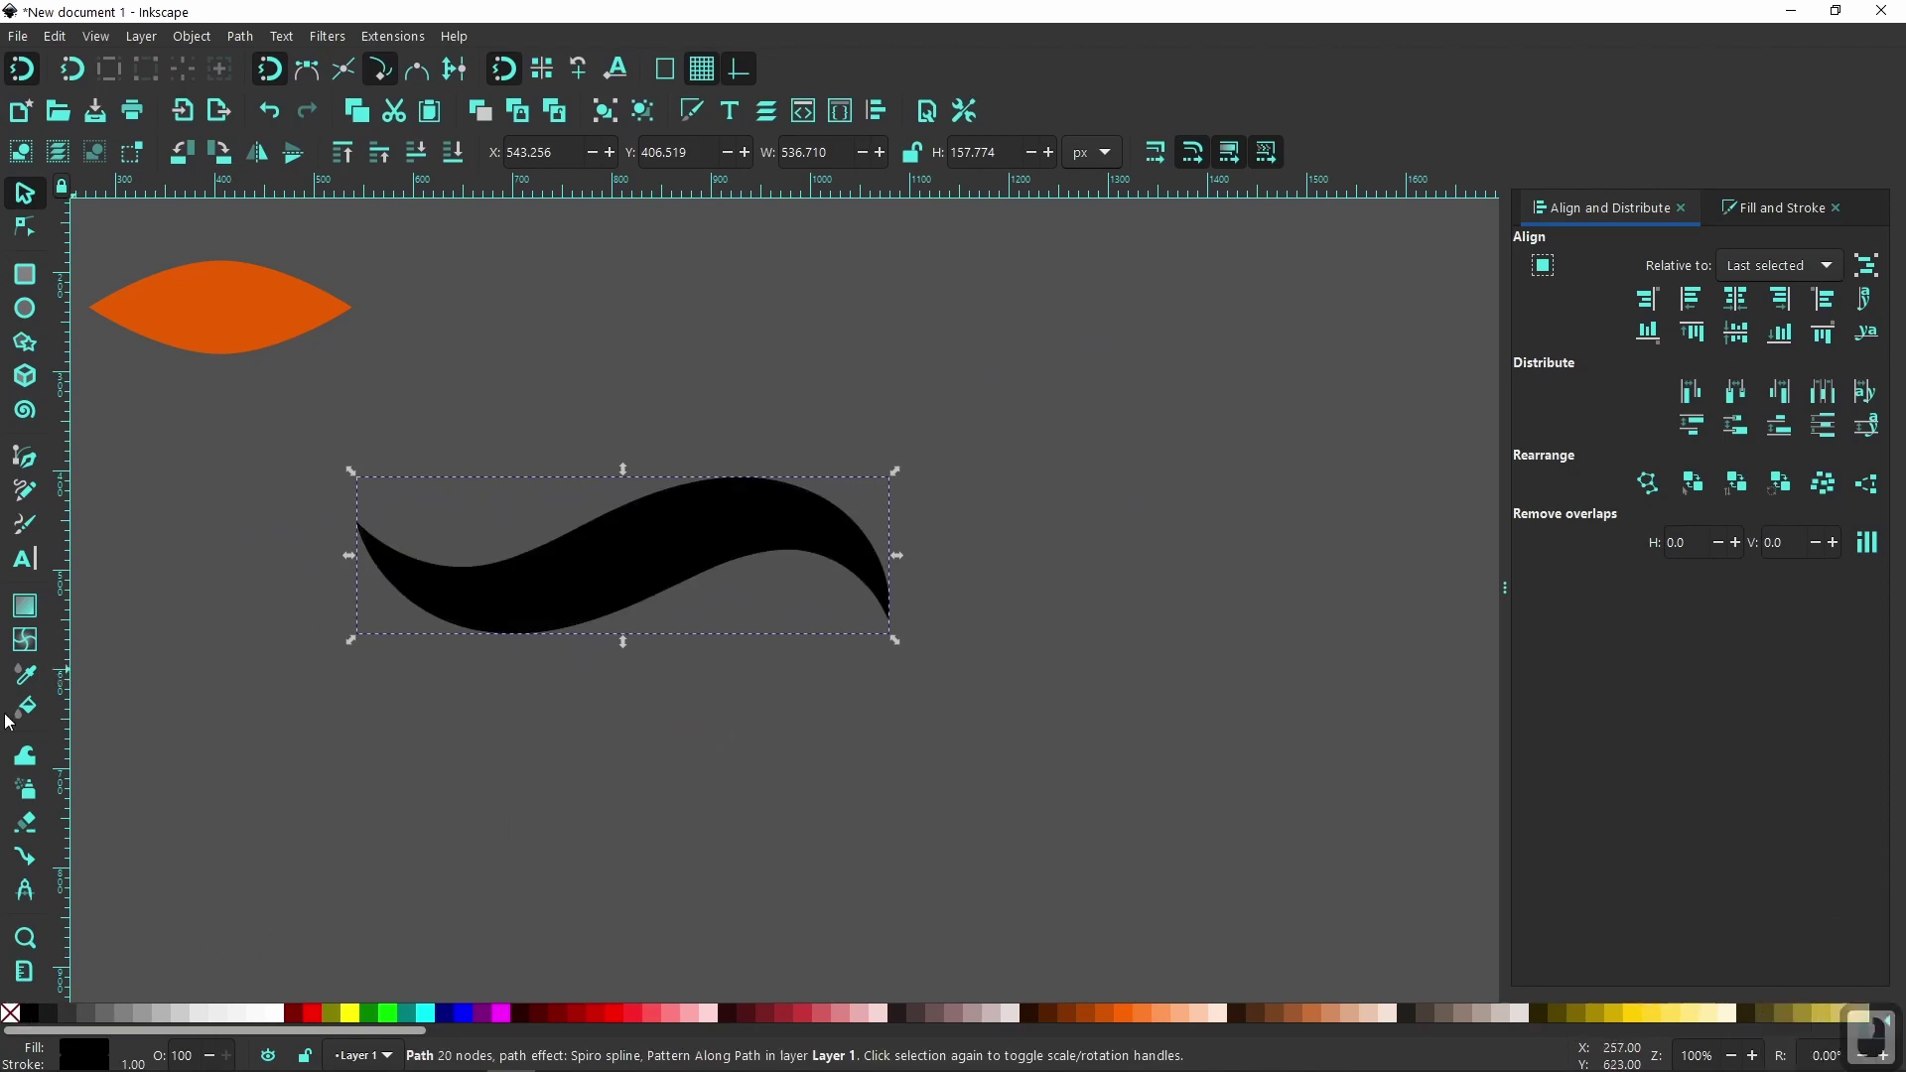
pyautogui.click(24, 678)
pyautogui.click(180, 296)
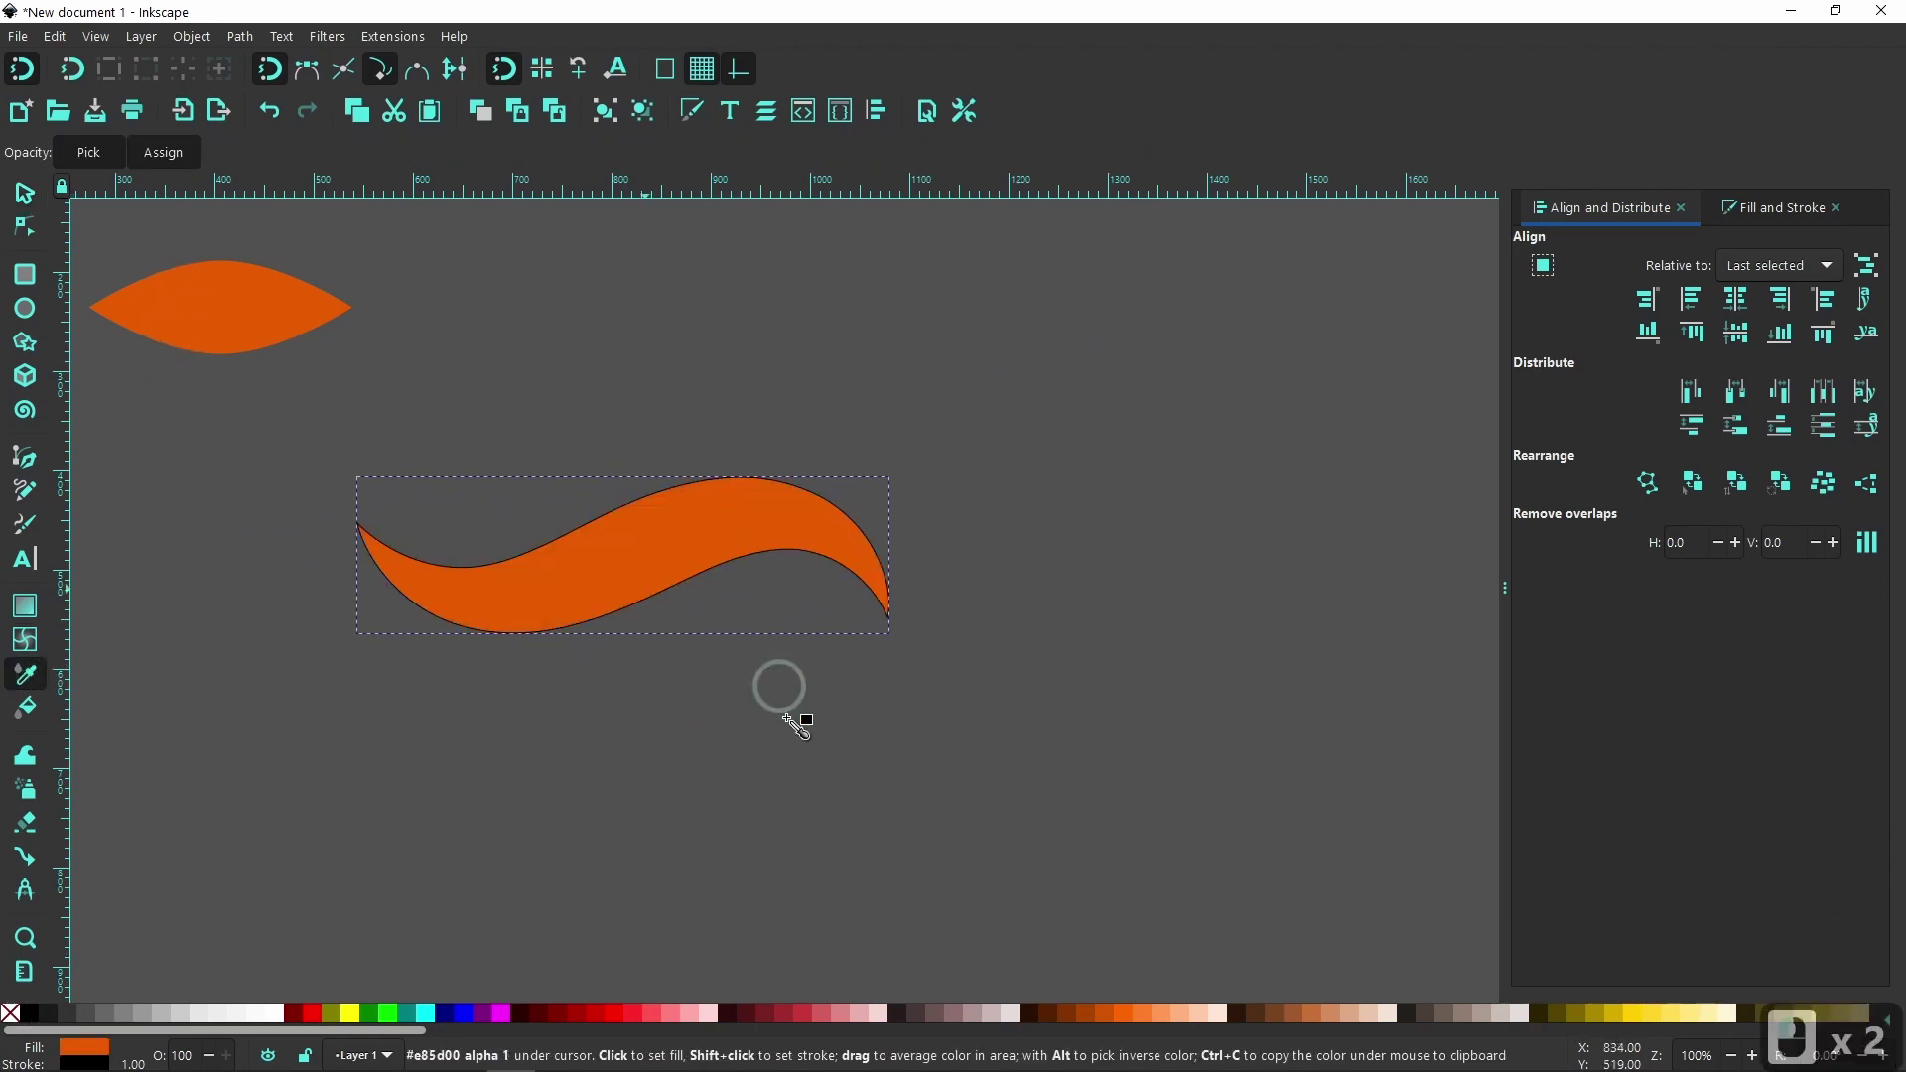
pyautogui.keyDown('shift'); pyautogui.click(10, 1012); pyautogui.keyUp('shift')
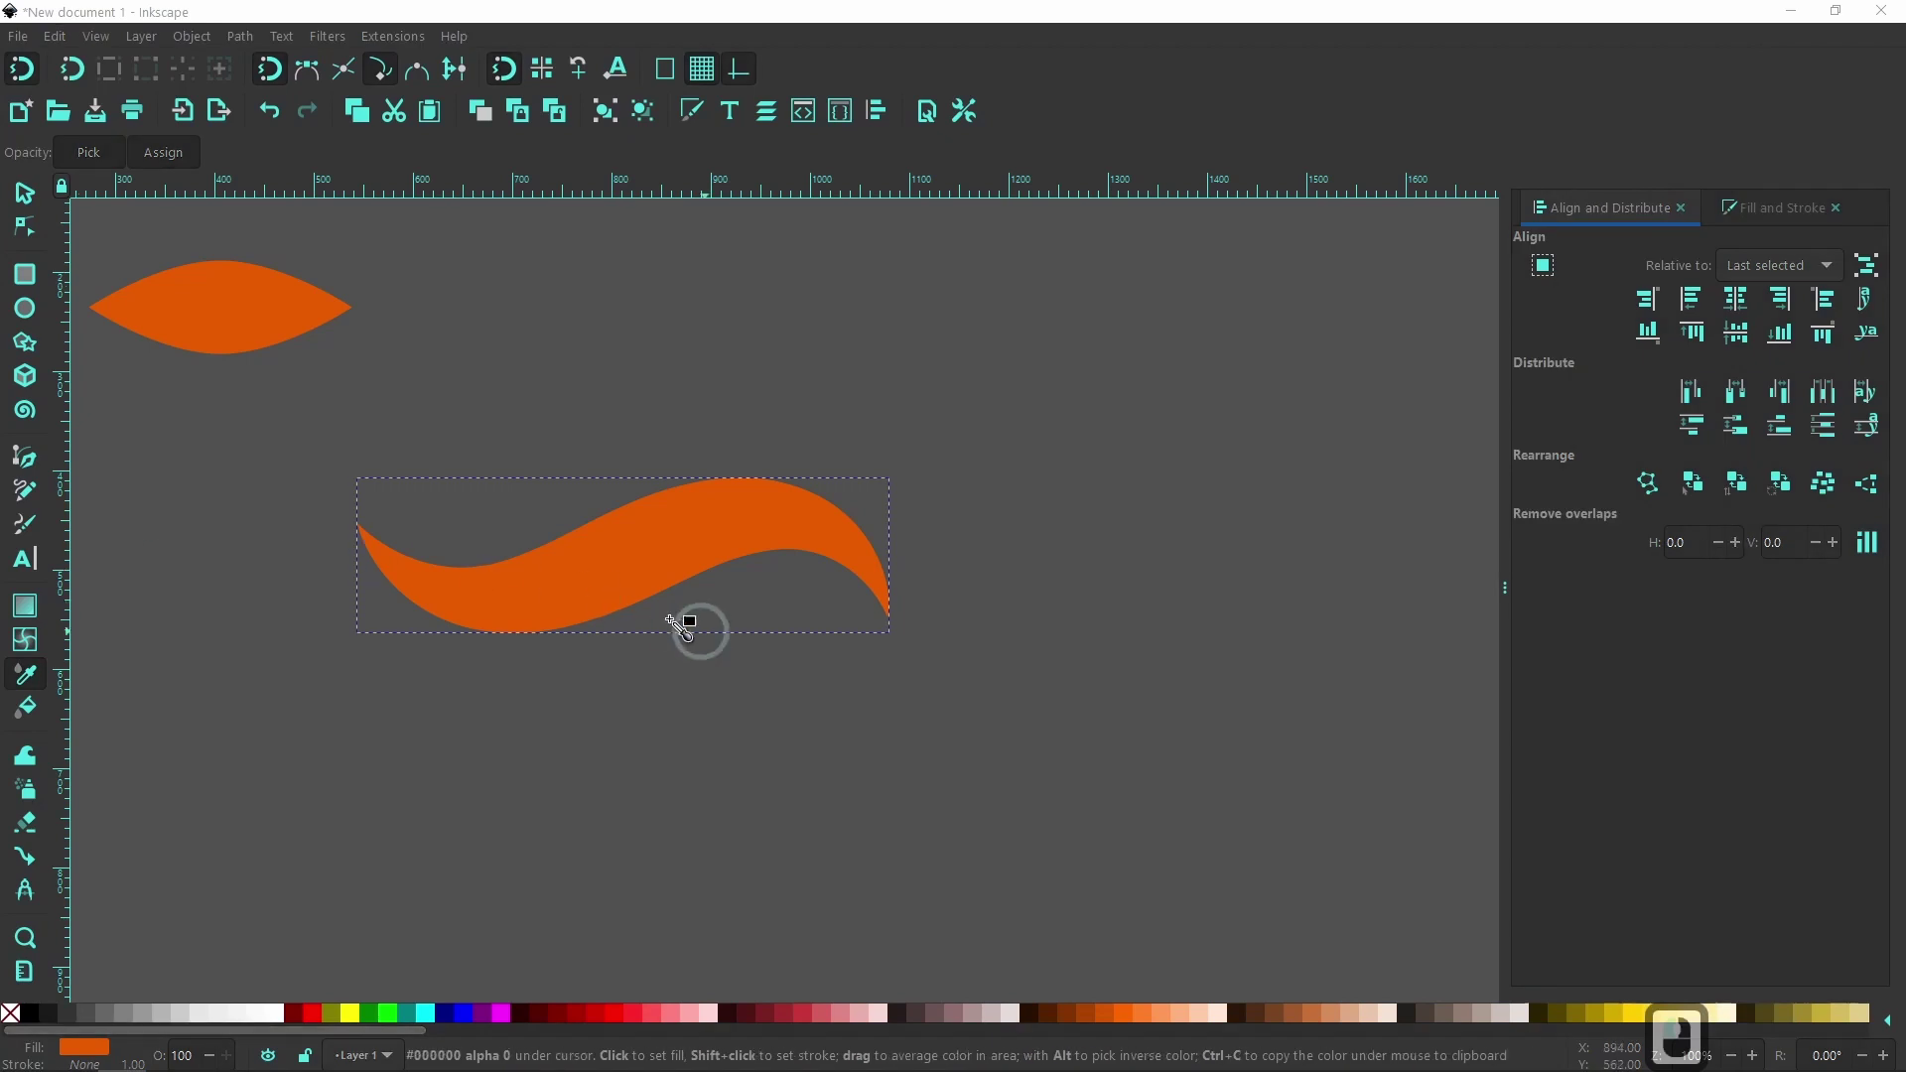
pyautogui.click(43, 202)
pyautogui.click(610, 567)
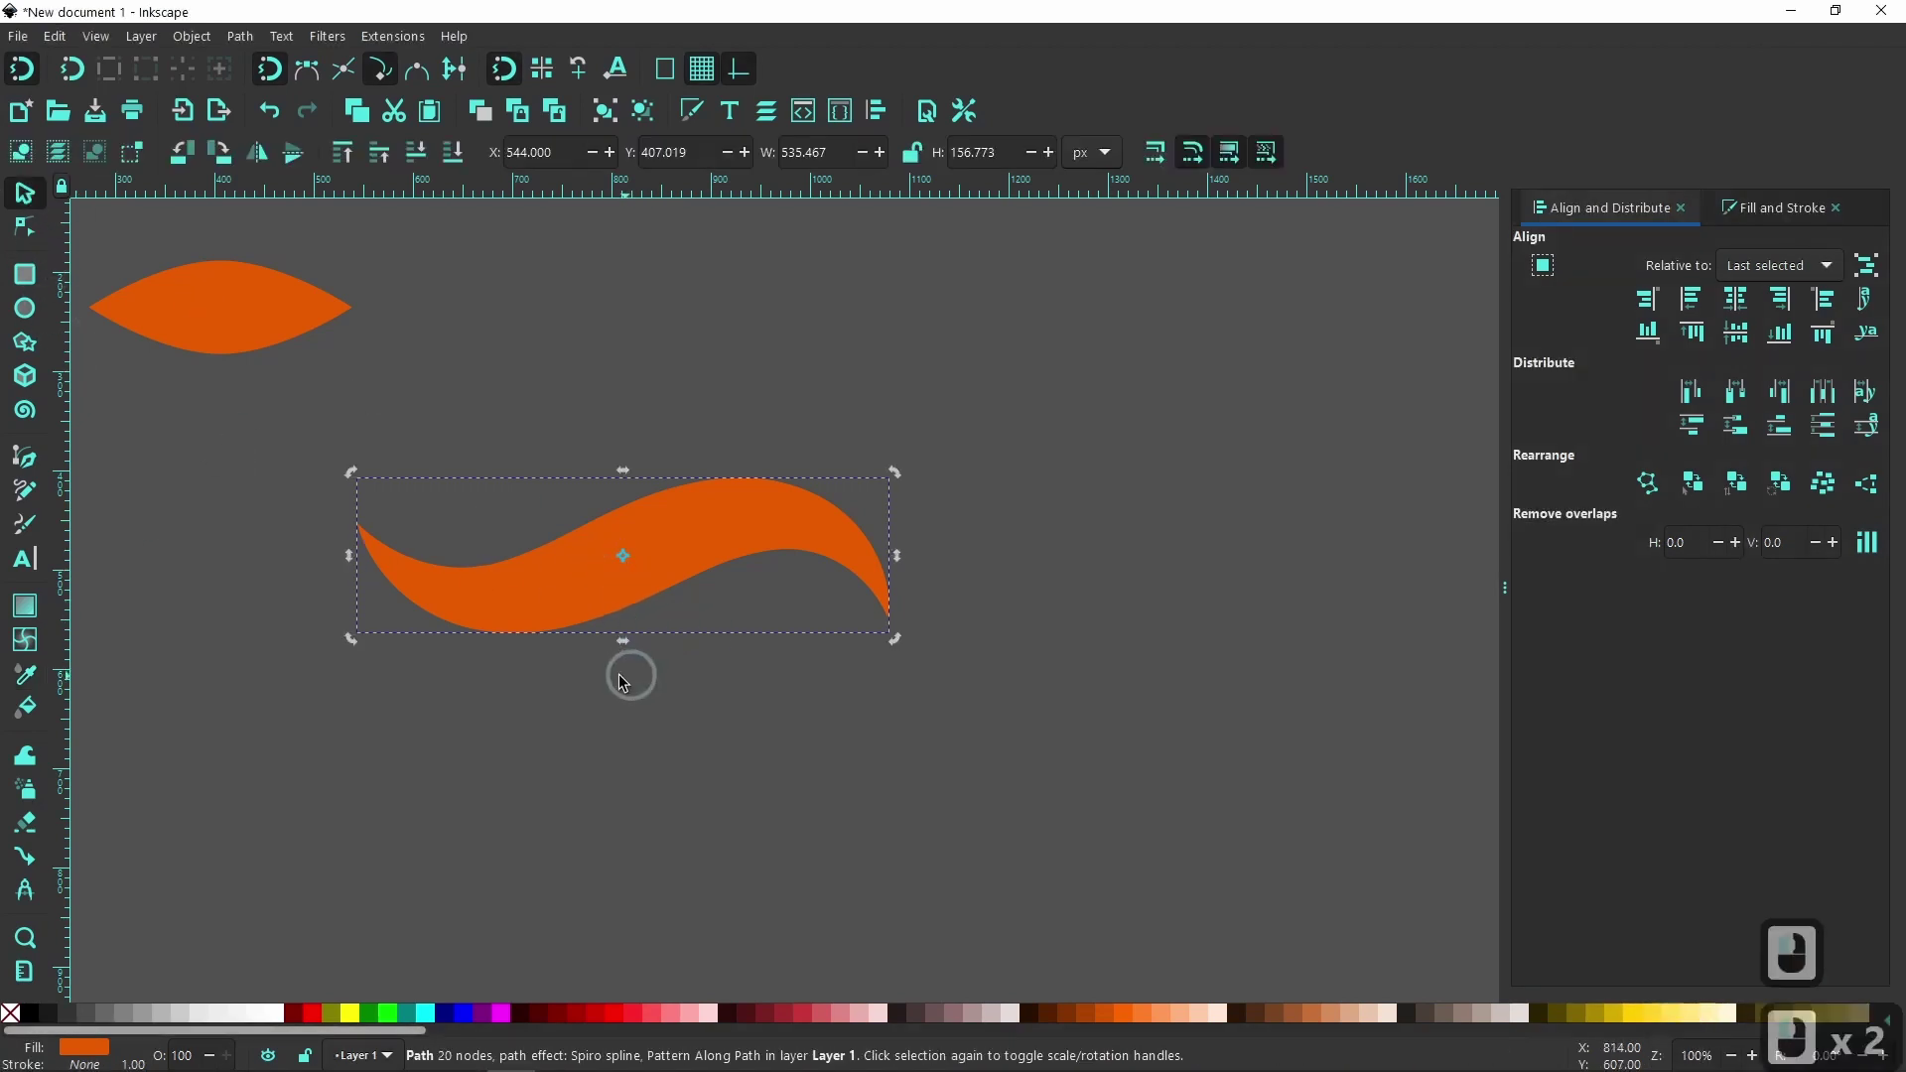
pyautogui.click(38, 234)
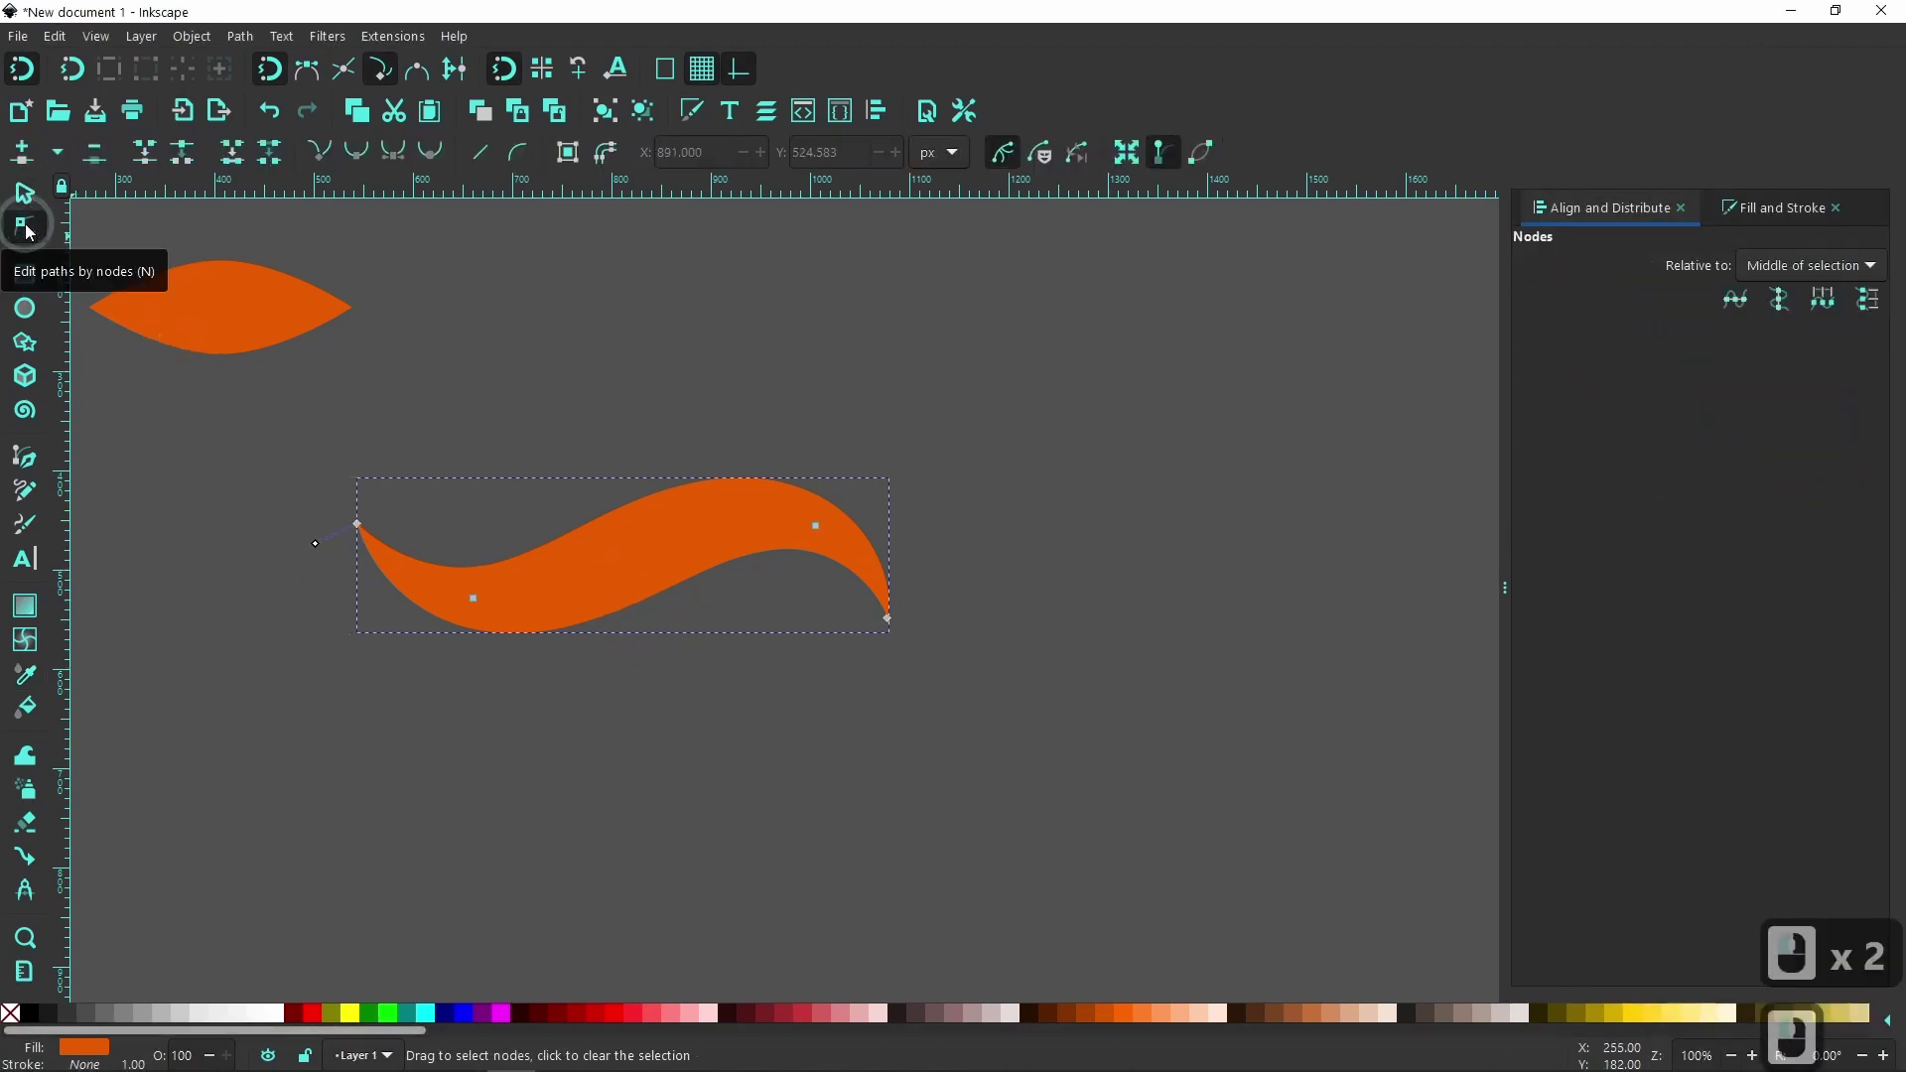
pyautogui.click(240, 38)
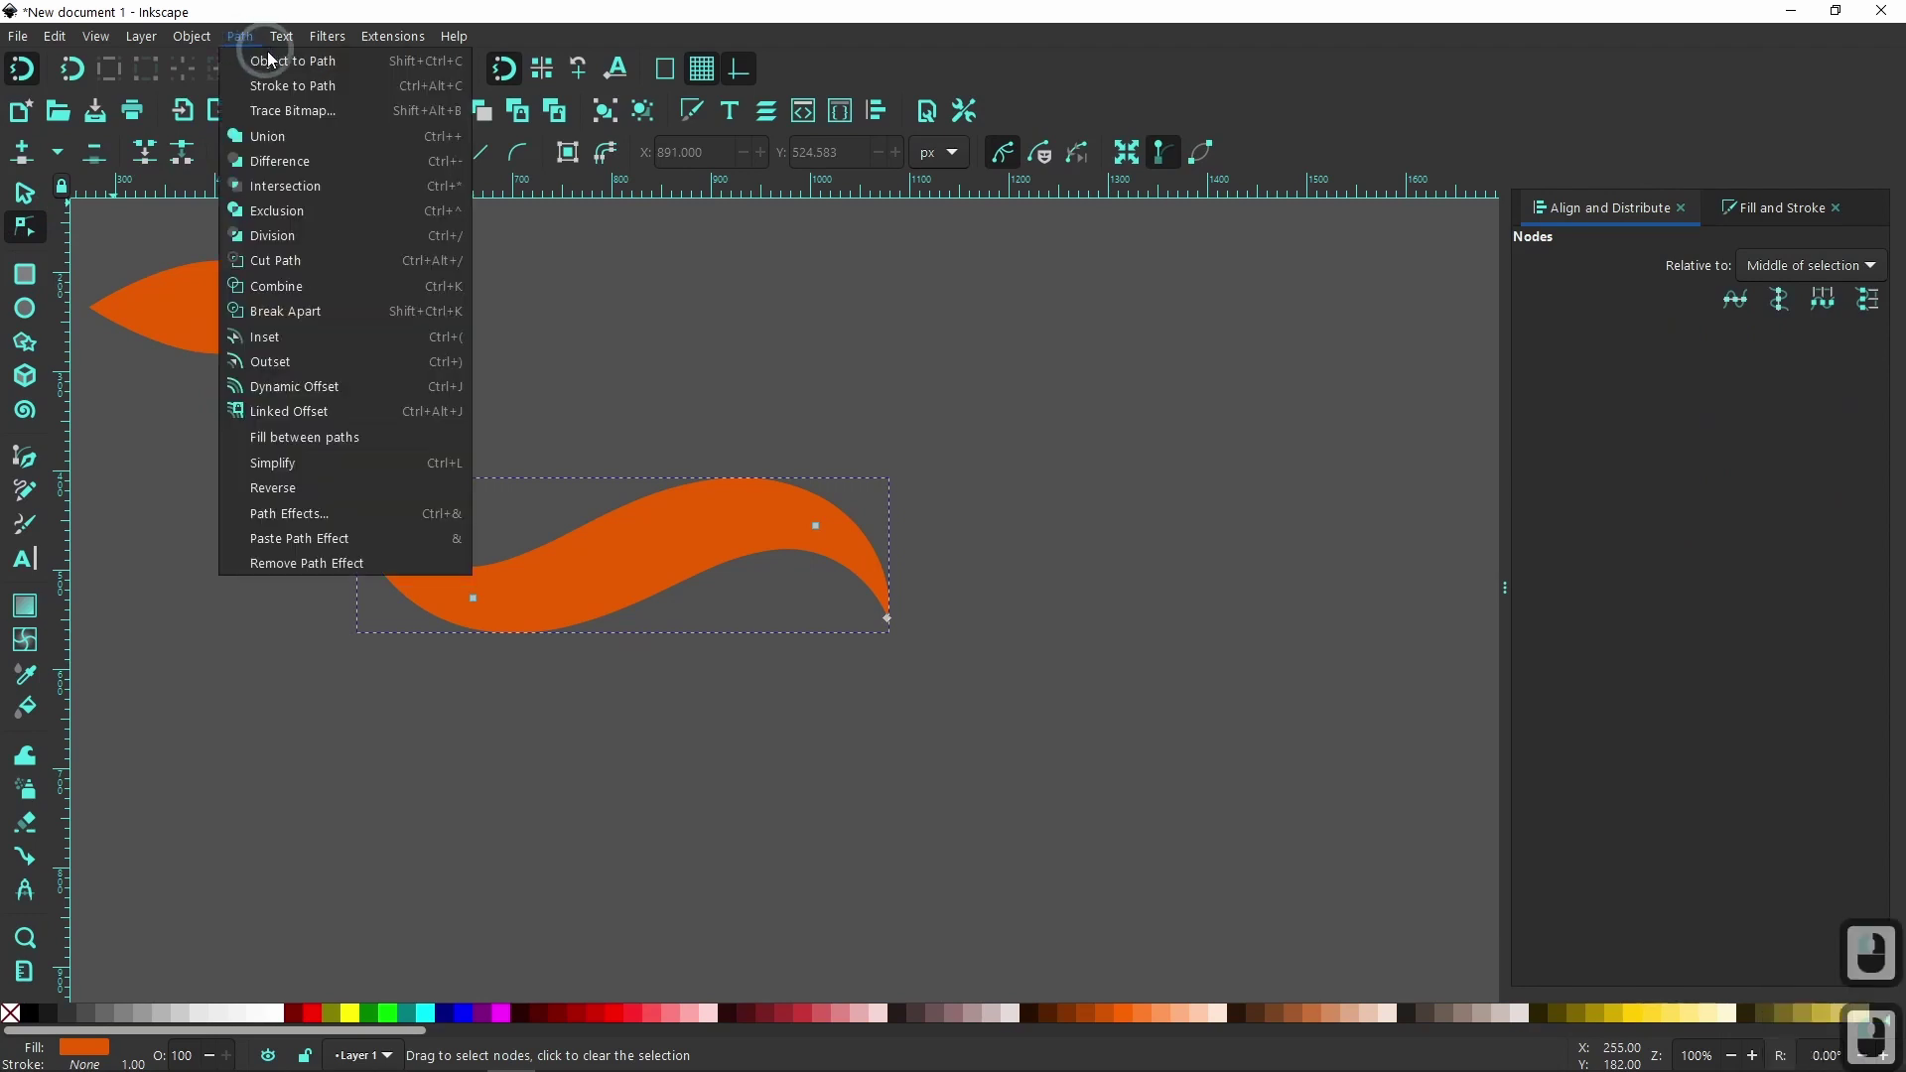
pyautogui.click(417, 40)
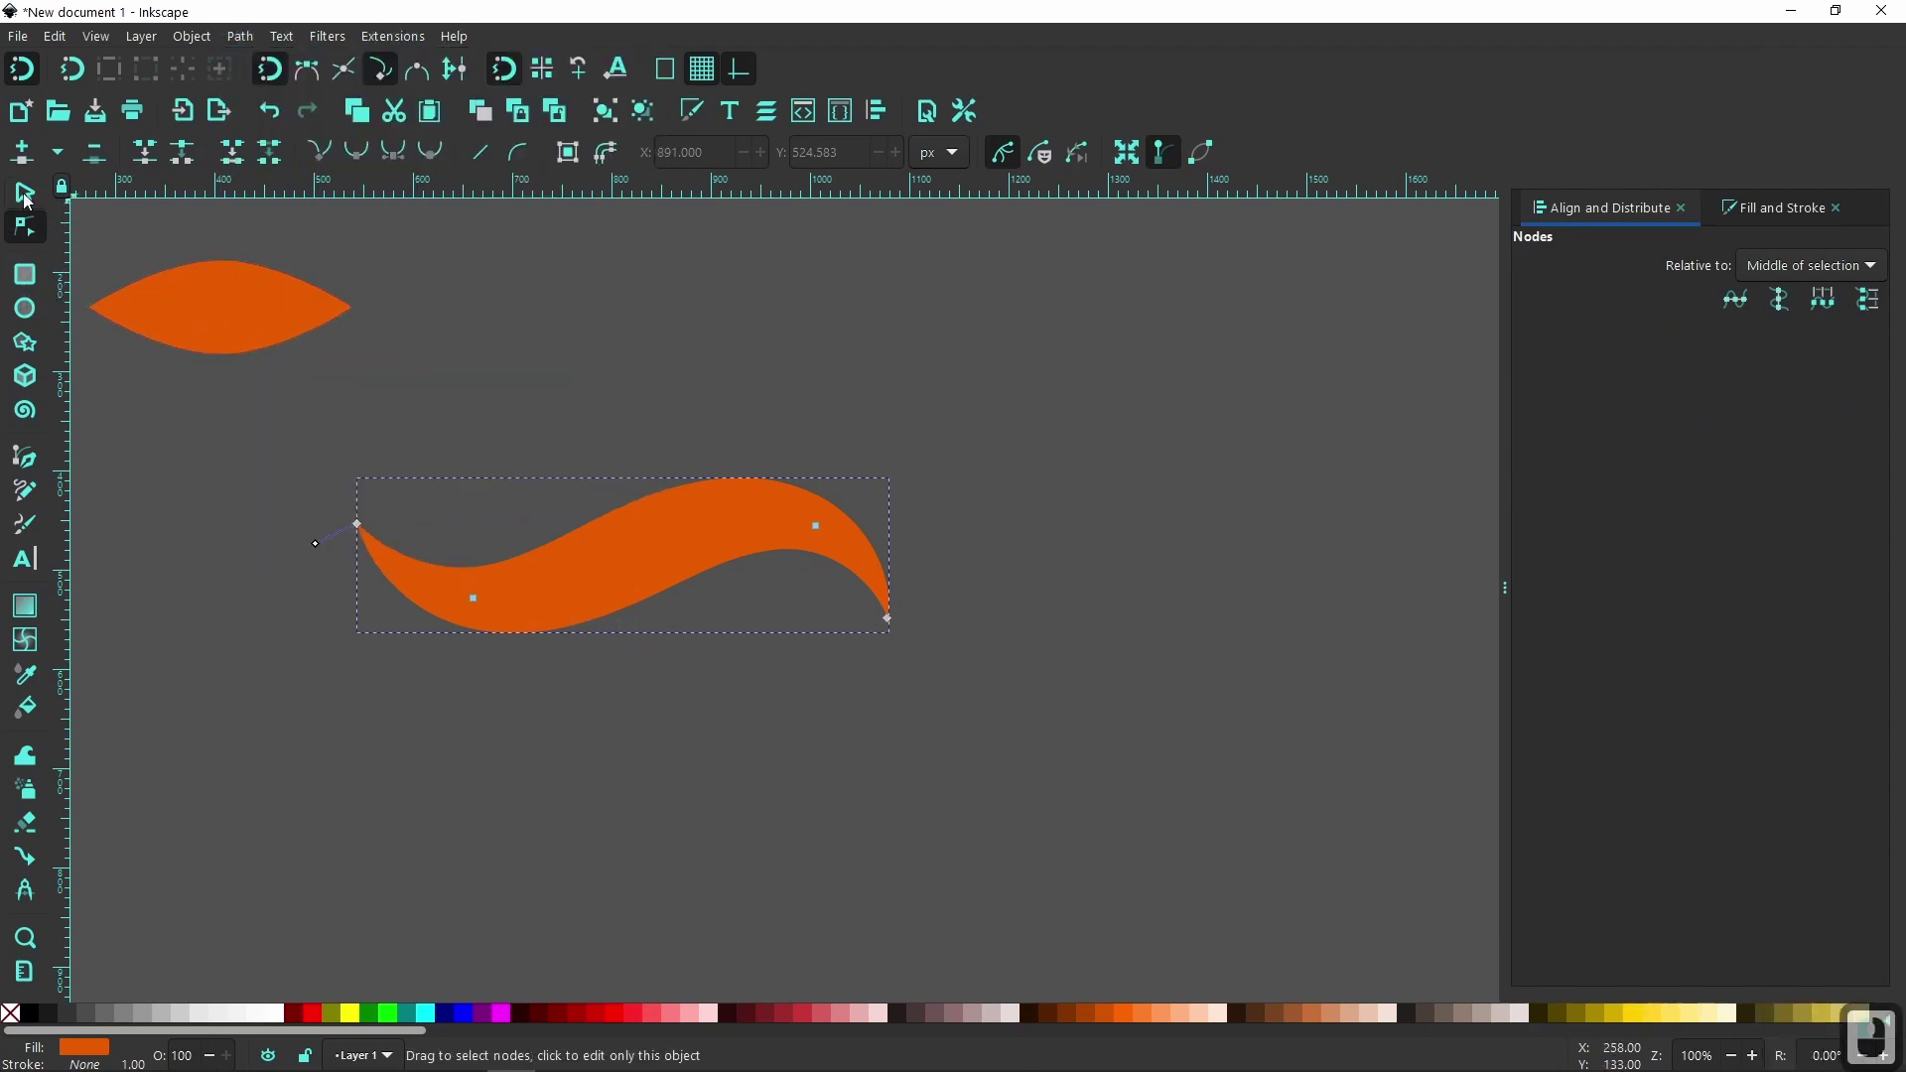
# - Duplicate the orange S-shape, fill the copy with red, and move it straight down to about Y 603 px
pyautogui.click(27, 196)
pyautogui.rightClick(602, 551)
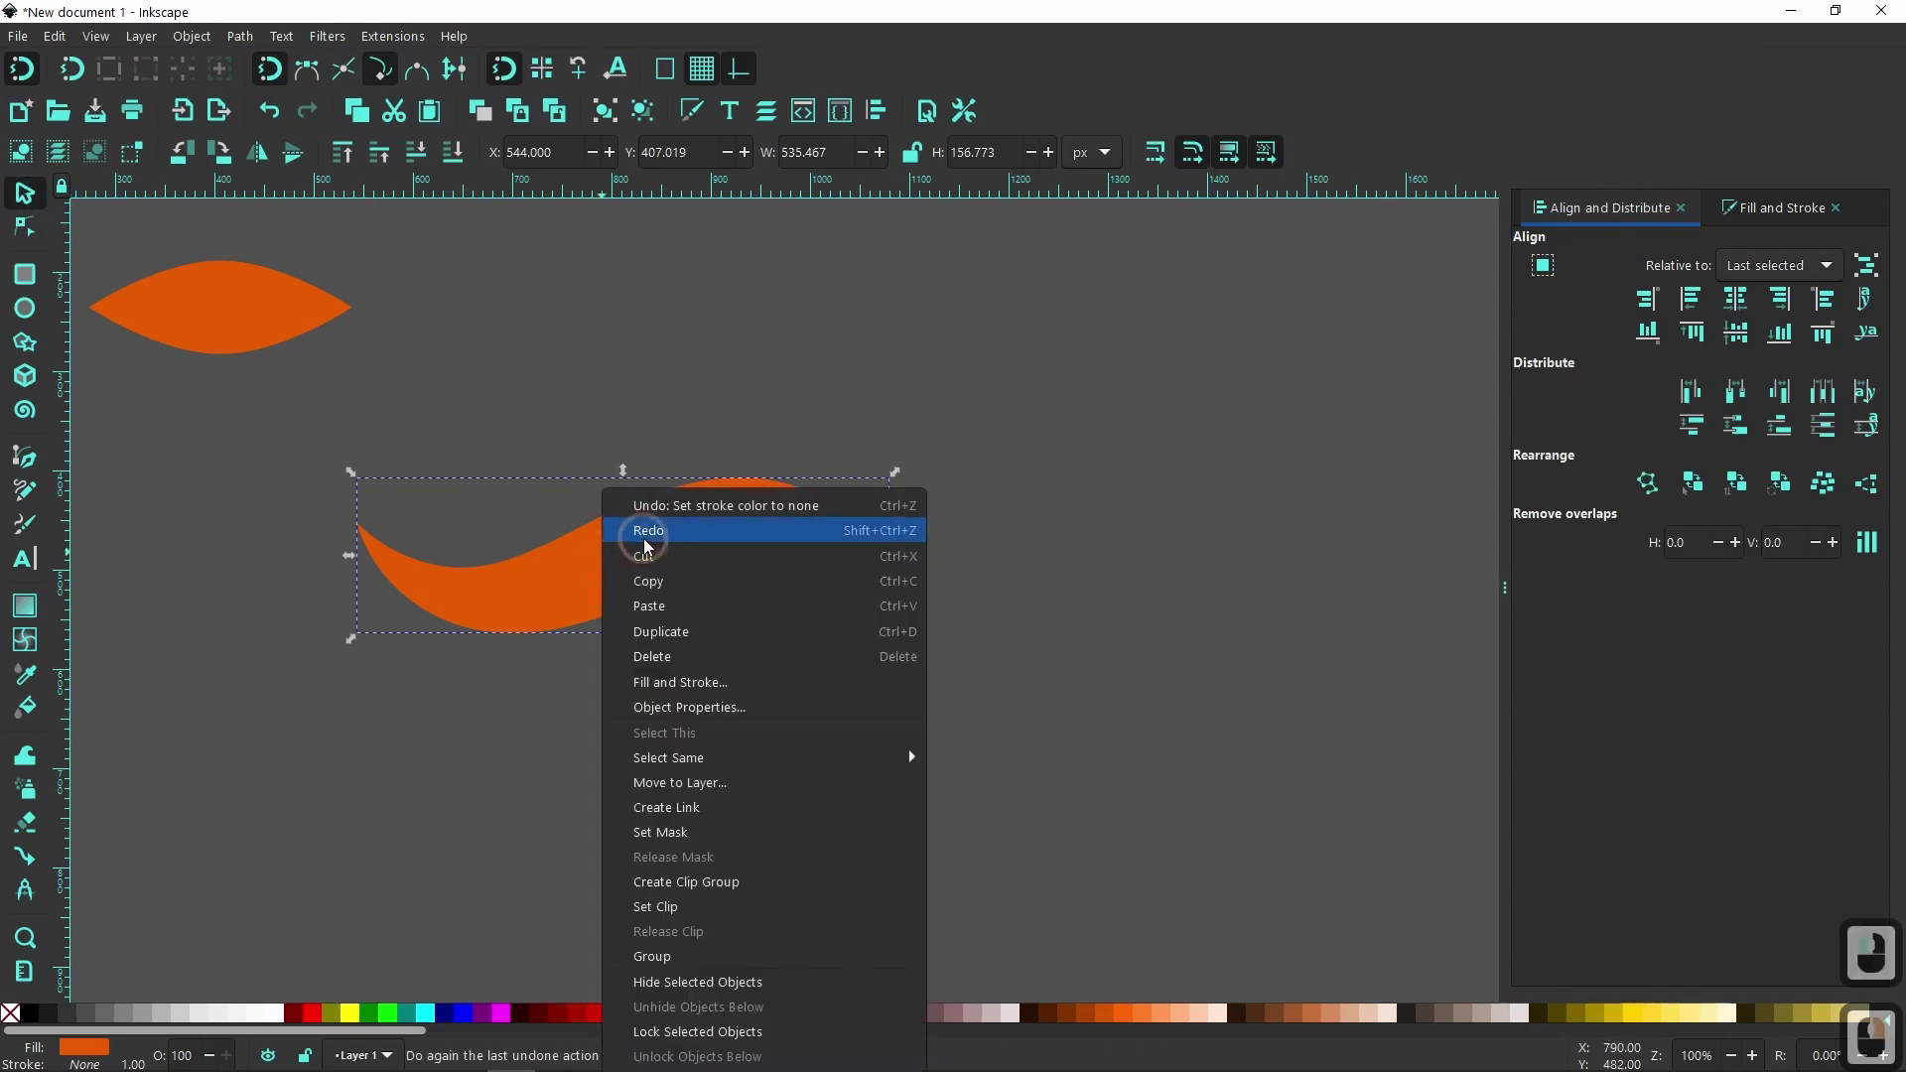
pyautogui.click(683, 633)
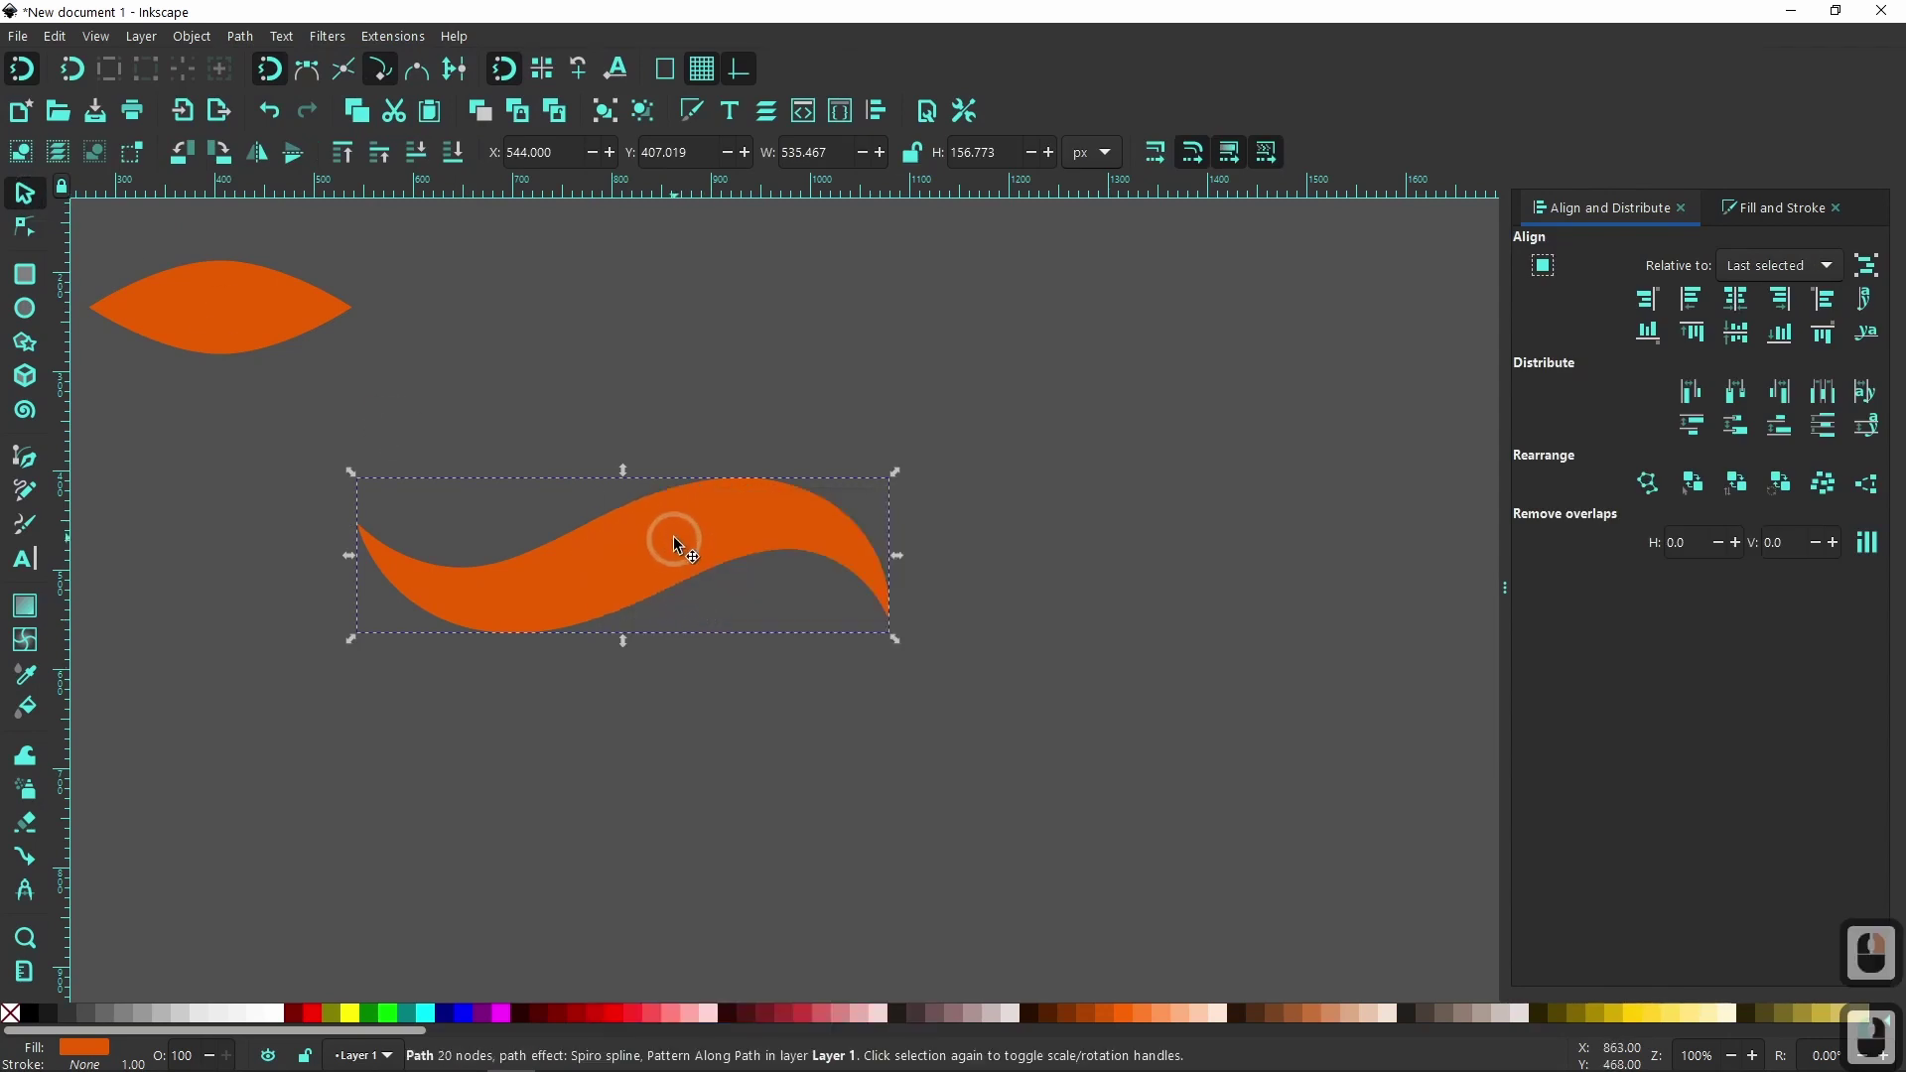
pyautogui.click(312, 1013)
pyautogui.moveTo(663, 550); pyautogui.dragTo(665, 749)
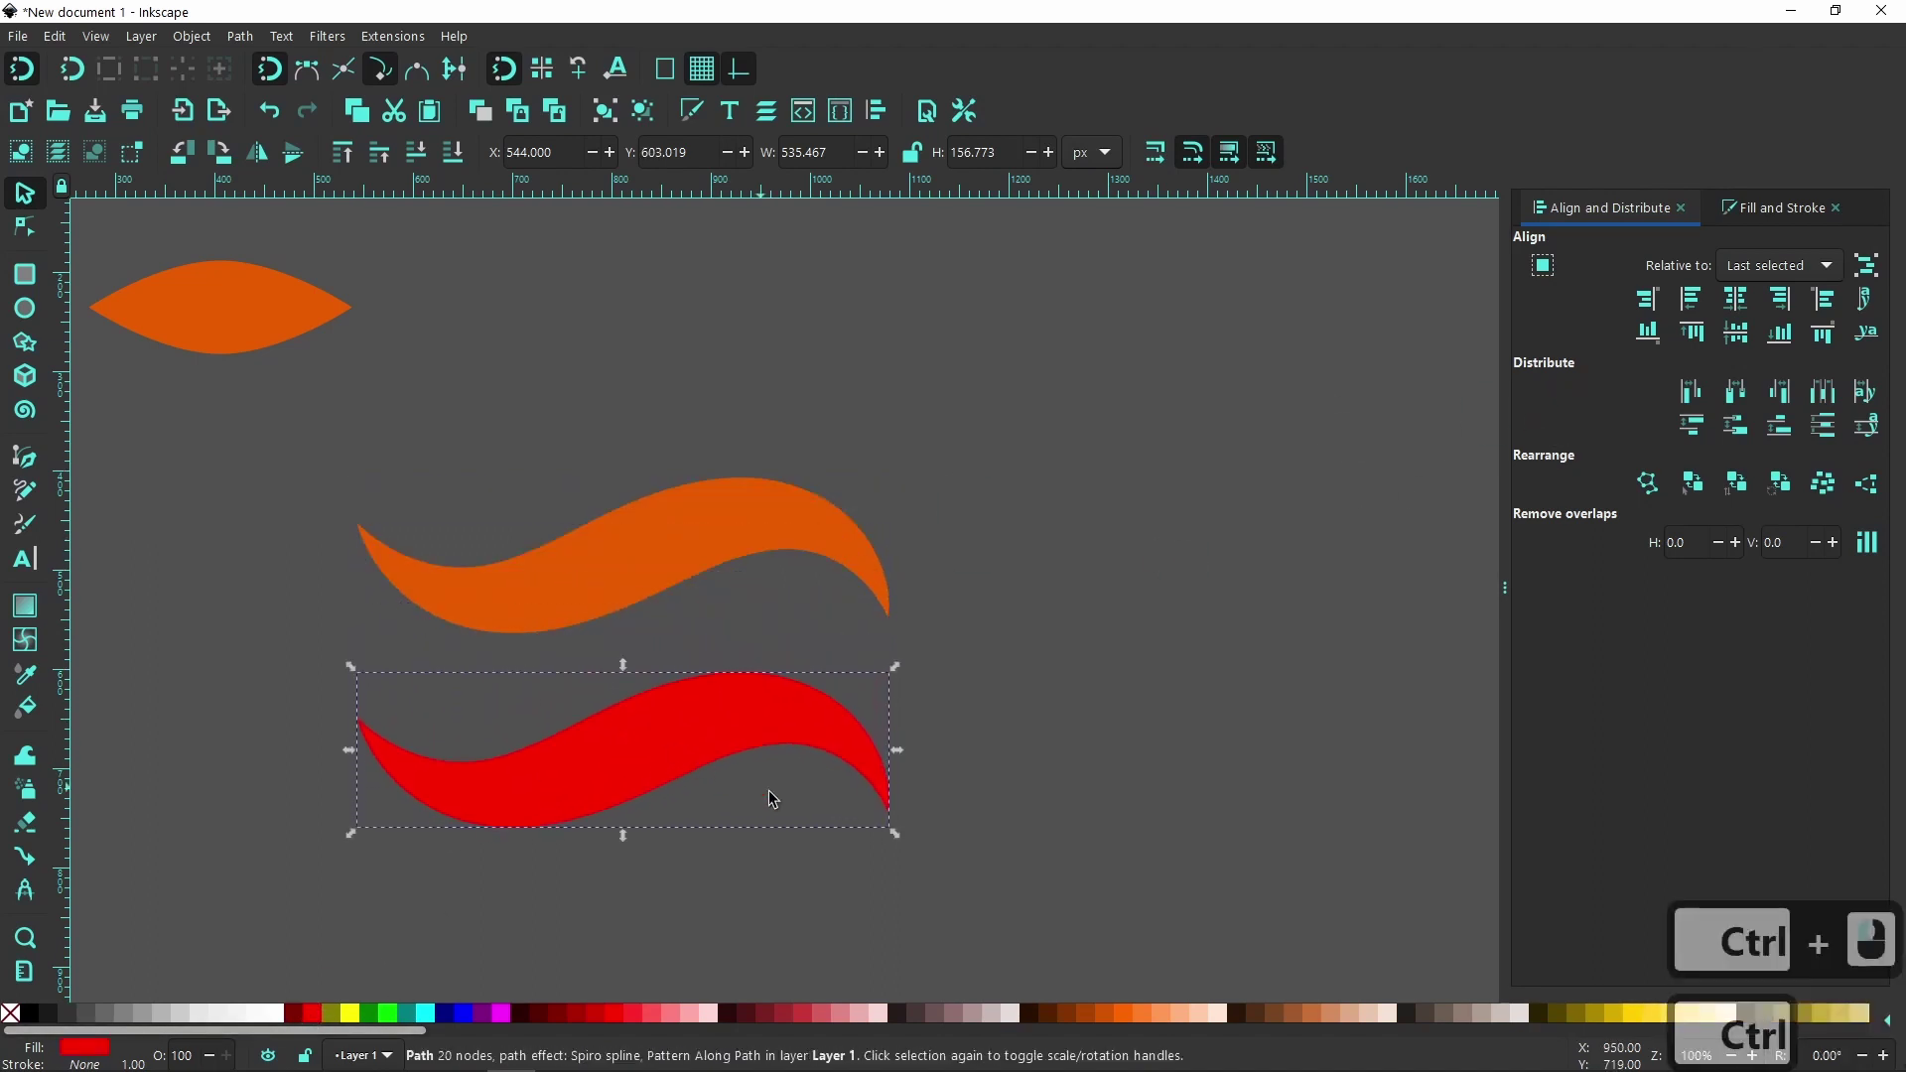
# - Shrink the red S-shape to about 375 × 128 px and place it close beneath the orange one
pyautogui.moveTo(899, 844); pyautogui.dragTo(817, 824)
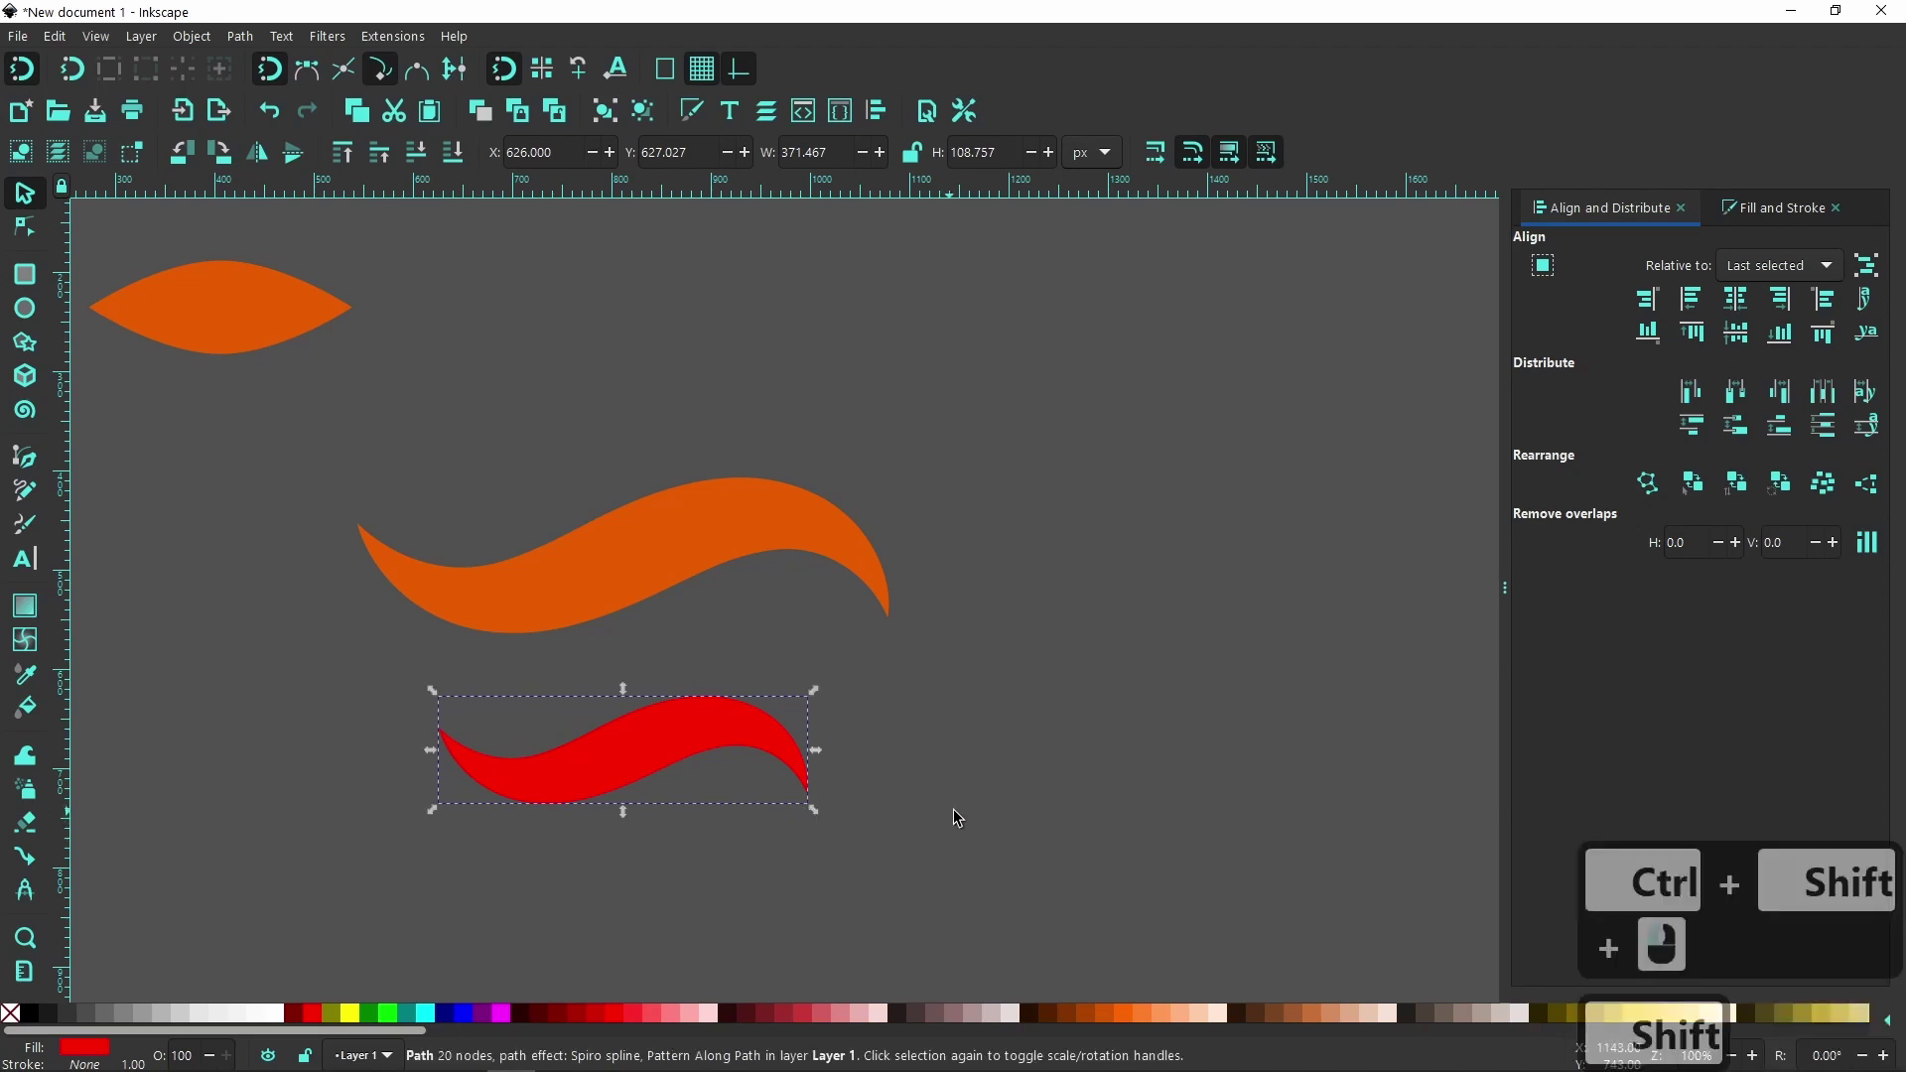
pyautogui.moveTo(612, 742); pyautogui.dragTo(611, 682)
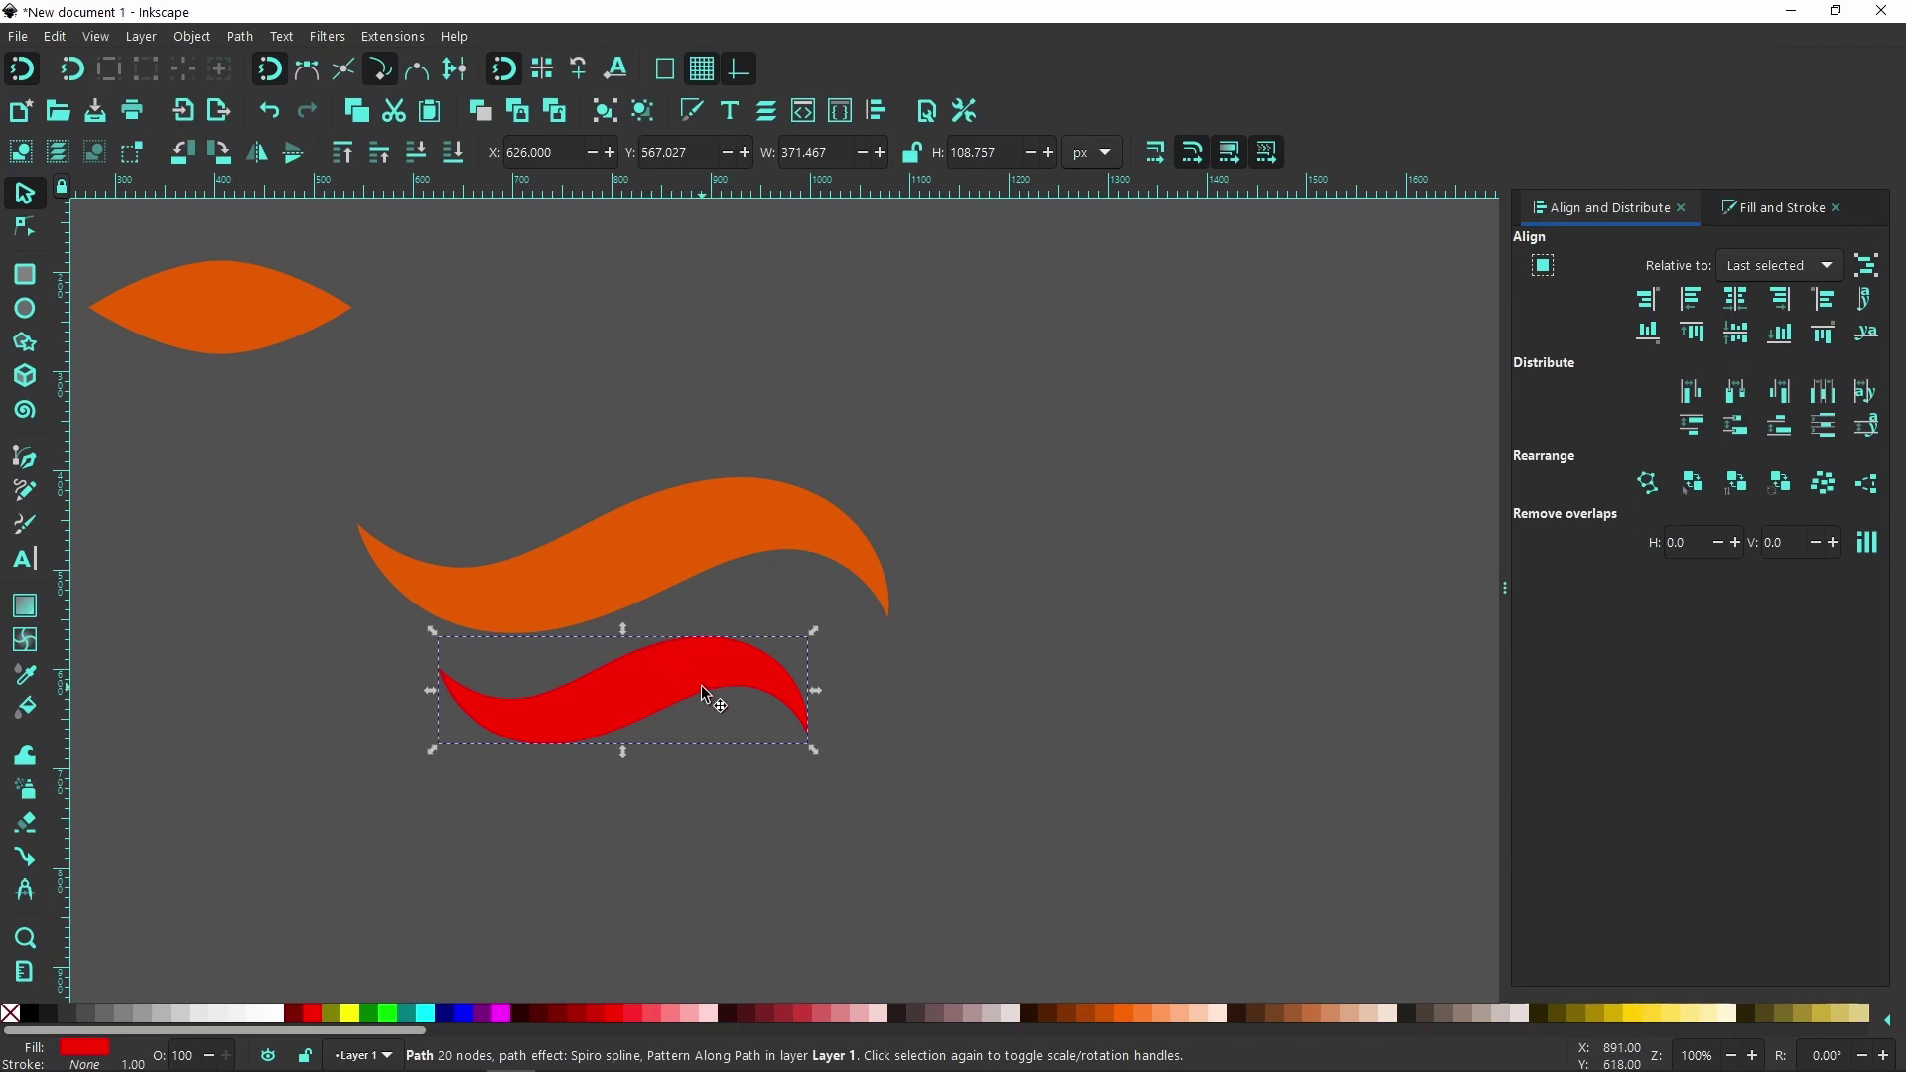
pyautogui.click(638, 755)
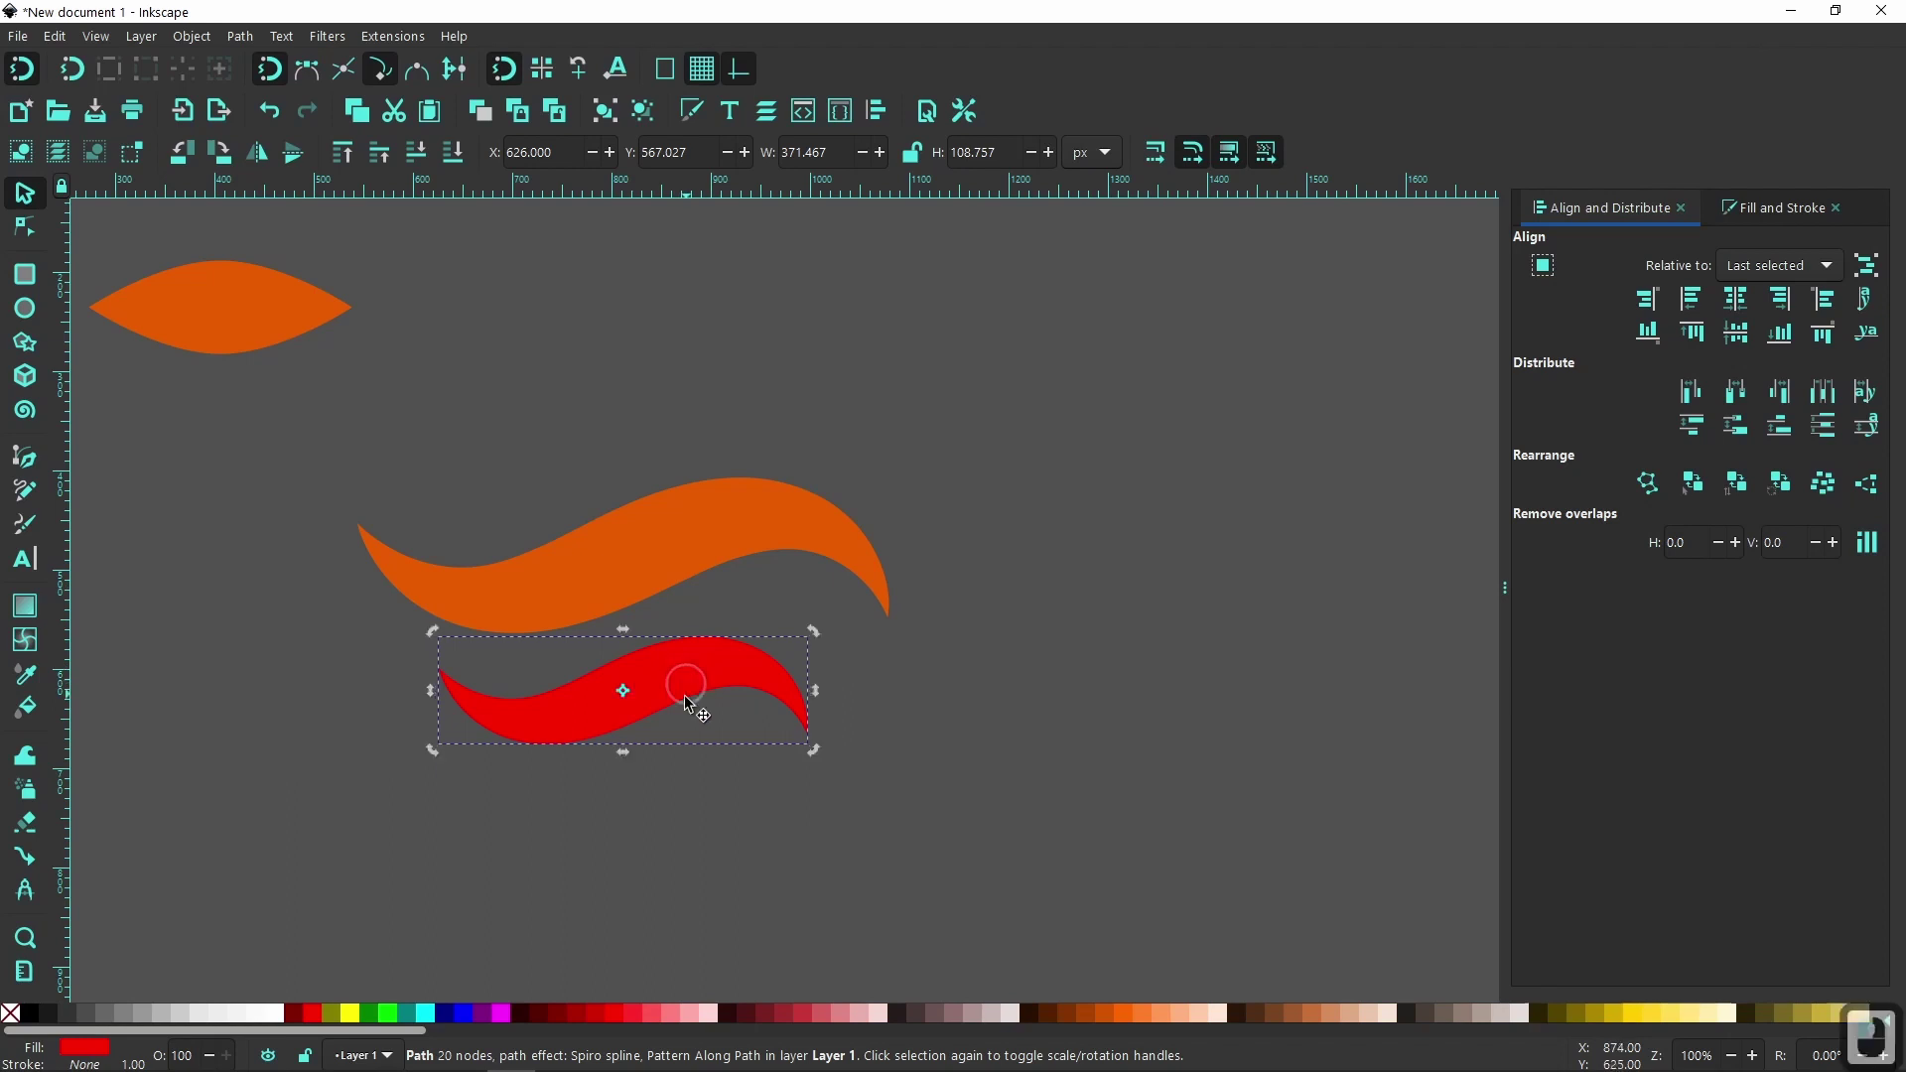
pyautogui.click(637, 752)
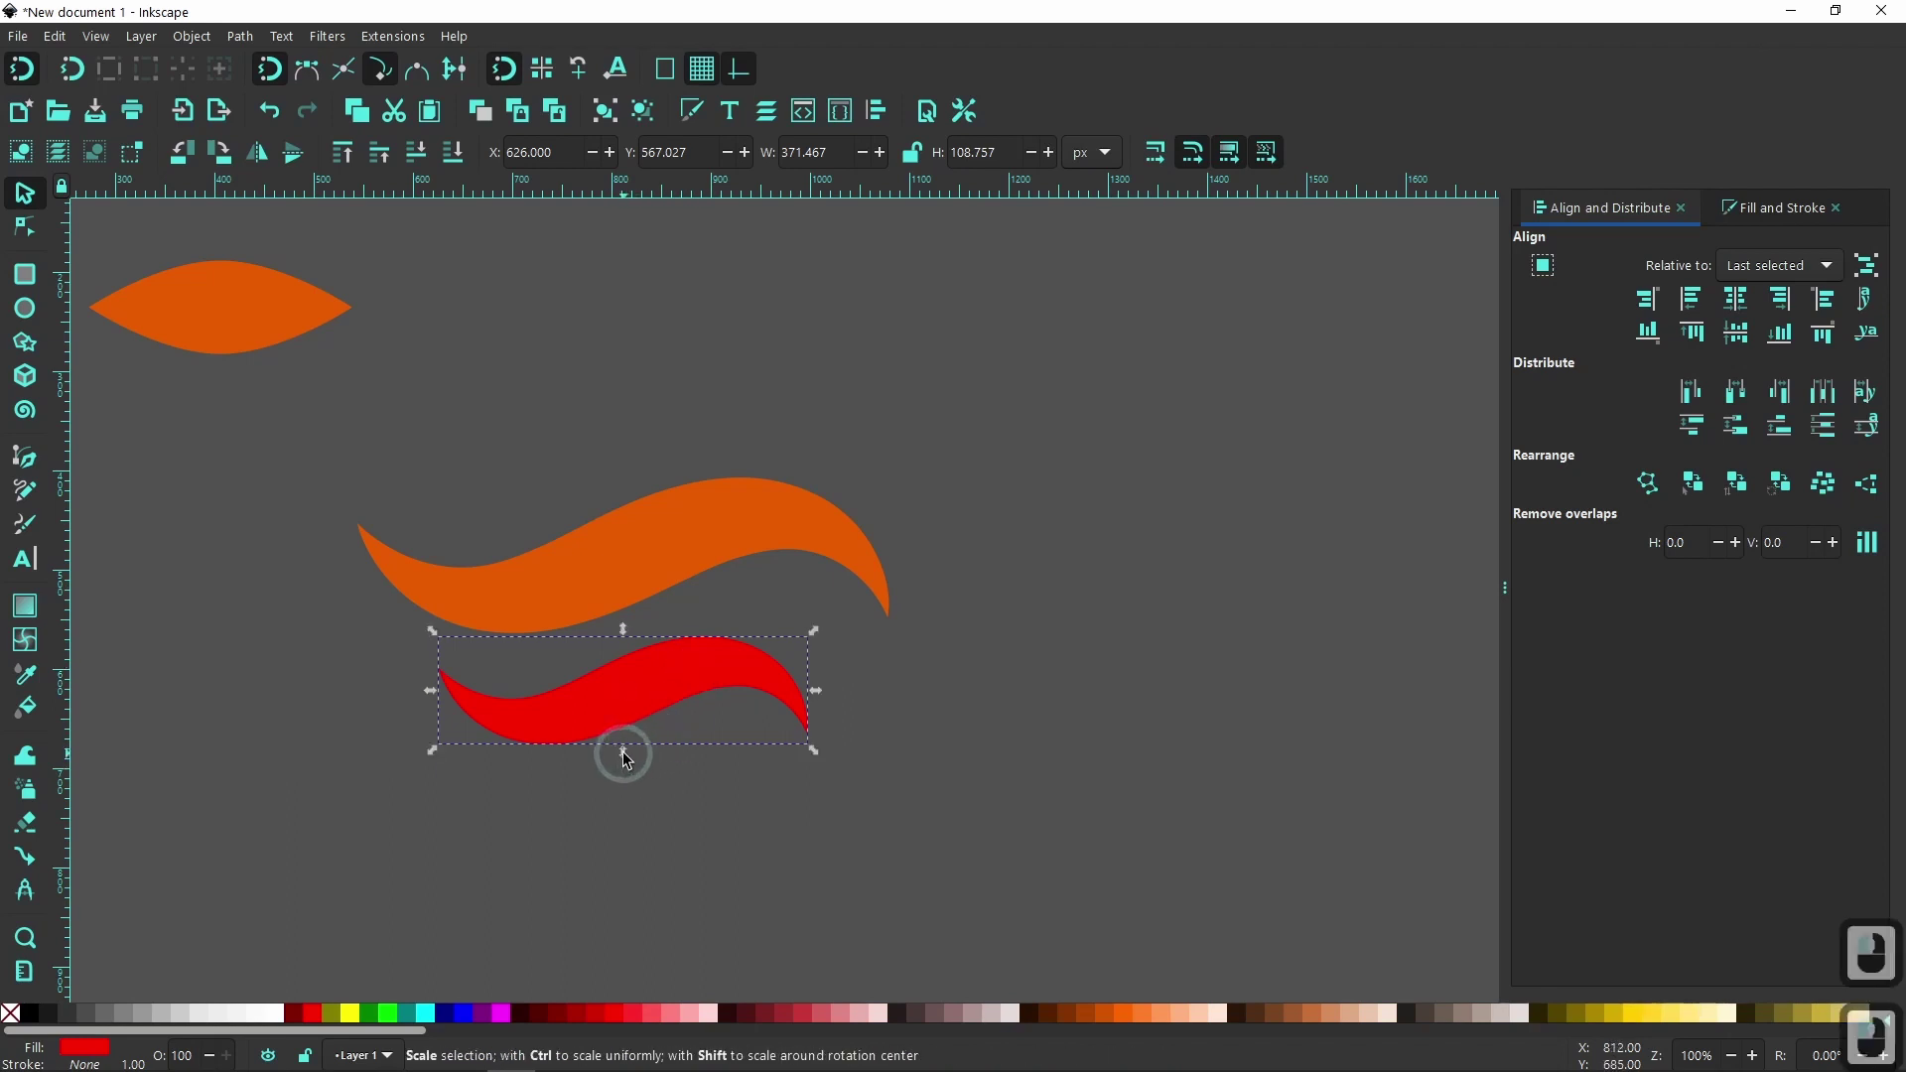
pyautogui.press('ctrl')
pyautogui.moveTo(624, 760); pyautogui.dragTo(625, 771)
# - Convert the red S-shape and the orange S-shape to plain paths with Object to Path
pyautogui.click(240, 36)
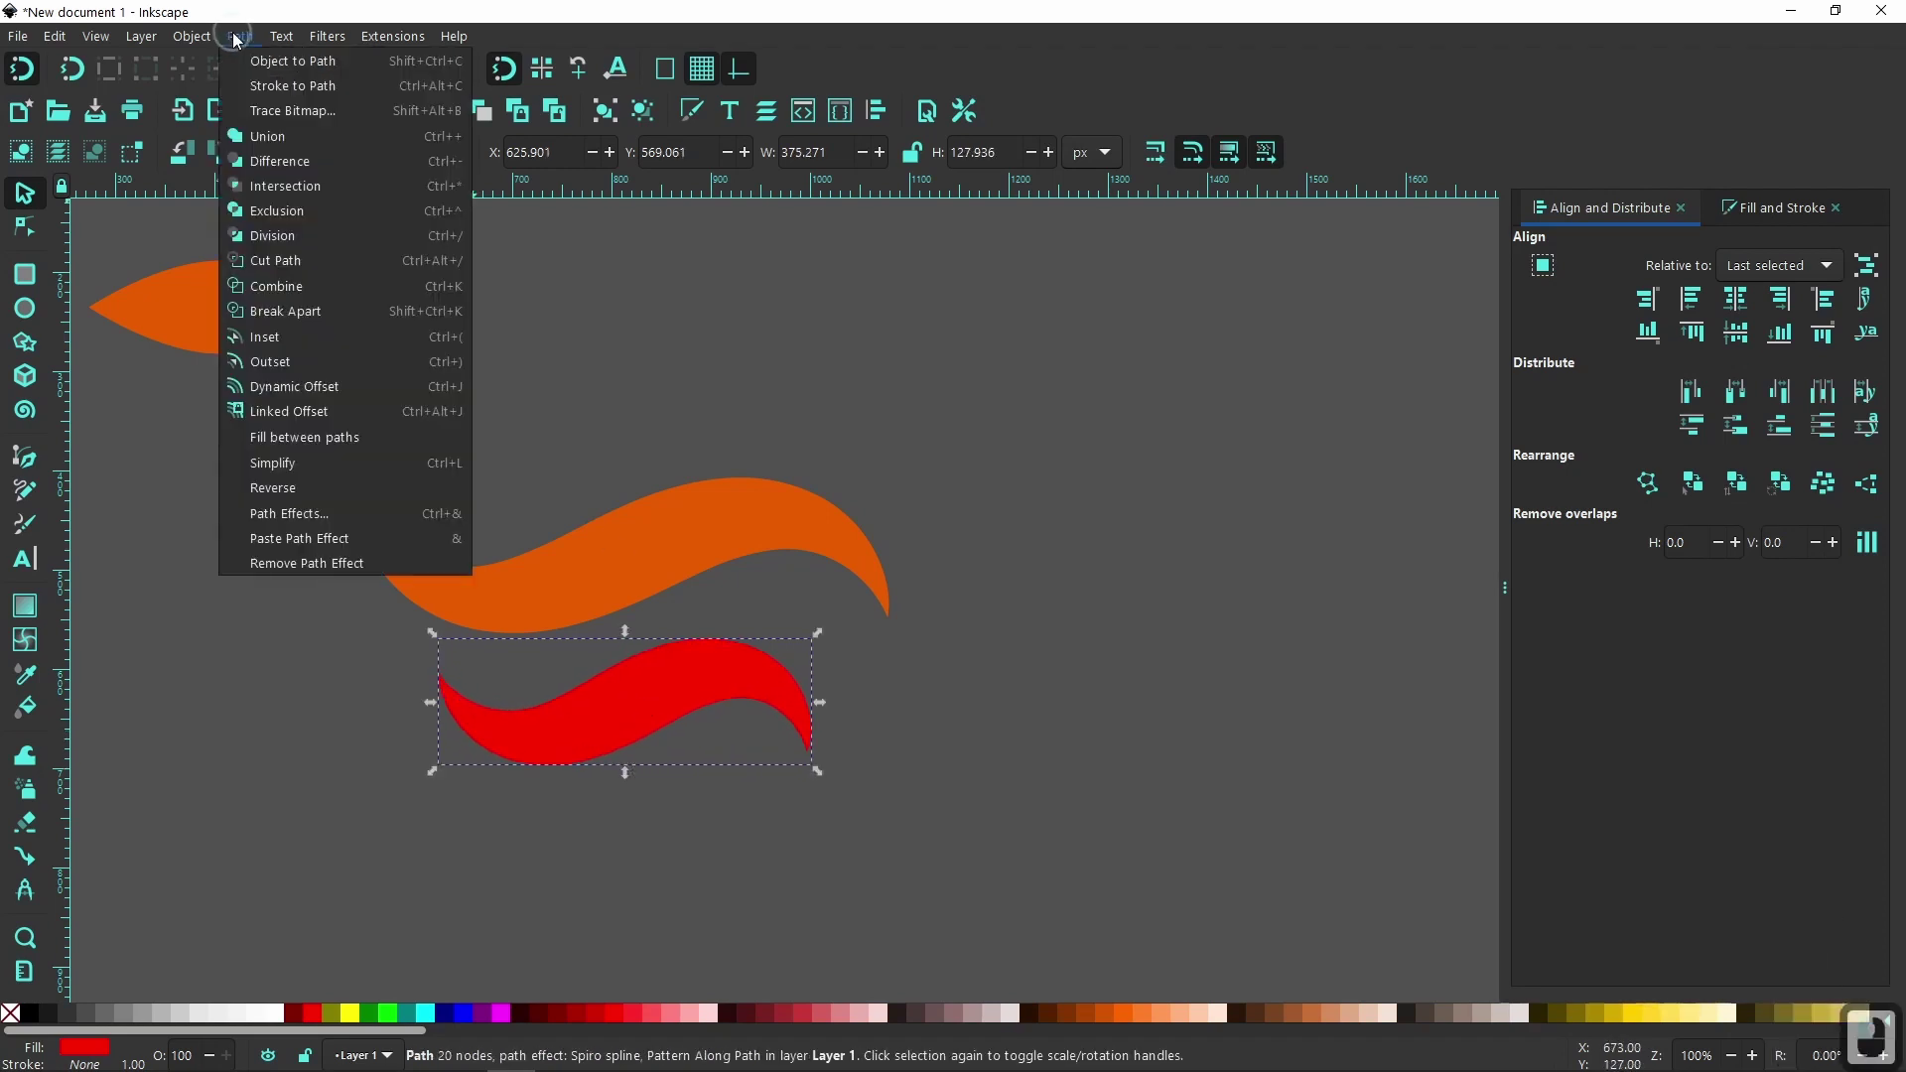
pyautogui.click(291, 63)
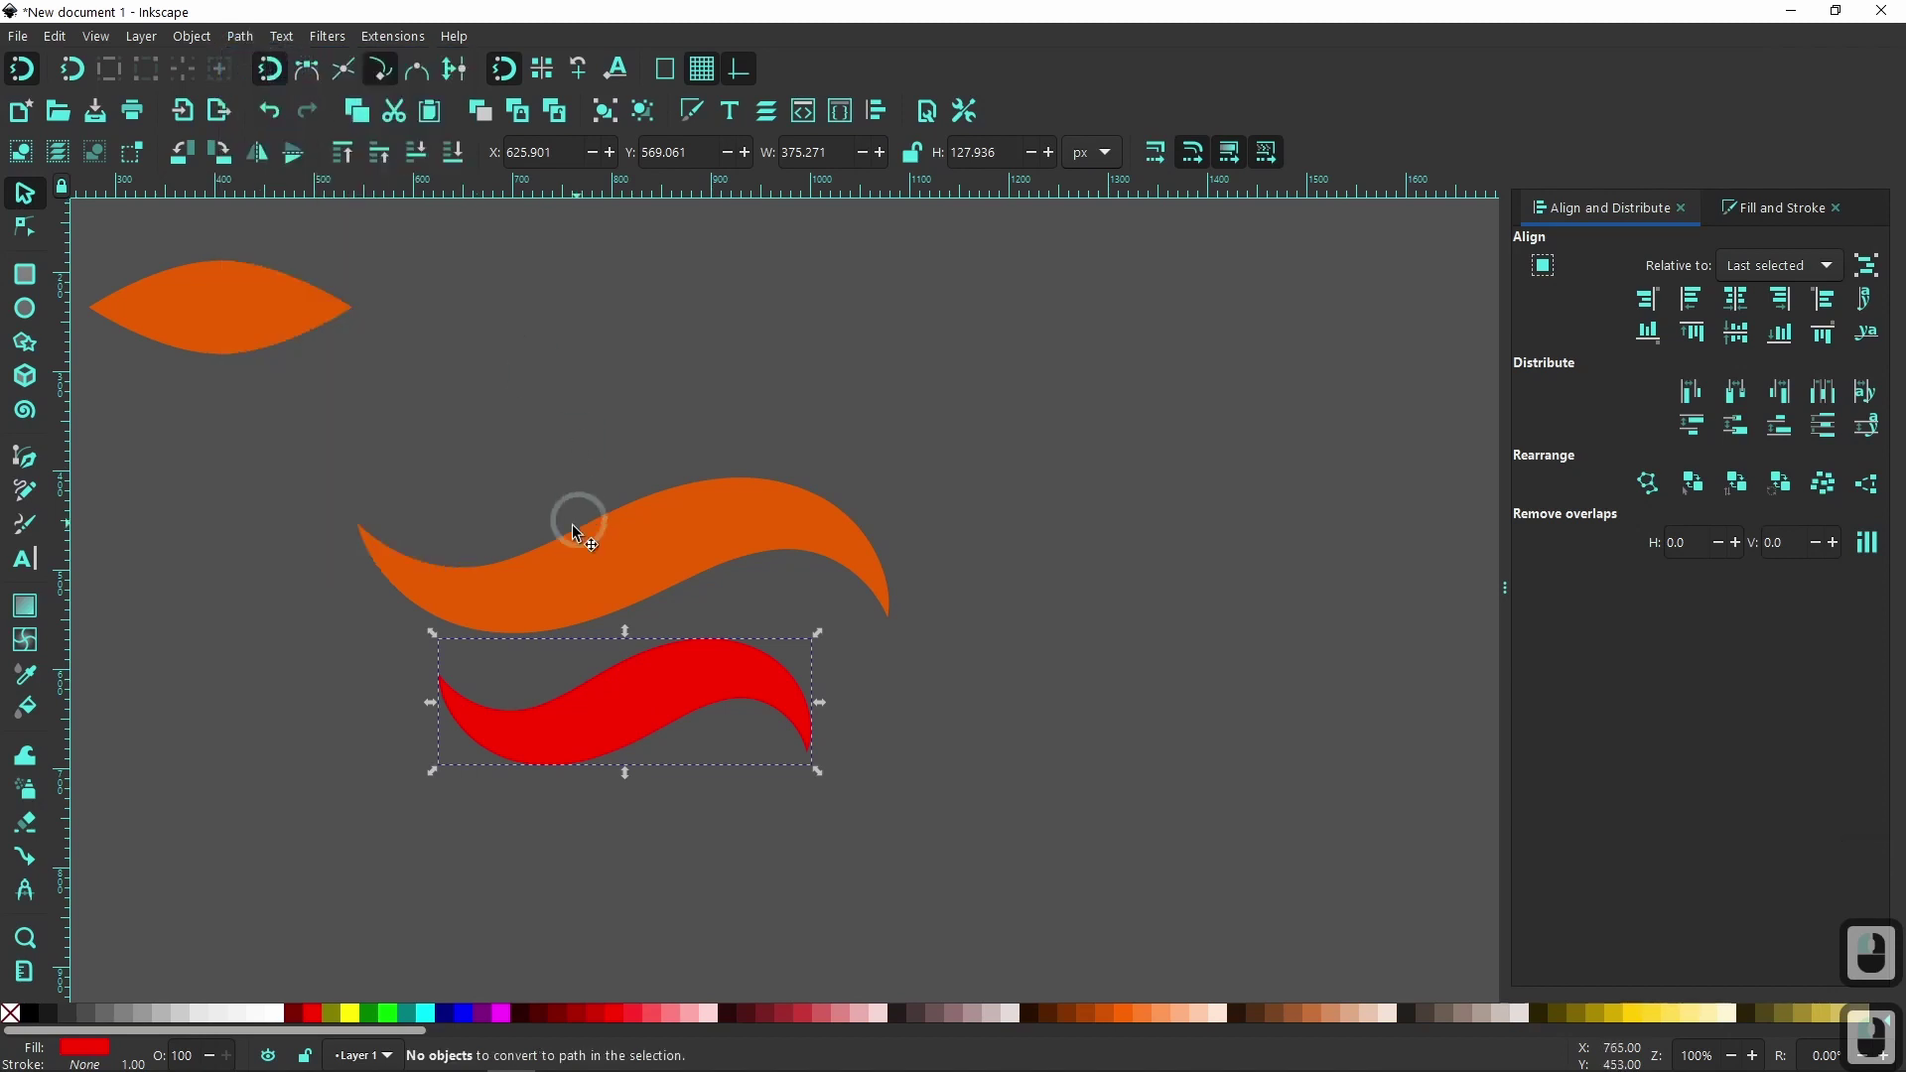
pyautogui.click(24, 228)
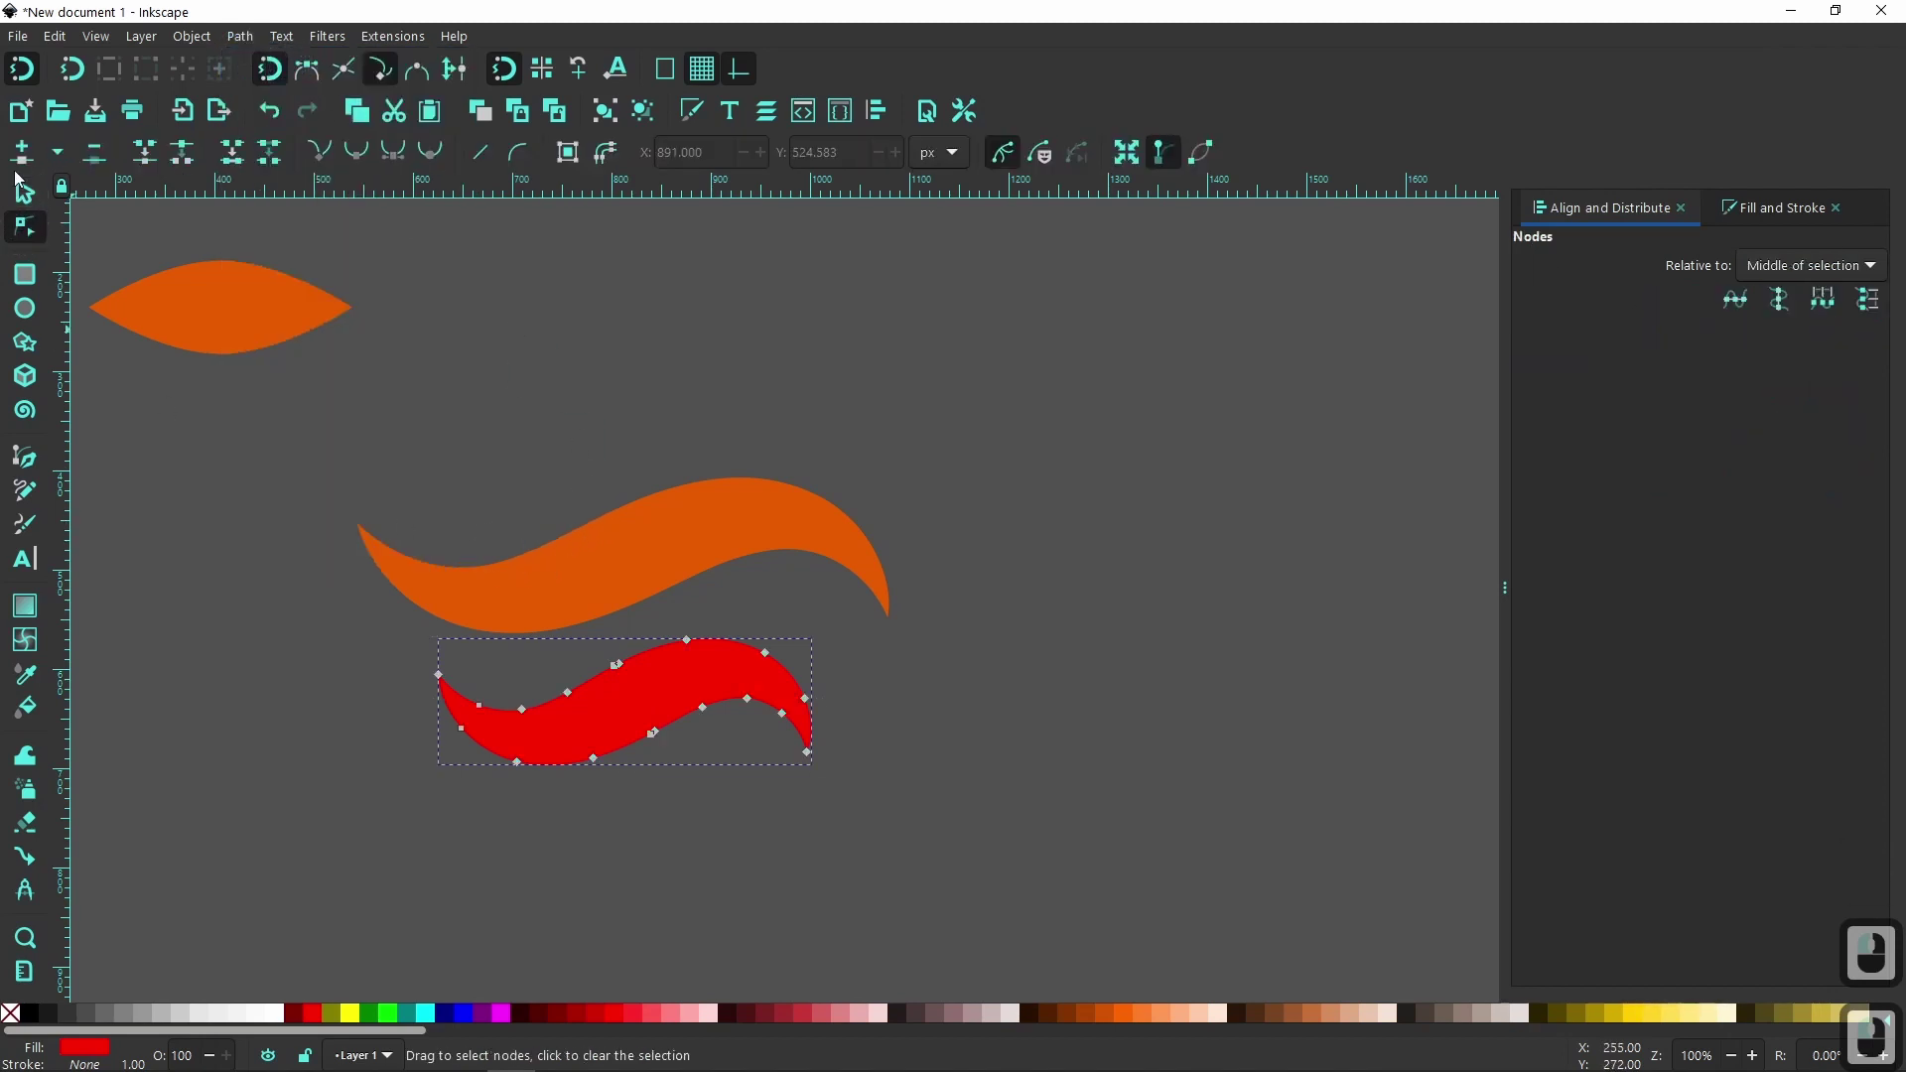
pyautogui.click(24, 192)
pyautogui.click(629, 562)
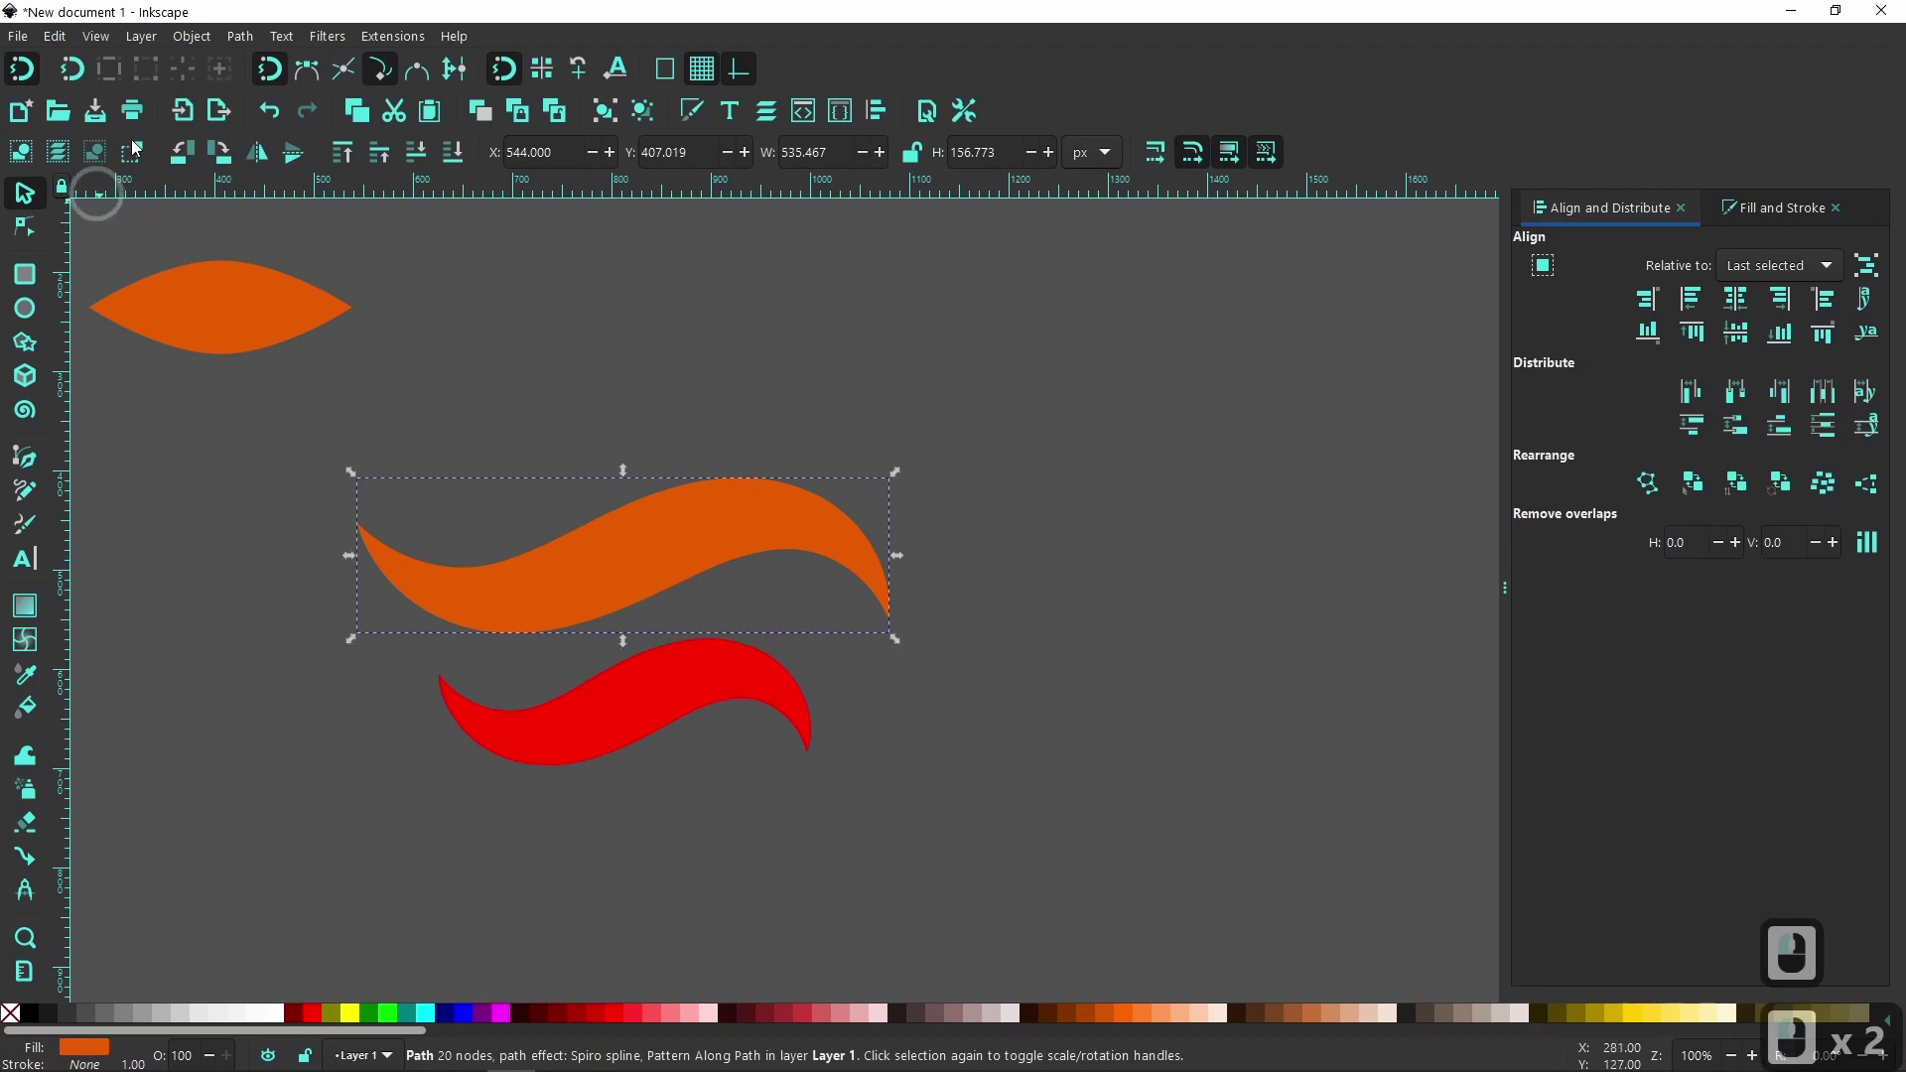
pyautogui.click(241, 36)
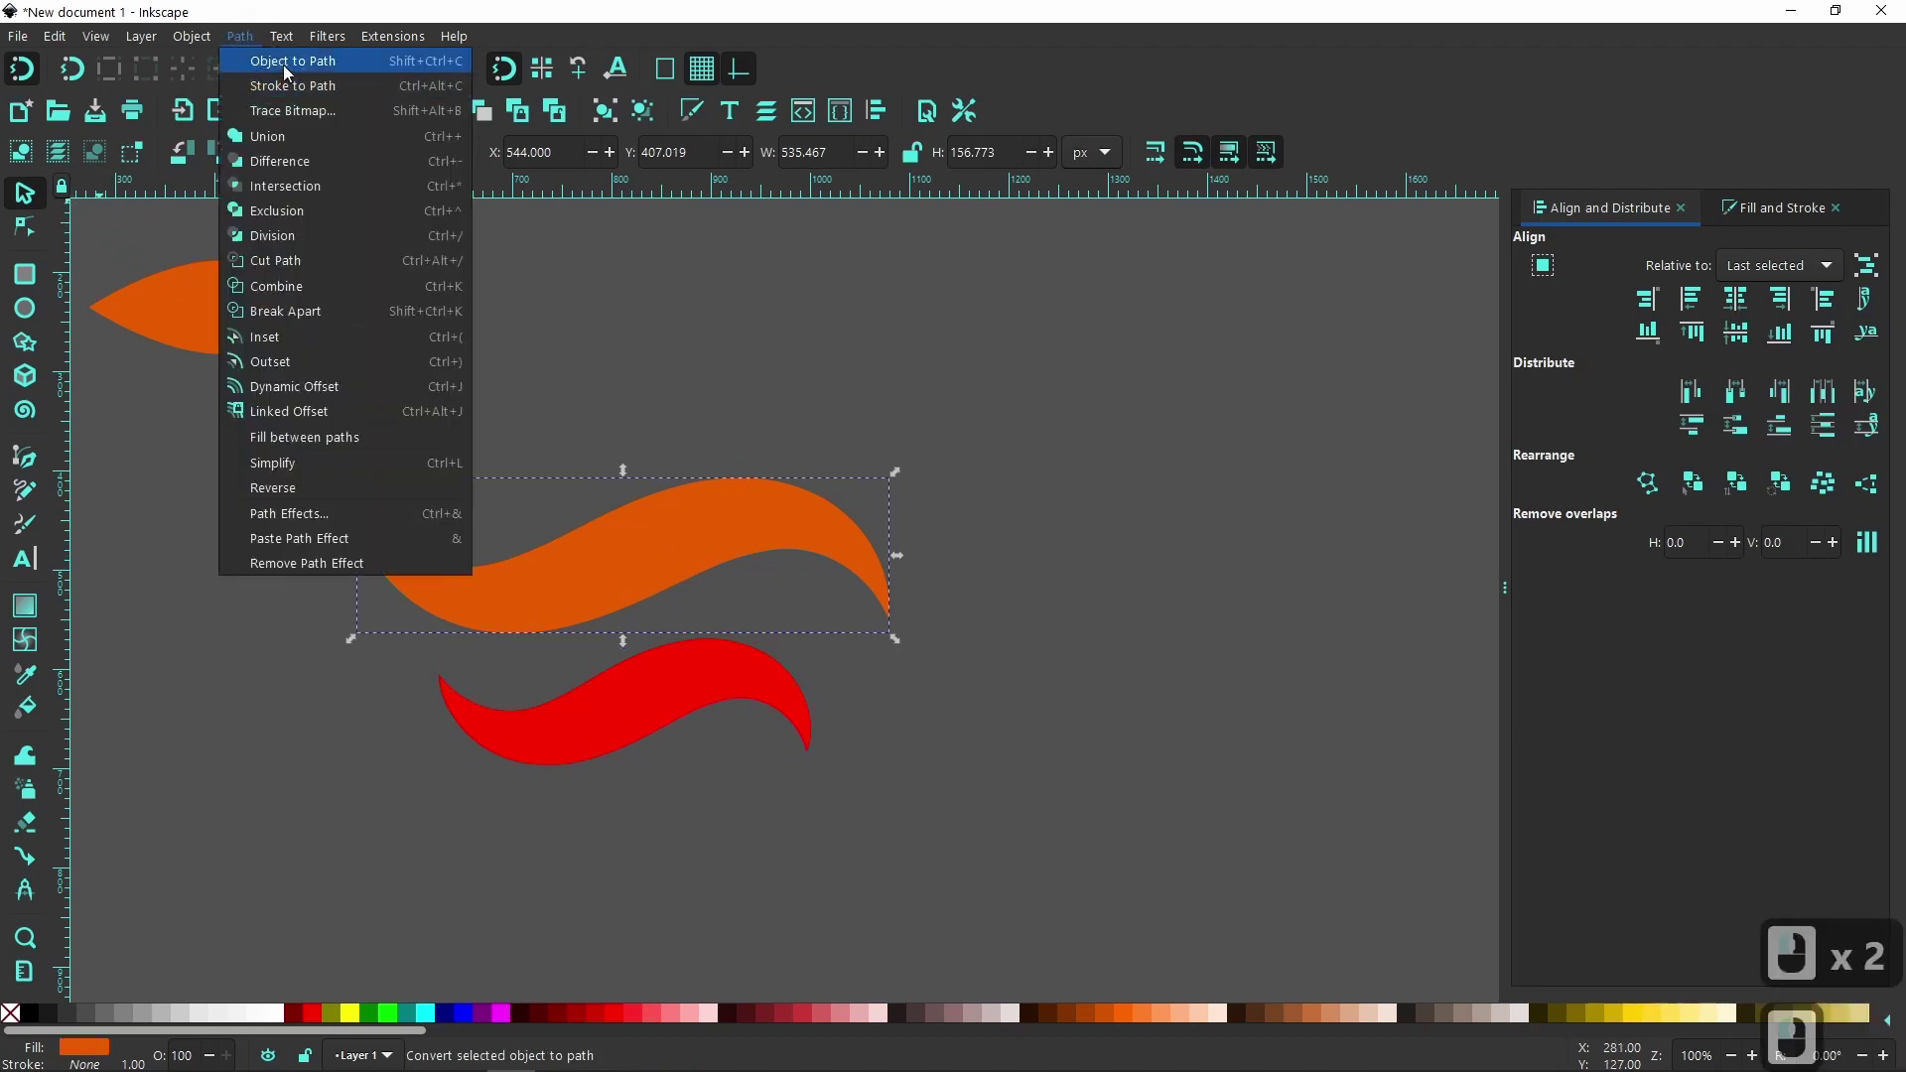
pyautogui.click(283, 64)
pyautogui.click(25, 228)
pyautogui.click(26, 194)
pyautogui.click(1117, 794)
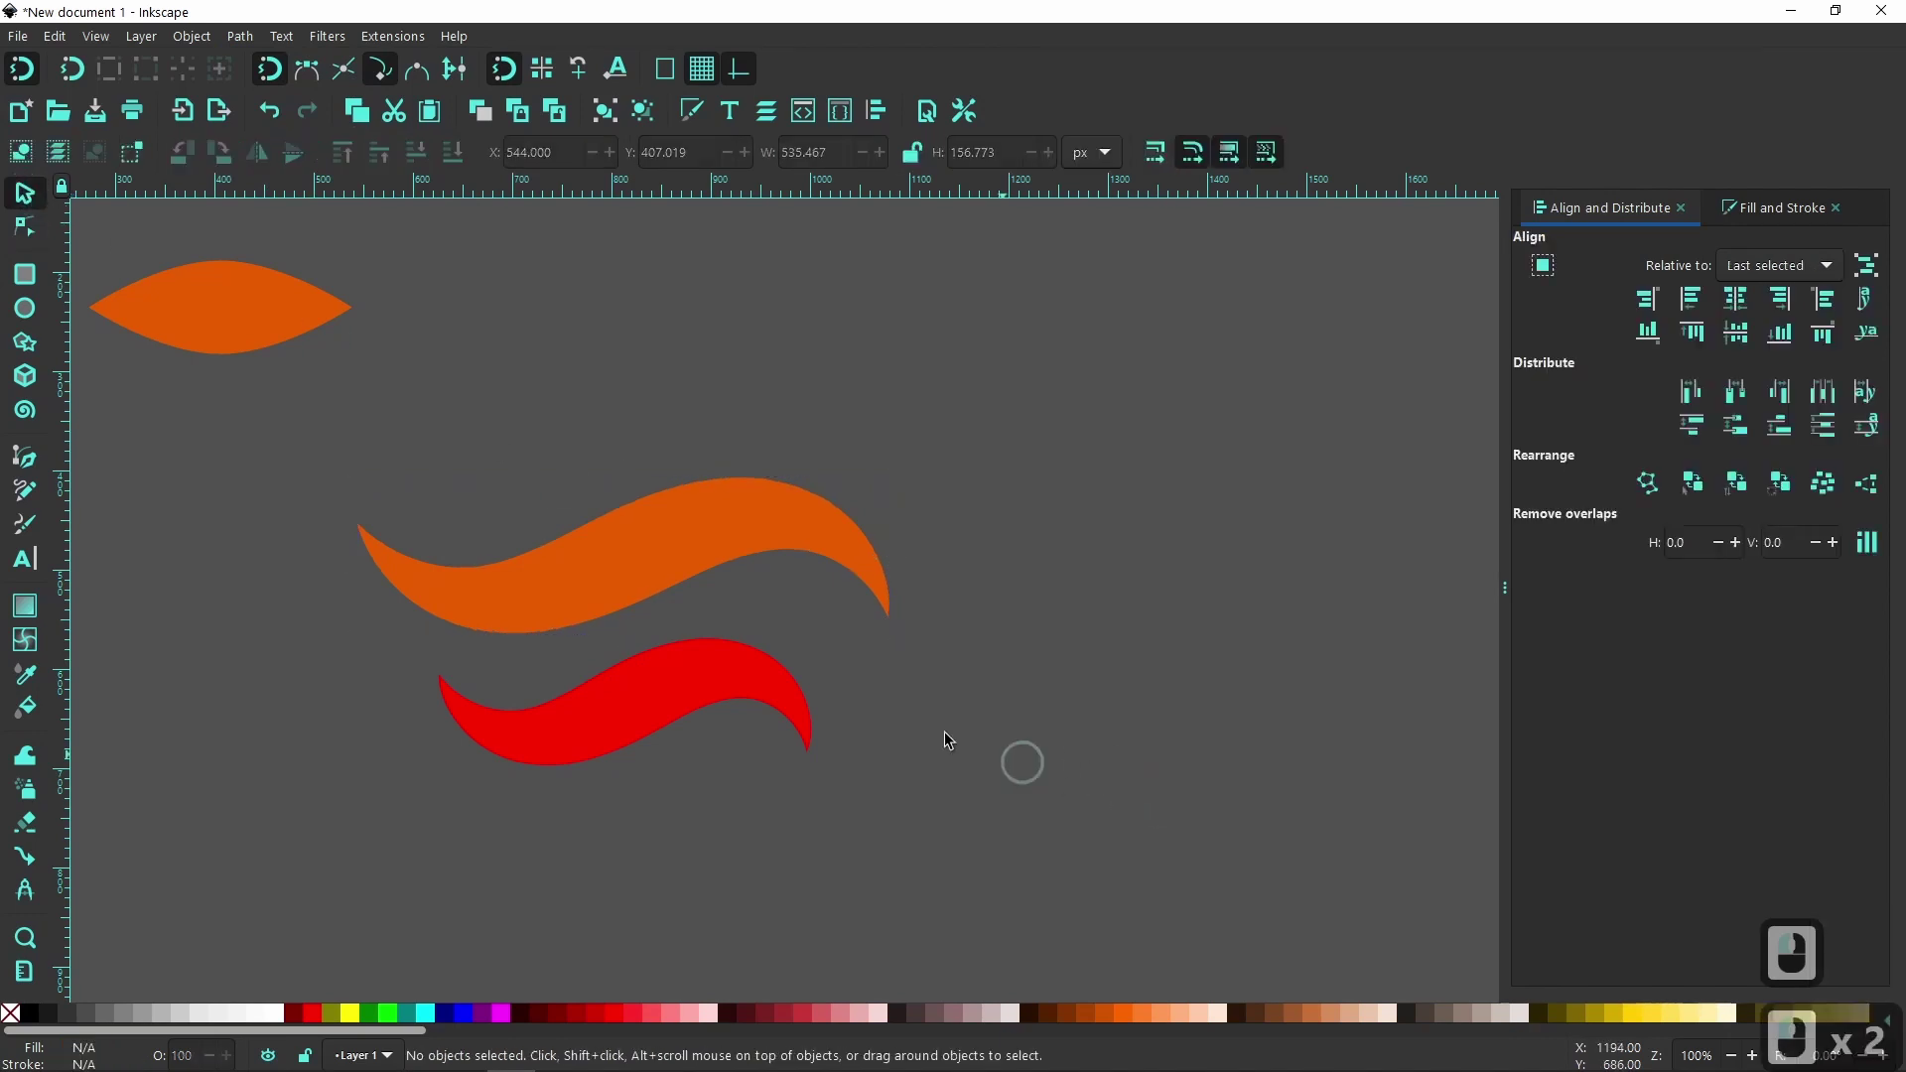
# - Rotate both S-shapes together clockwise until they stand nearly upright, spanning about 341 × 540 px
pyautogui.click(621, 524)
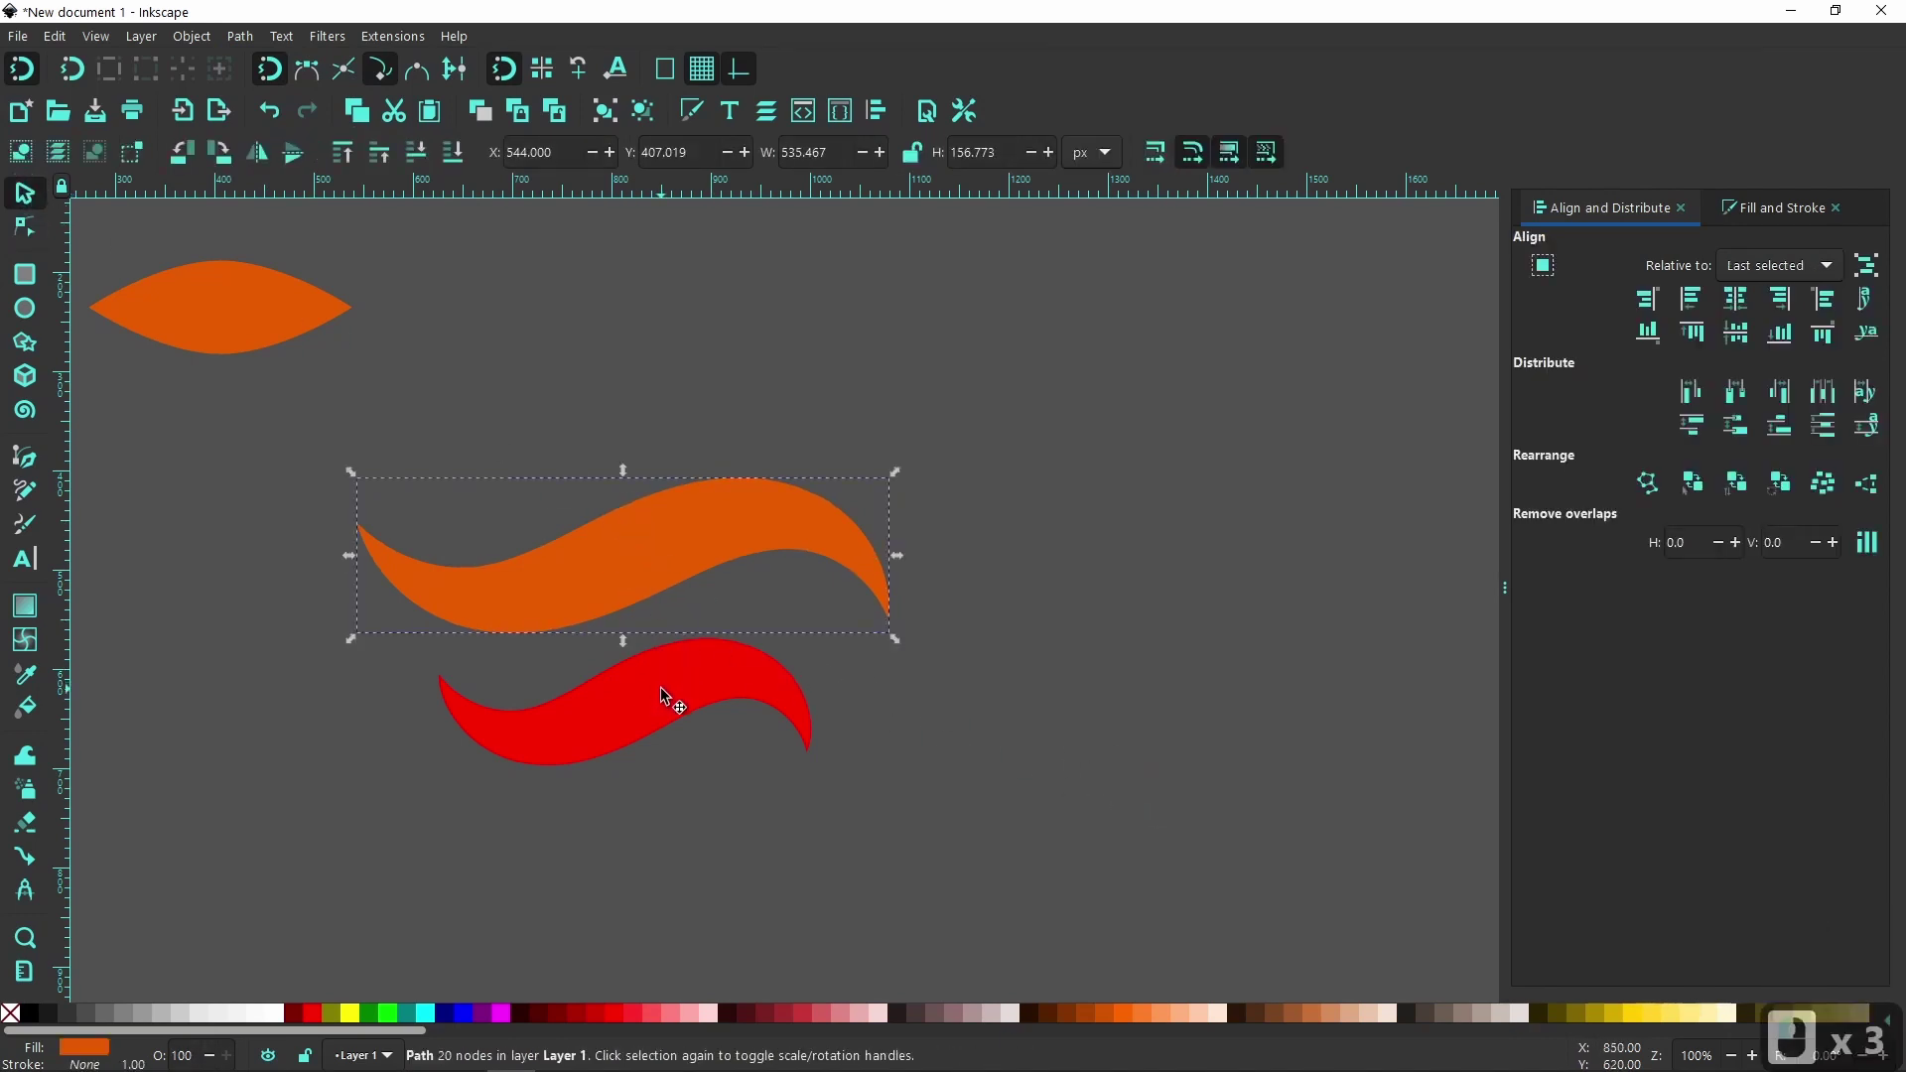
pyautogui.keyDown('shift'); pyautogui.click(665, 695); pyautogui.keyUp('shift')
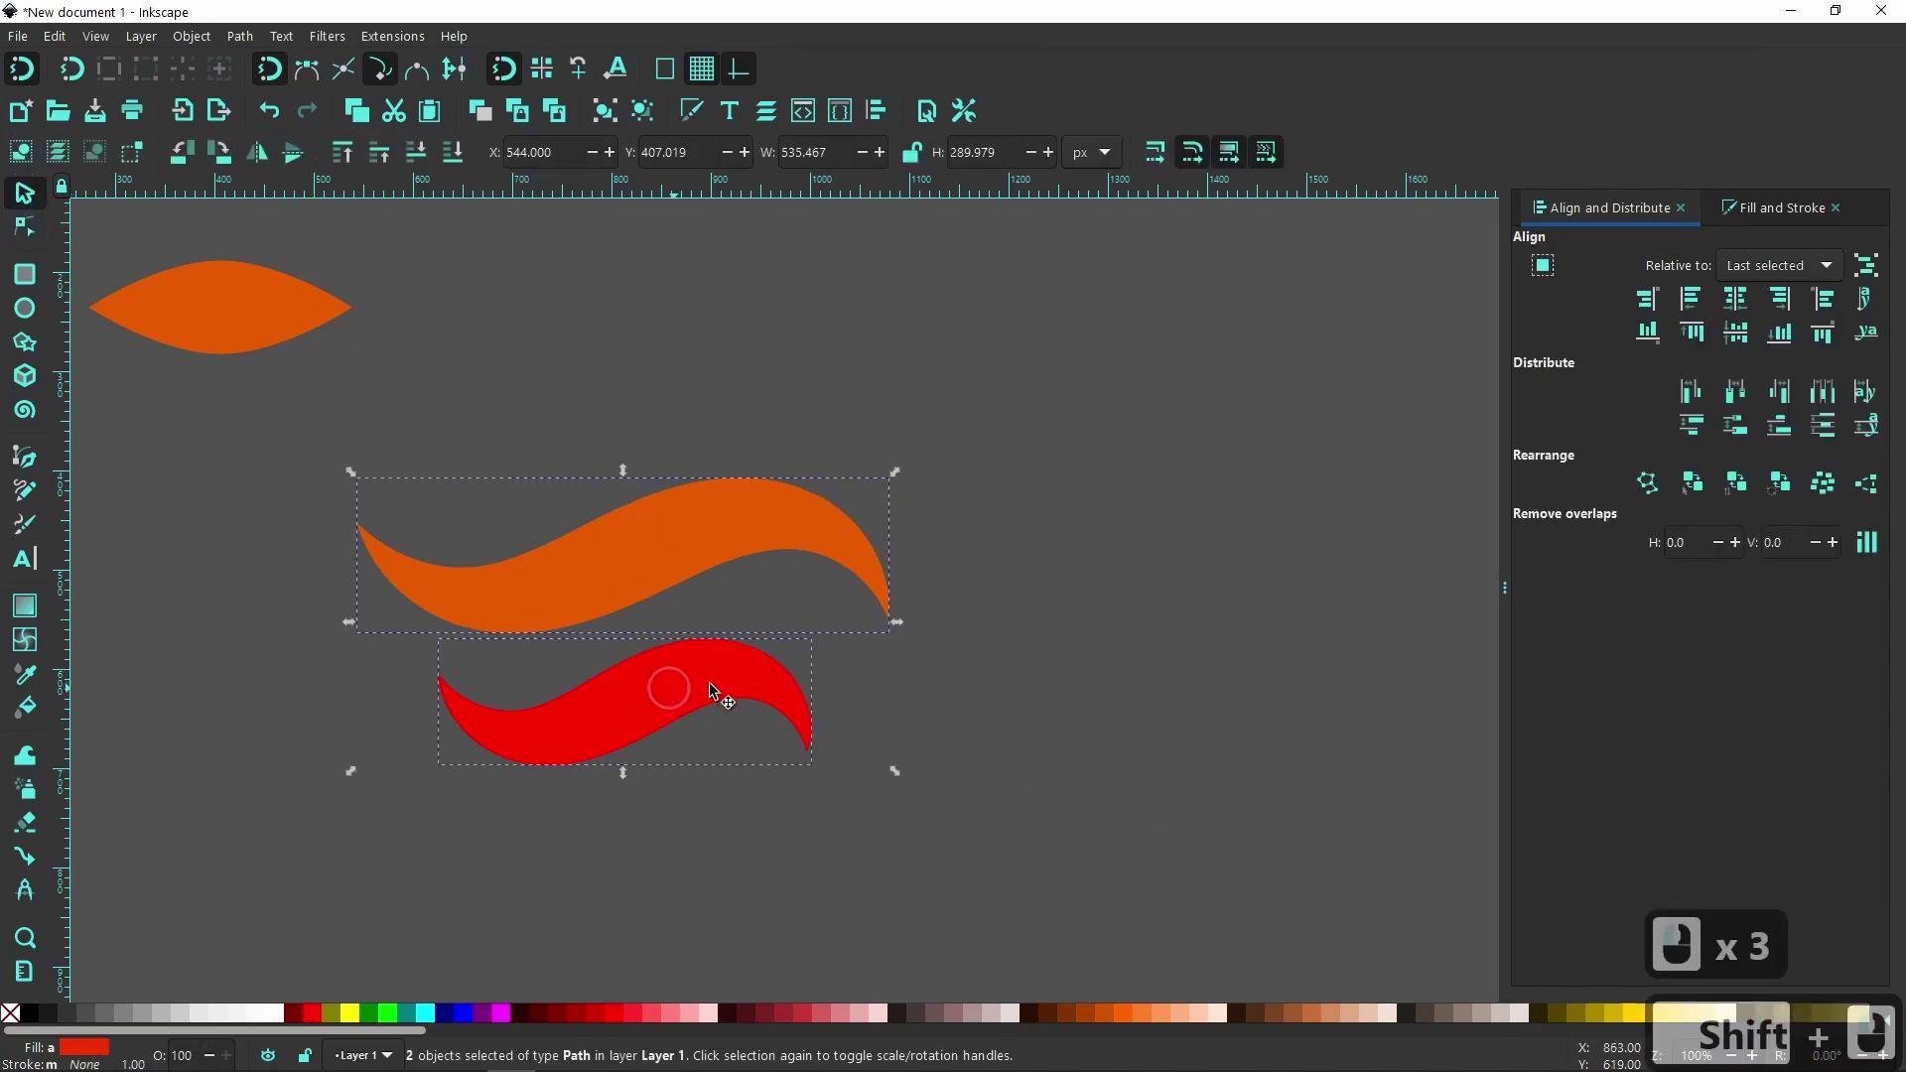
pyautogui.click(779, 536)
pyautogui.moveTo(898, 481); pyautogui.dragTo(735, 749)
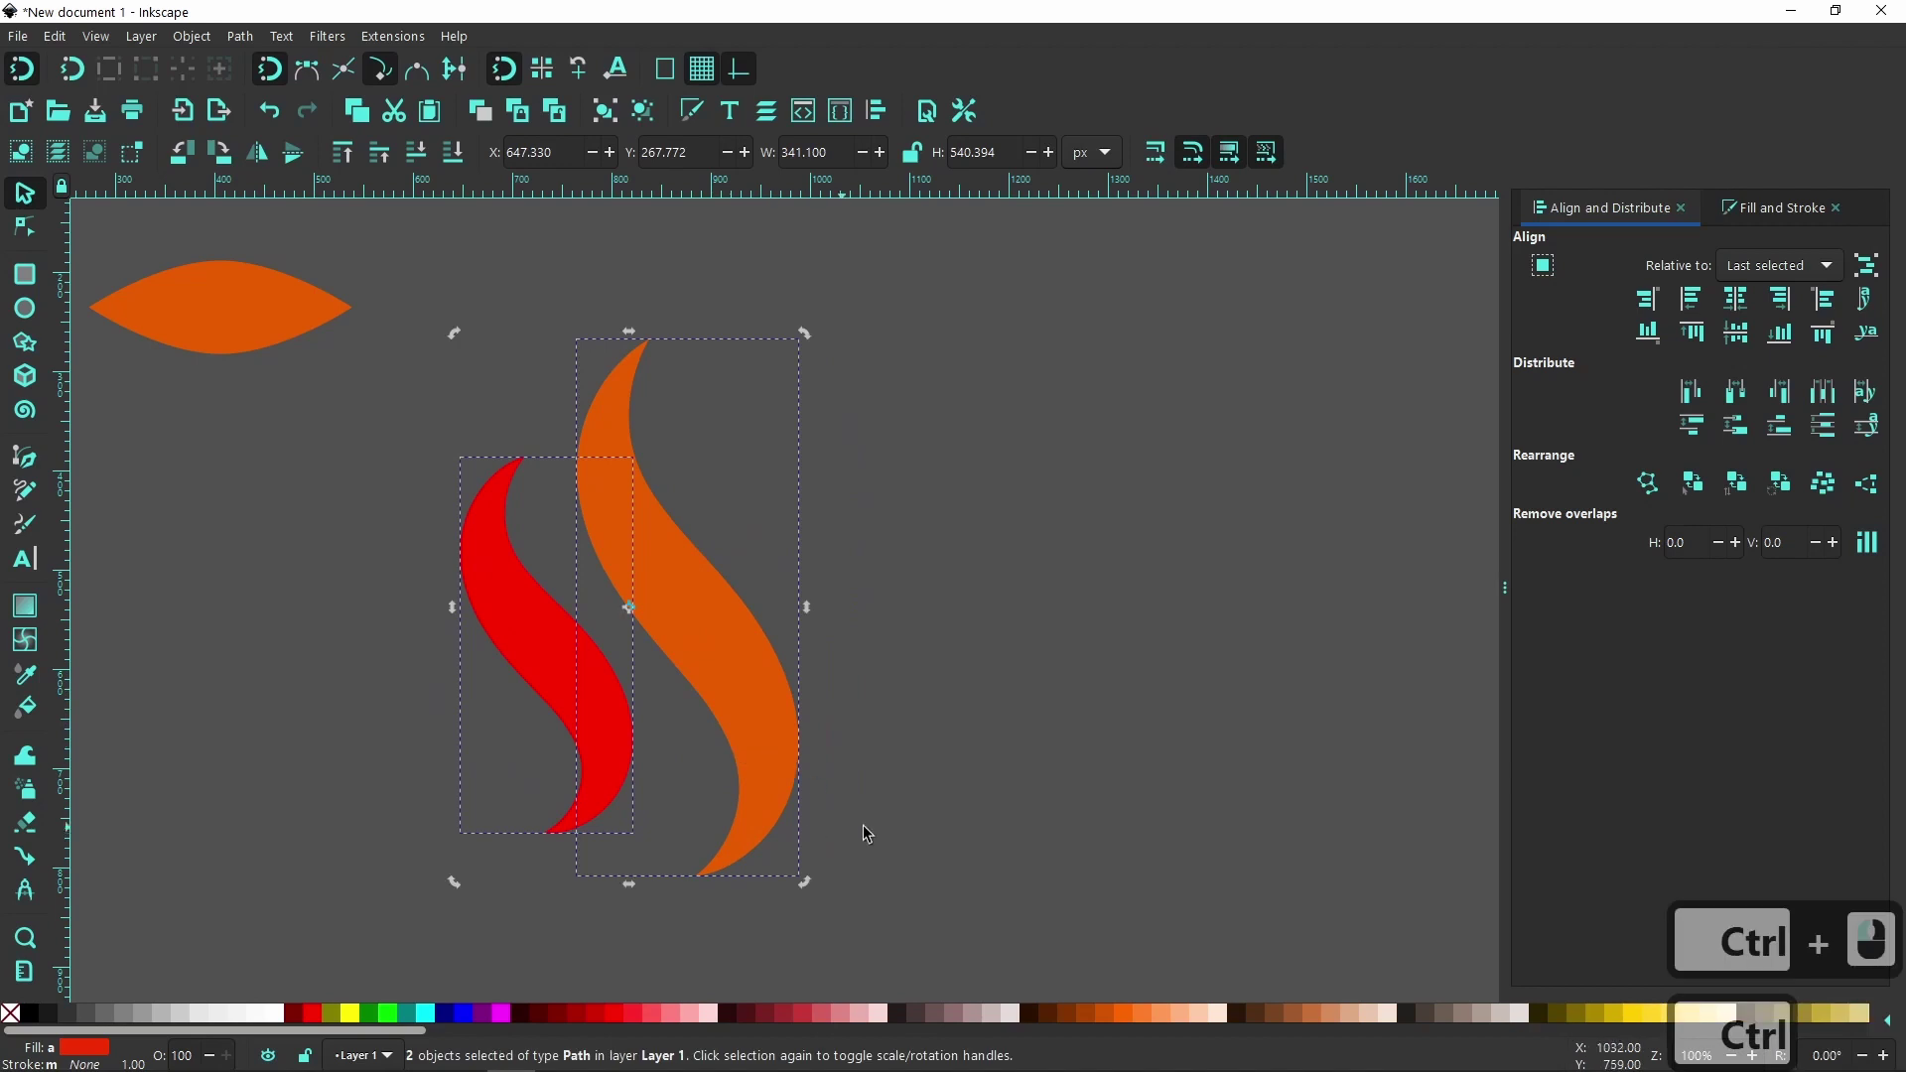
pyautogui.click(943, 809)
# - Mirror the red S-shape horizontally and move it leftward to about X 605 px
pyautogui.keyDown('ctrl'); pyautogui.click(561, 647); pyautogui.keyUp('ctrl')
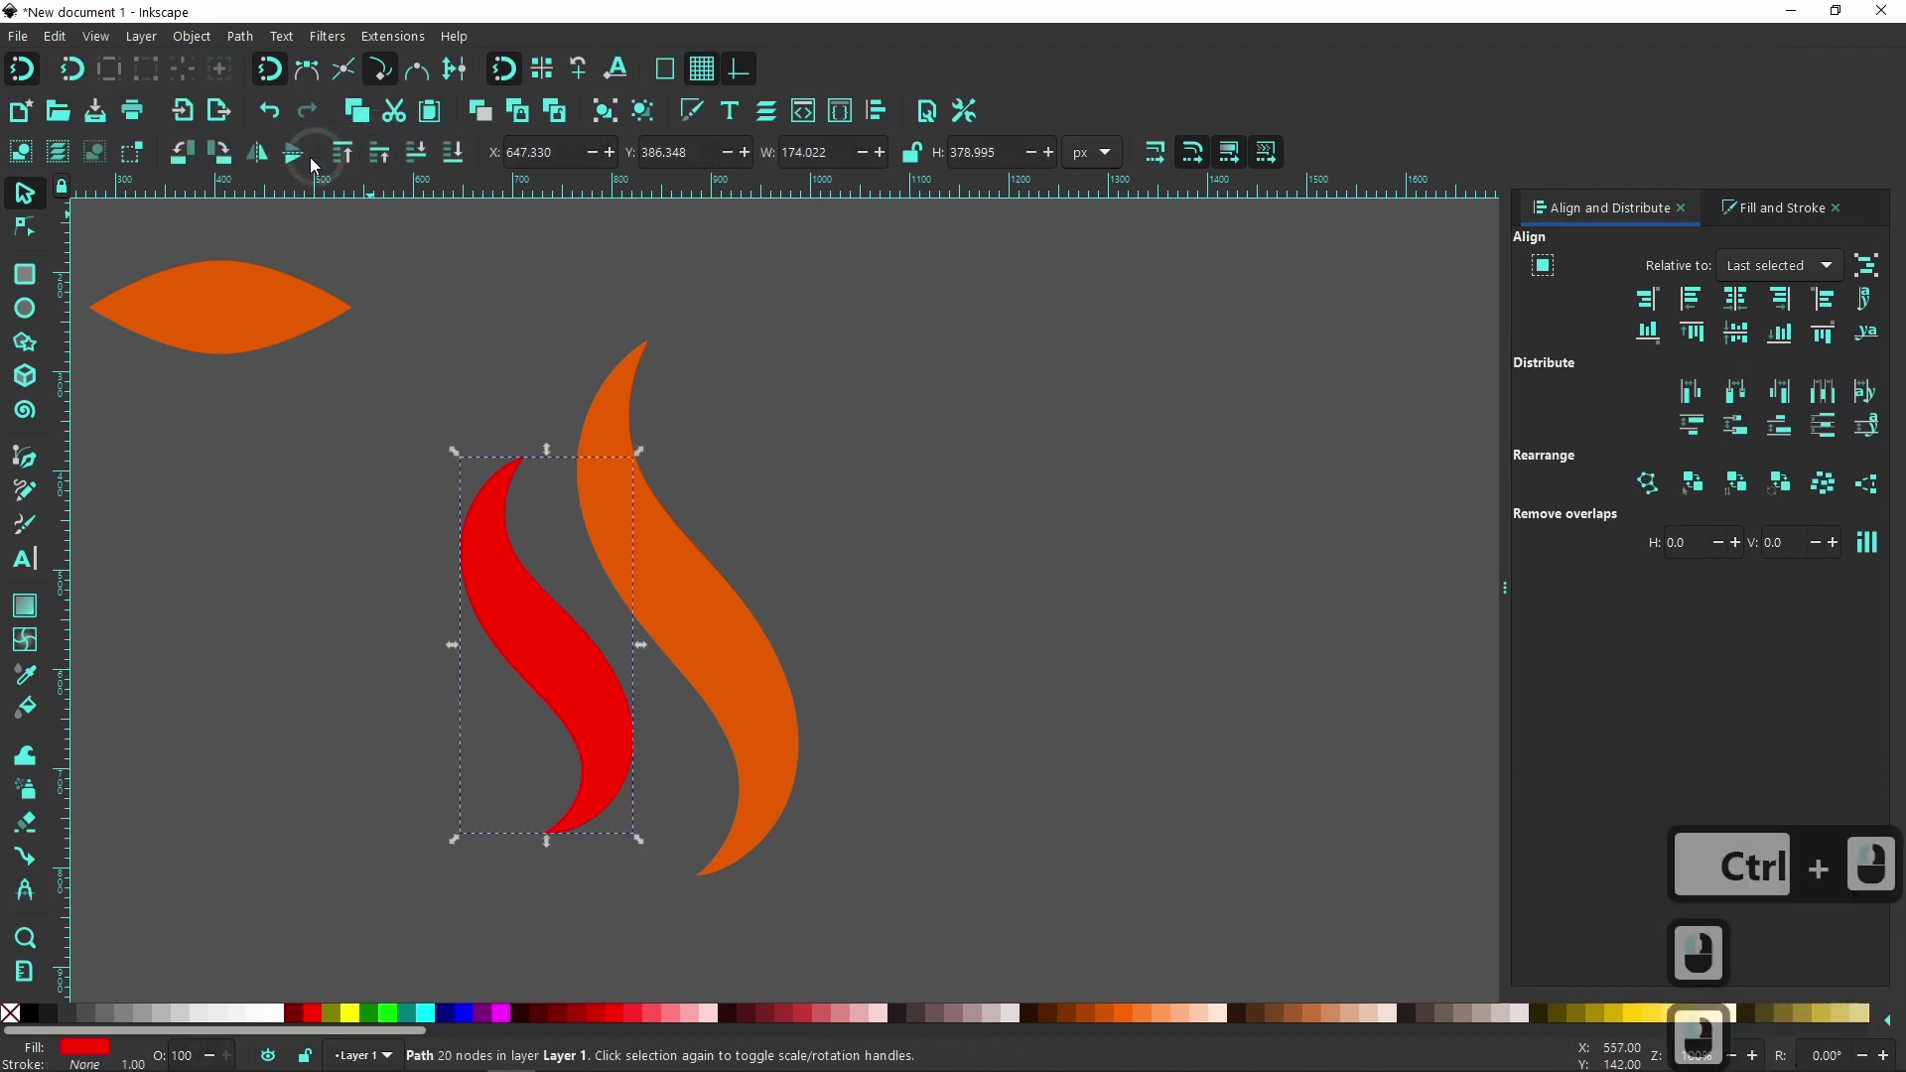
pyautogui.click(256, 152)
pyautogui.moveTo(529, 665); pyautogui.dragTo(487, 677)
# - Align the bottom edges of the red and orange shapes, and shift the red one horizontally to about X 621 px
pyautogui.keyDown('shift'); pyautogui.click(699, 623); pyautogui.keyUp('shift')
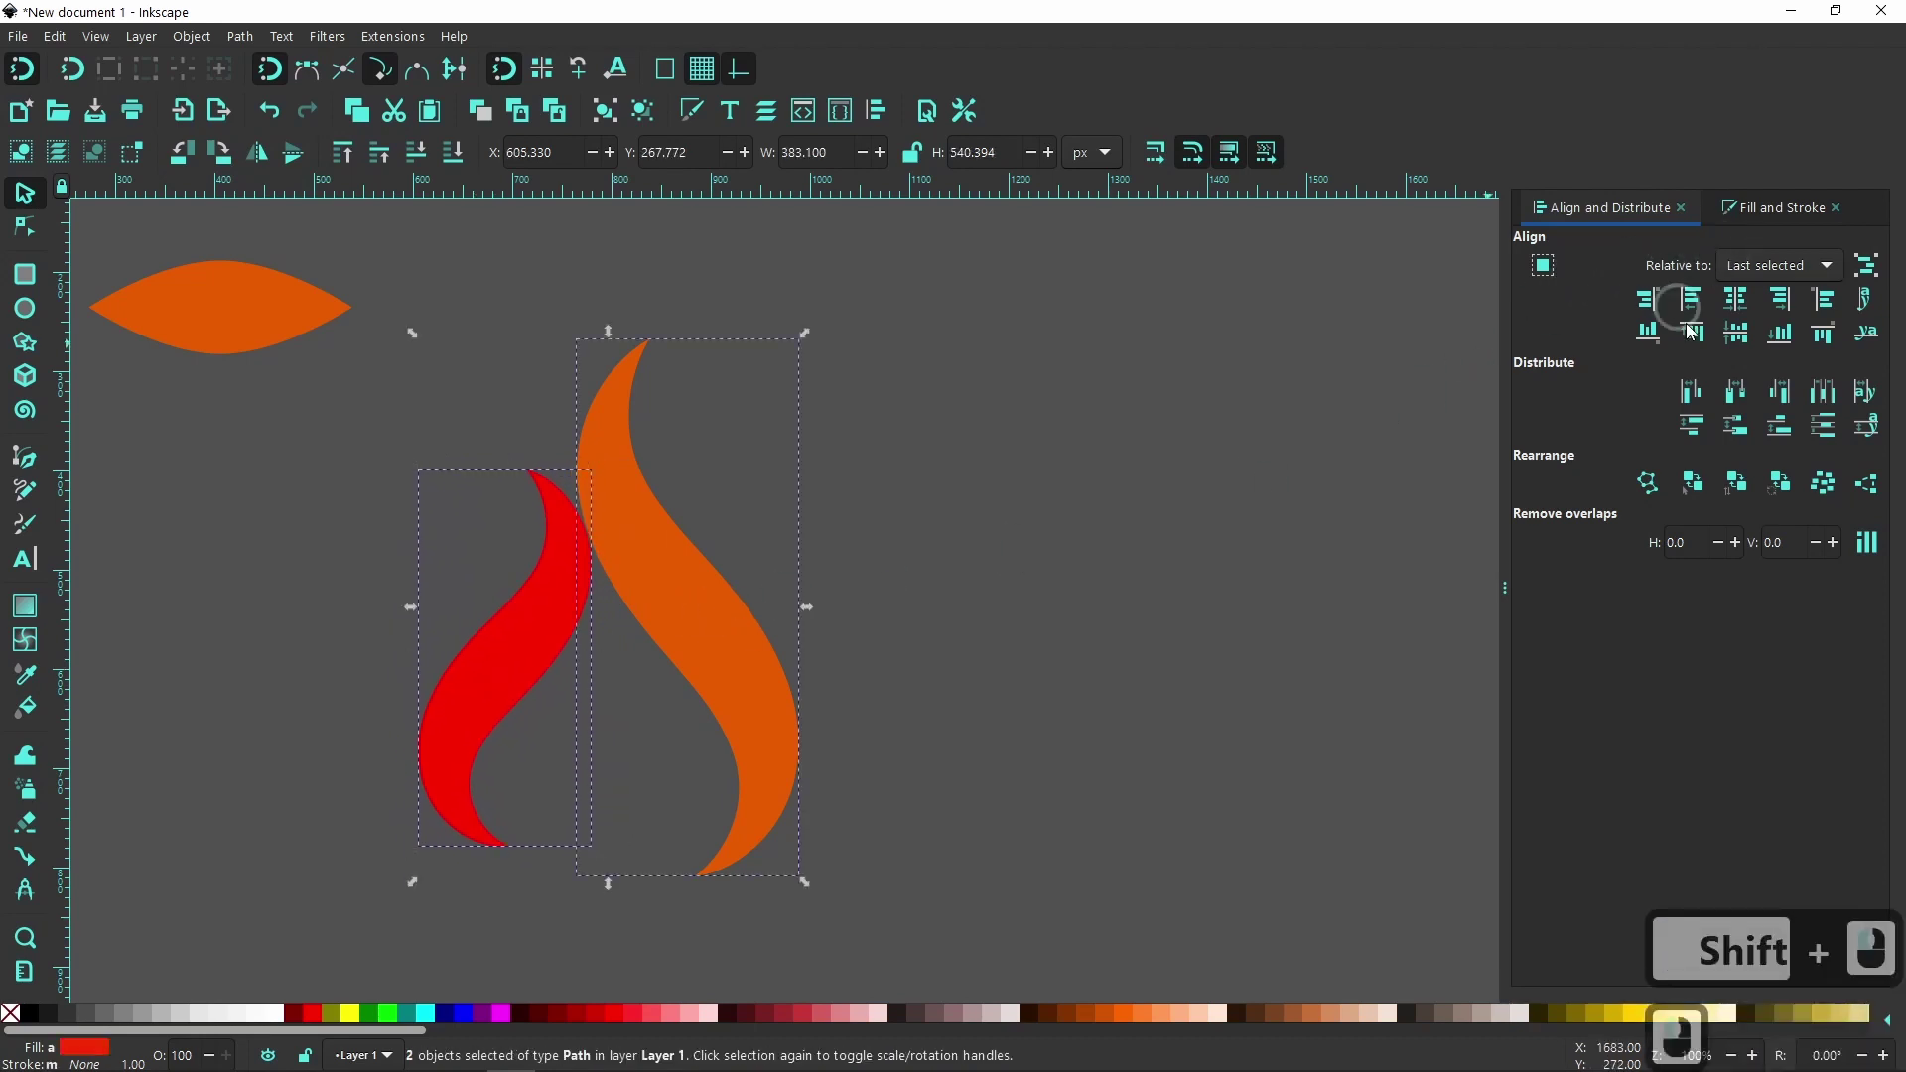
pyautogui.click(1779, 334)
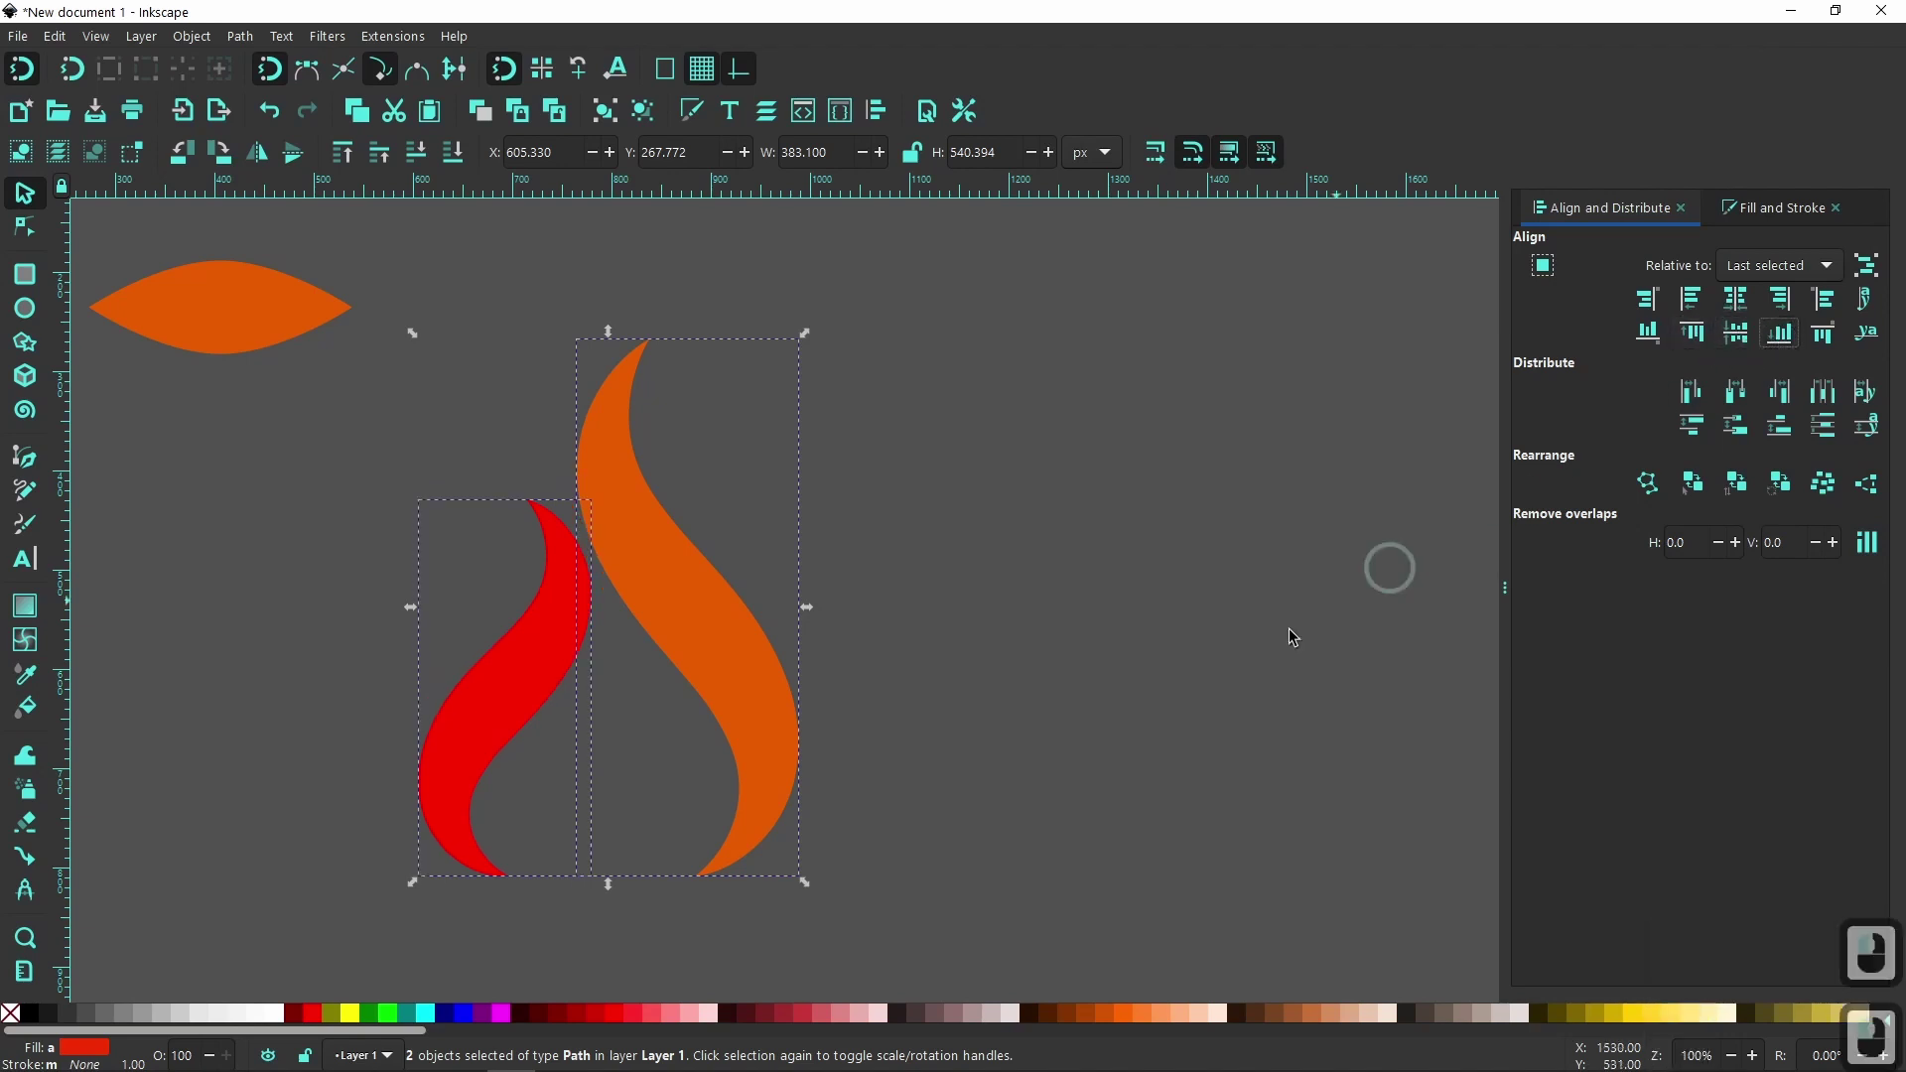
pyautogui.click(1088, 701)
pyautogui.click(493, 709)
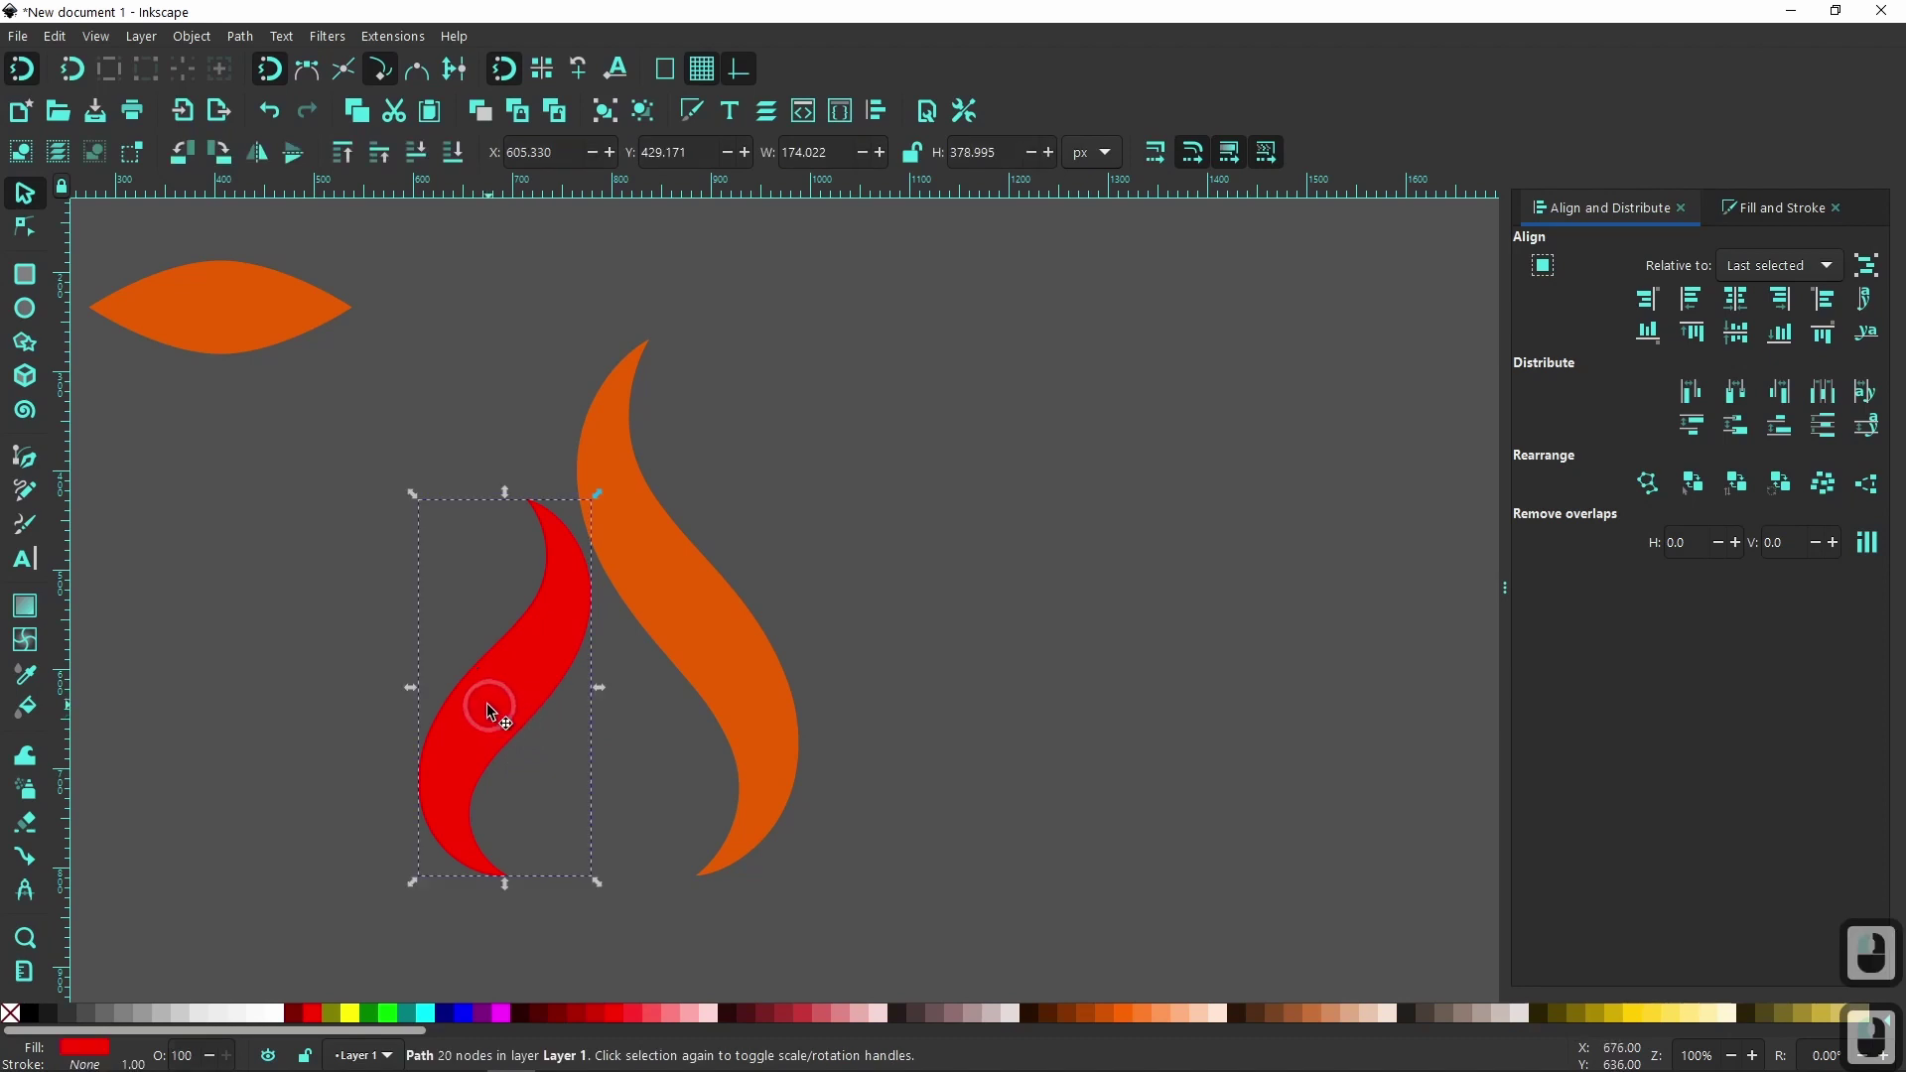
pyautogui.moveTo(490, 704); pyautogui.dragTo(510, 702)
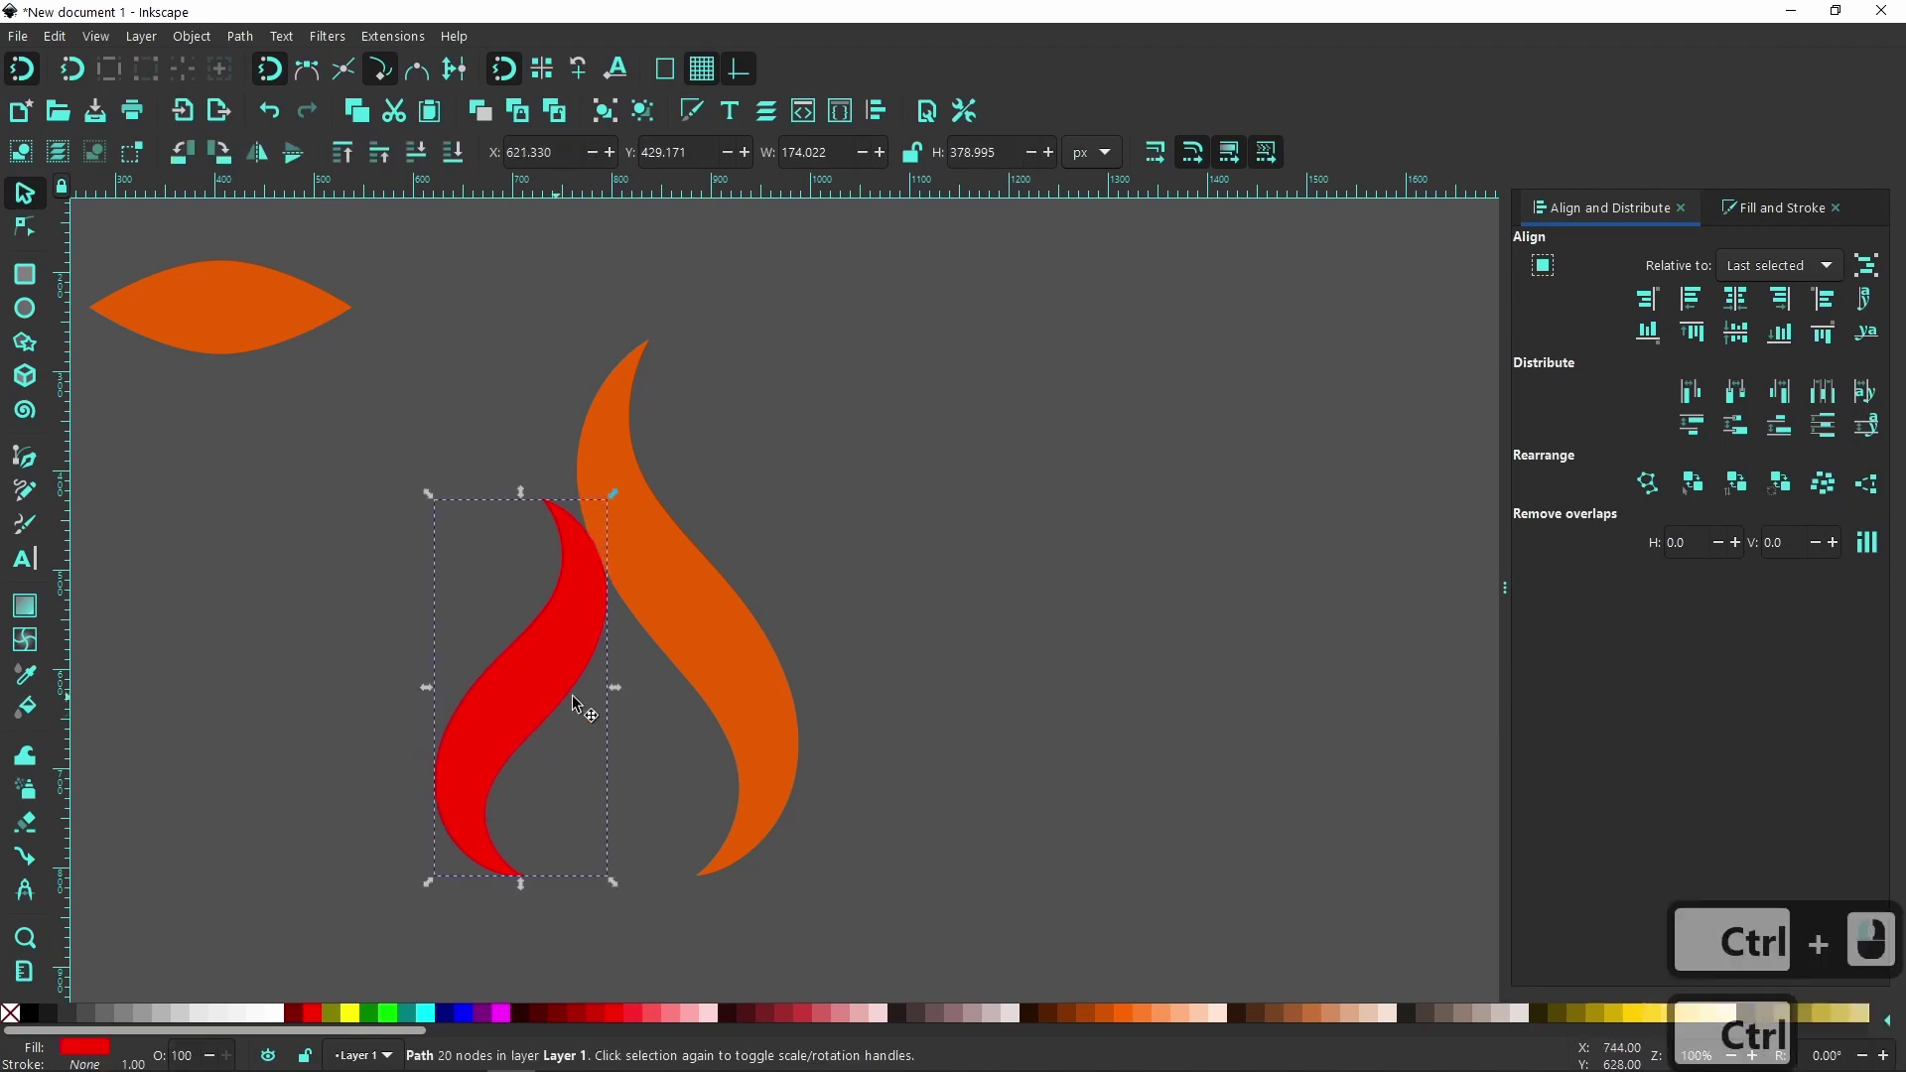
# - Duplicate the orange flame shape and scale the copy around its centre to about 128 × 310 px
pyautogui.keyDown('ctrl'); pyautogui.click(675, 636); pyautogui.keyUp('ctrl')
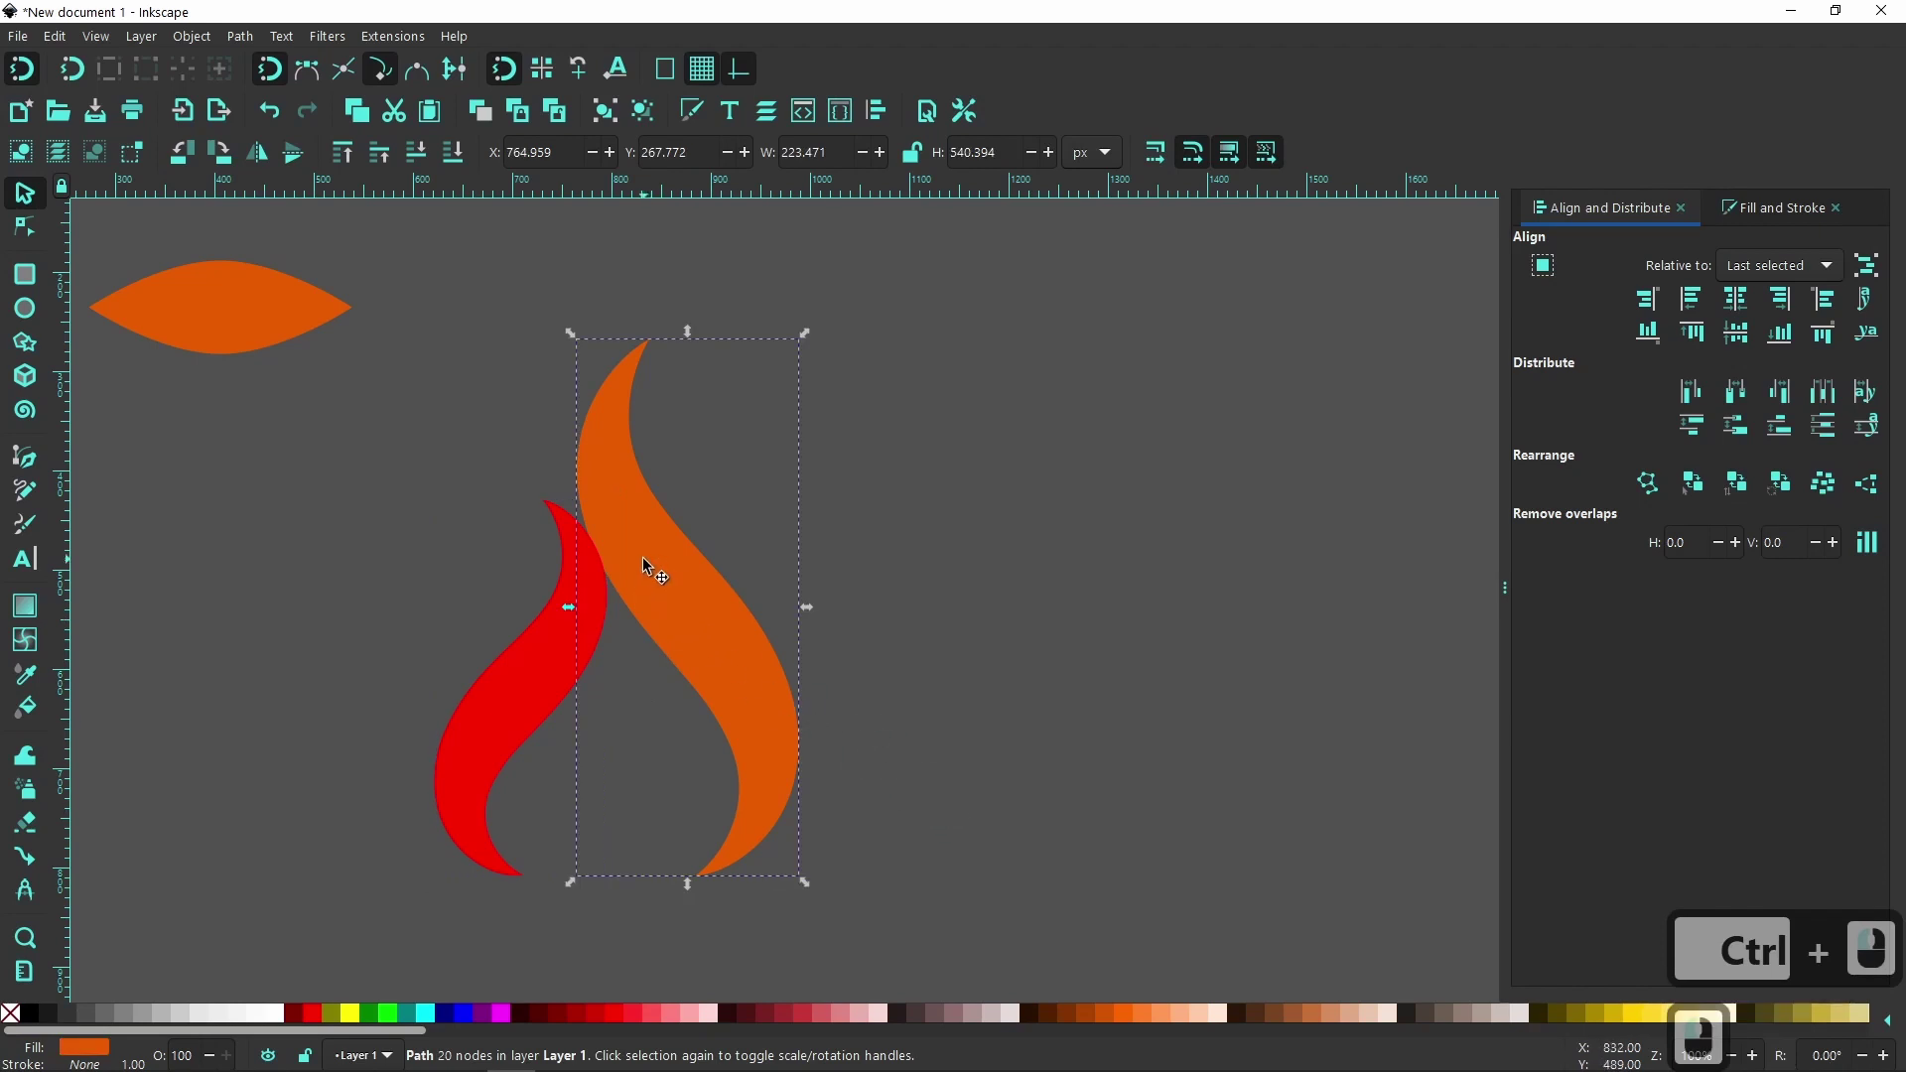
pyautogui.rightClick(674, 597)
pyautogui.click(720, 148)
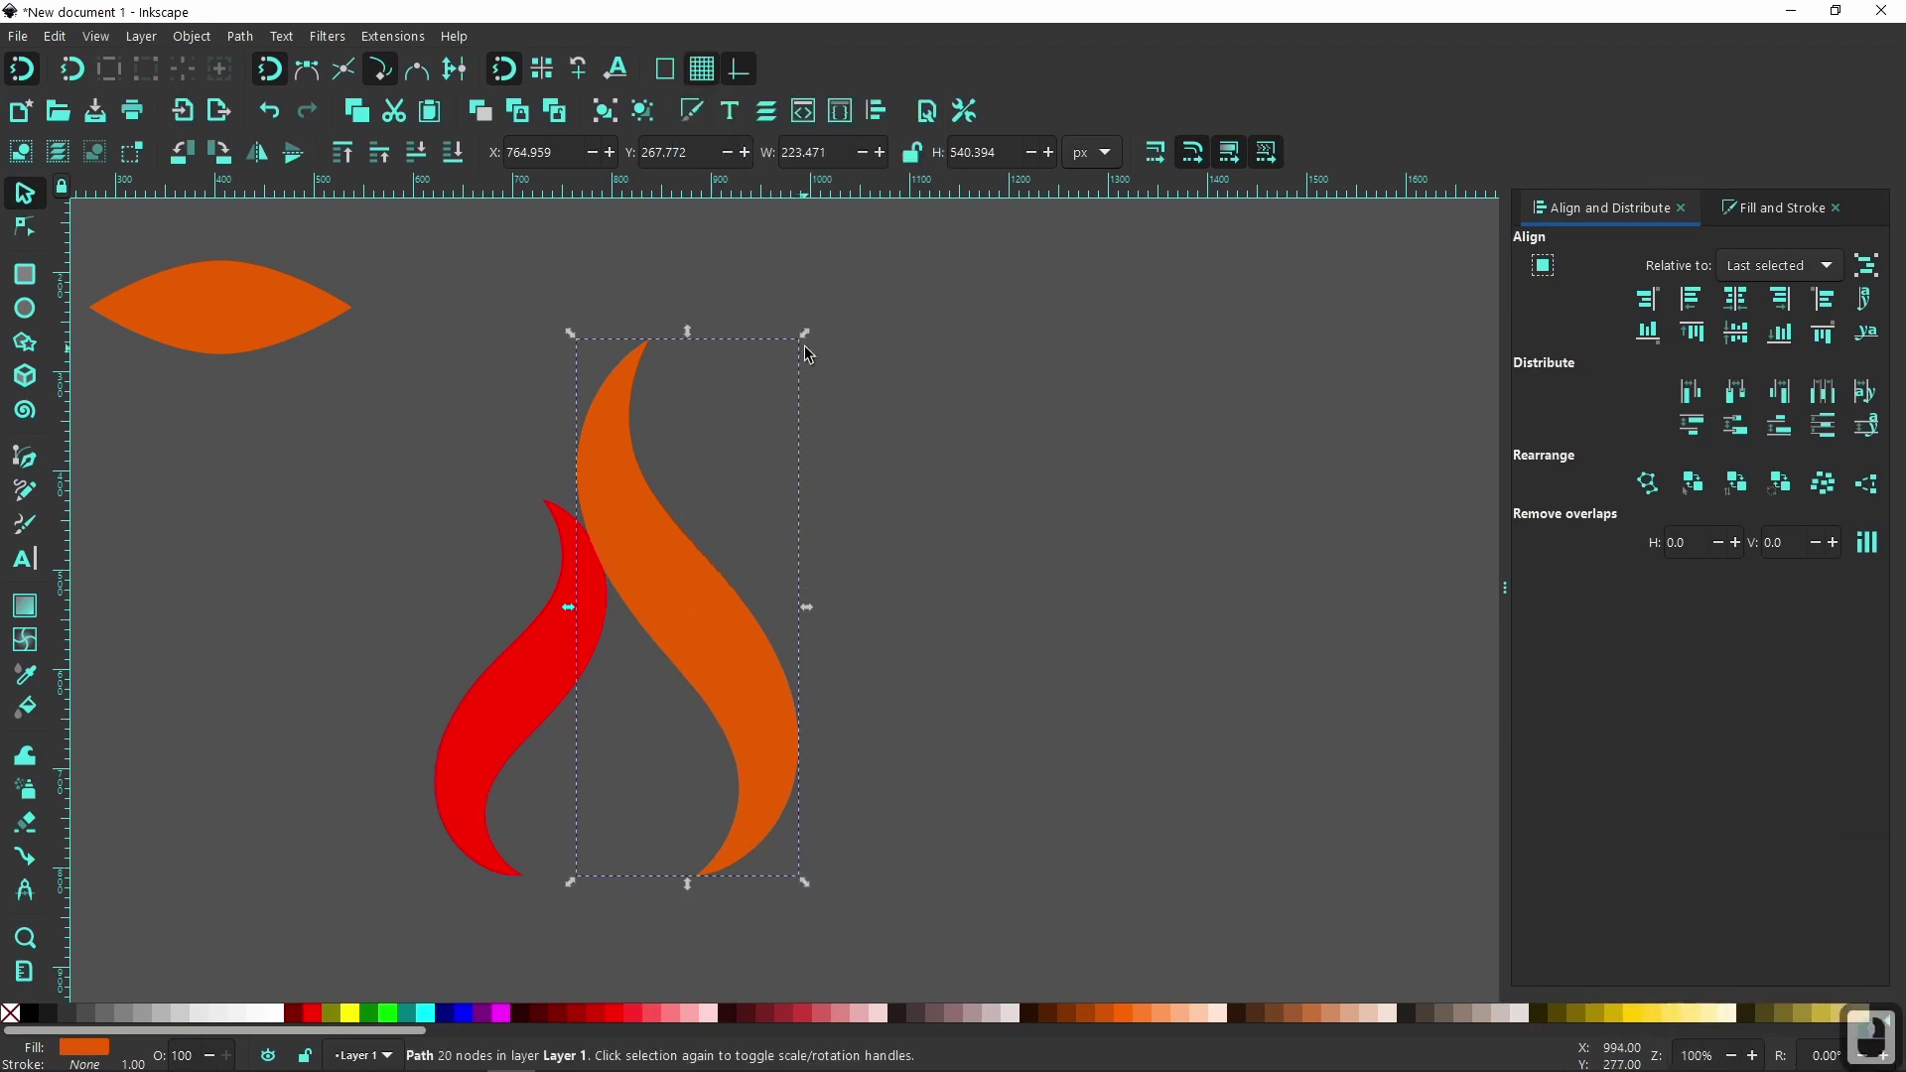
pyautogui.moveTo(809, 345); pyautogui.dragTo(796, 368)
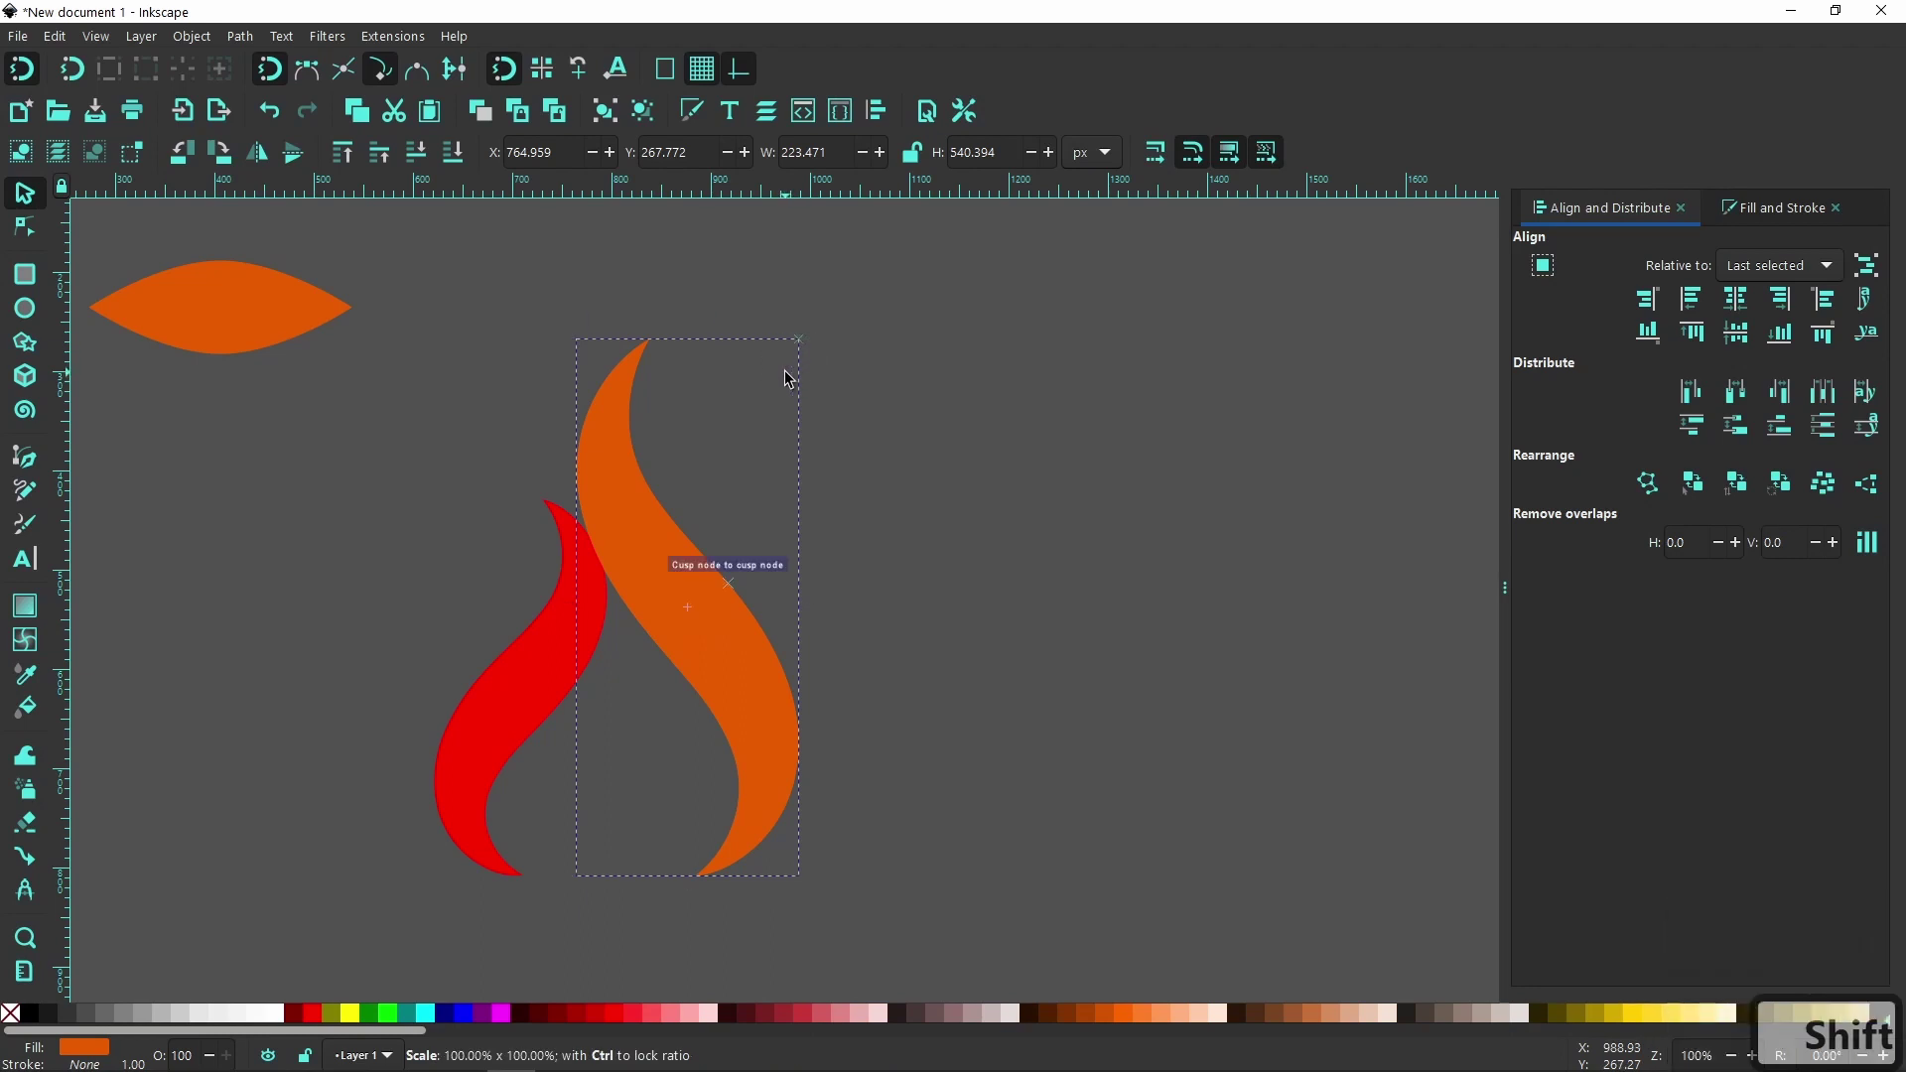
pyautogui.moveTo(763, 390); pyautogui.dragTo(813, 390)
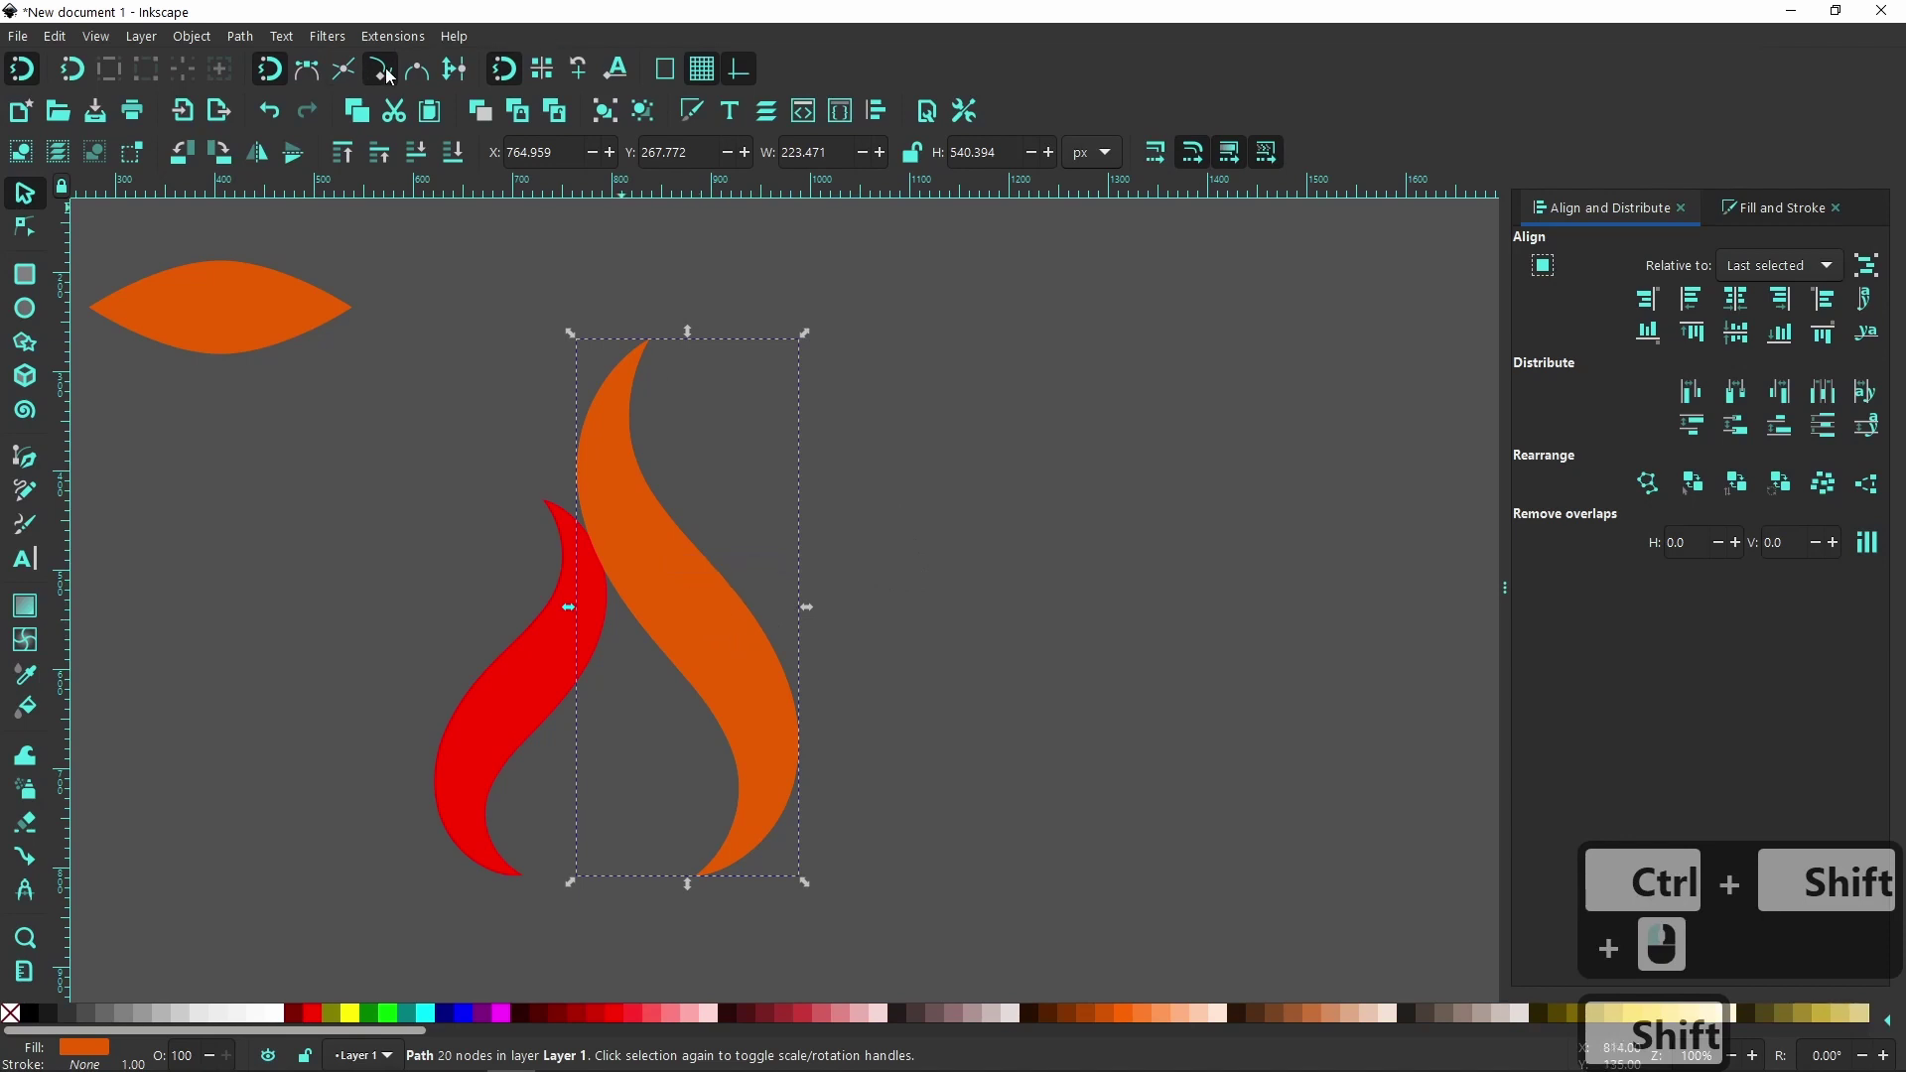
pyautogui.moveTo(809, 331); pyautogui.dragTo(758, 447)
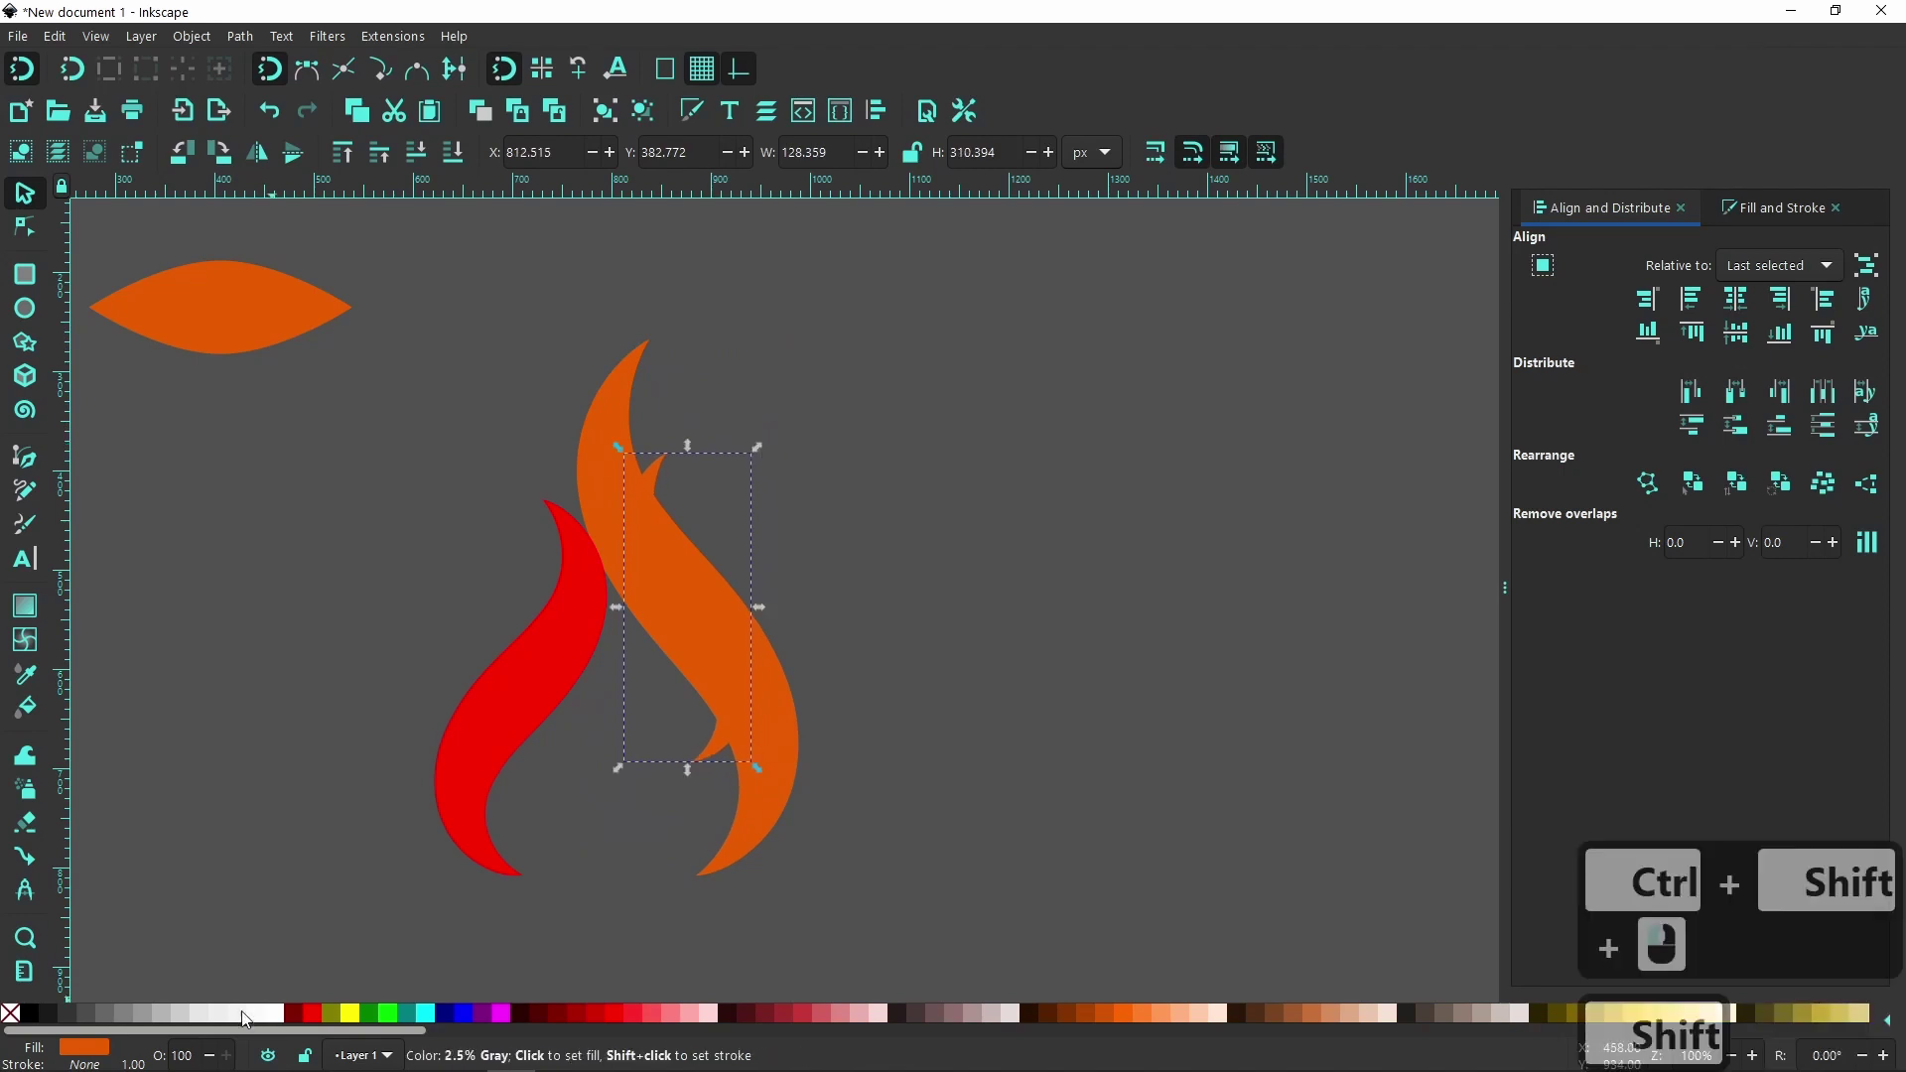
# - Fill the small inner copy with yellow and lower its opacity to about 53%
pyautogui.click(350, 1013)
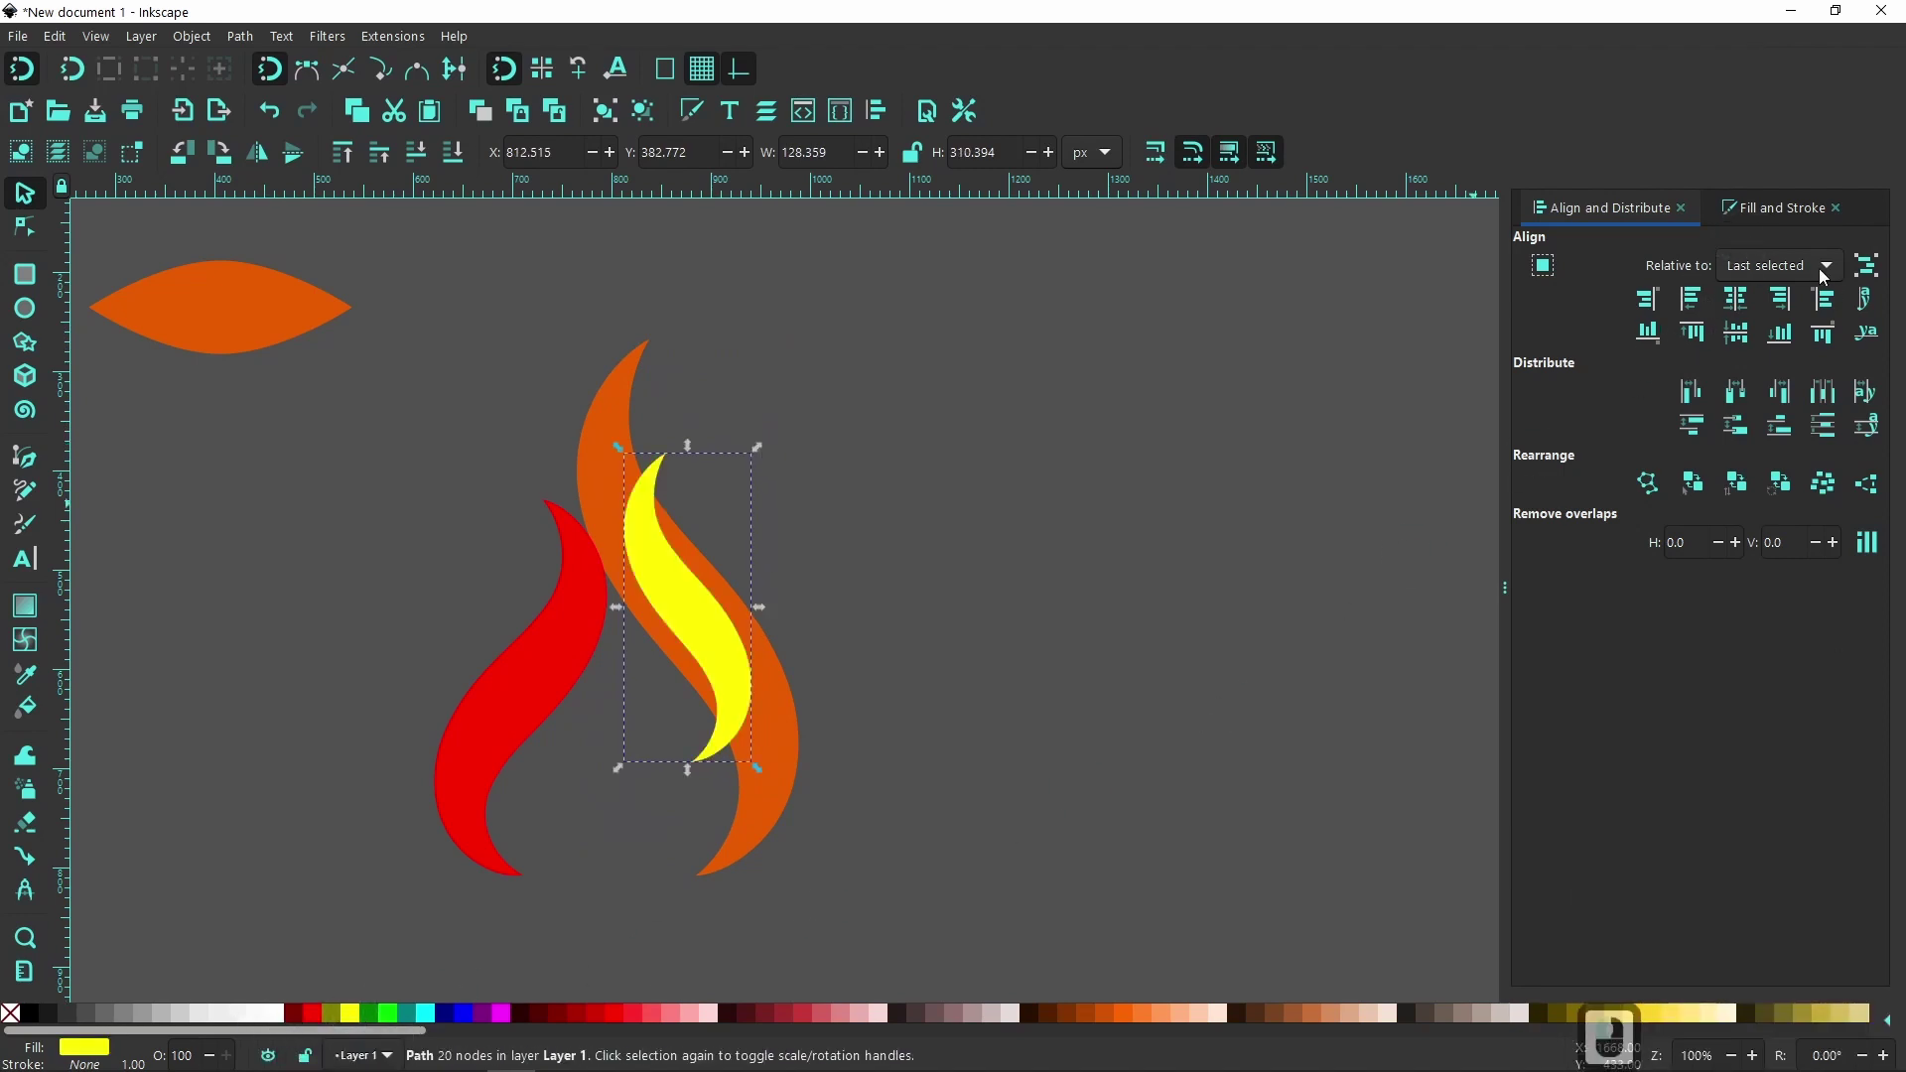
pyautogui.click(1772, 207)
pyautogui.click(1675, 968)
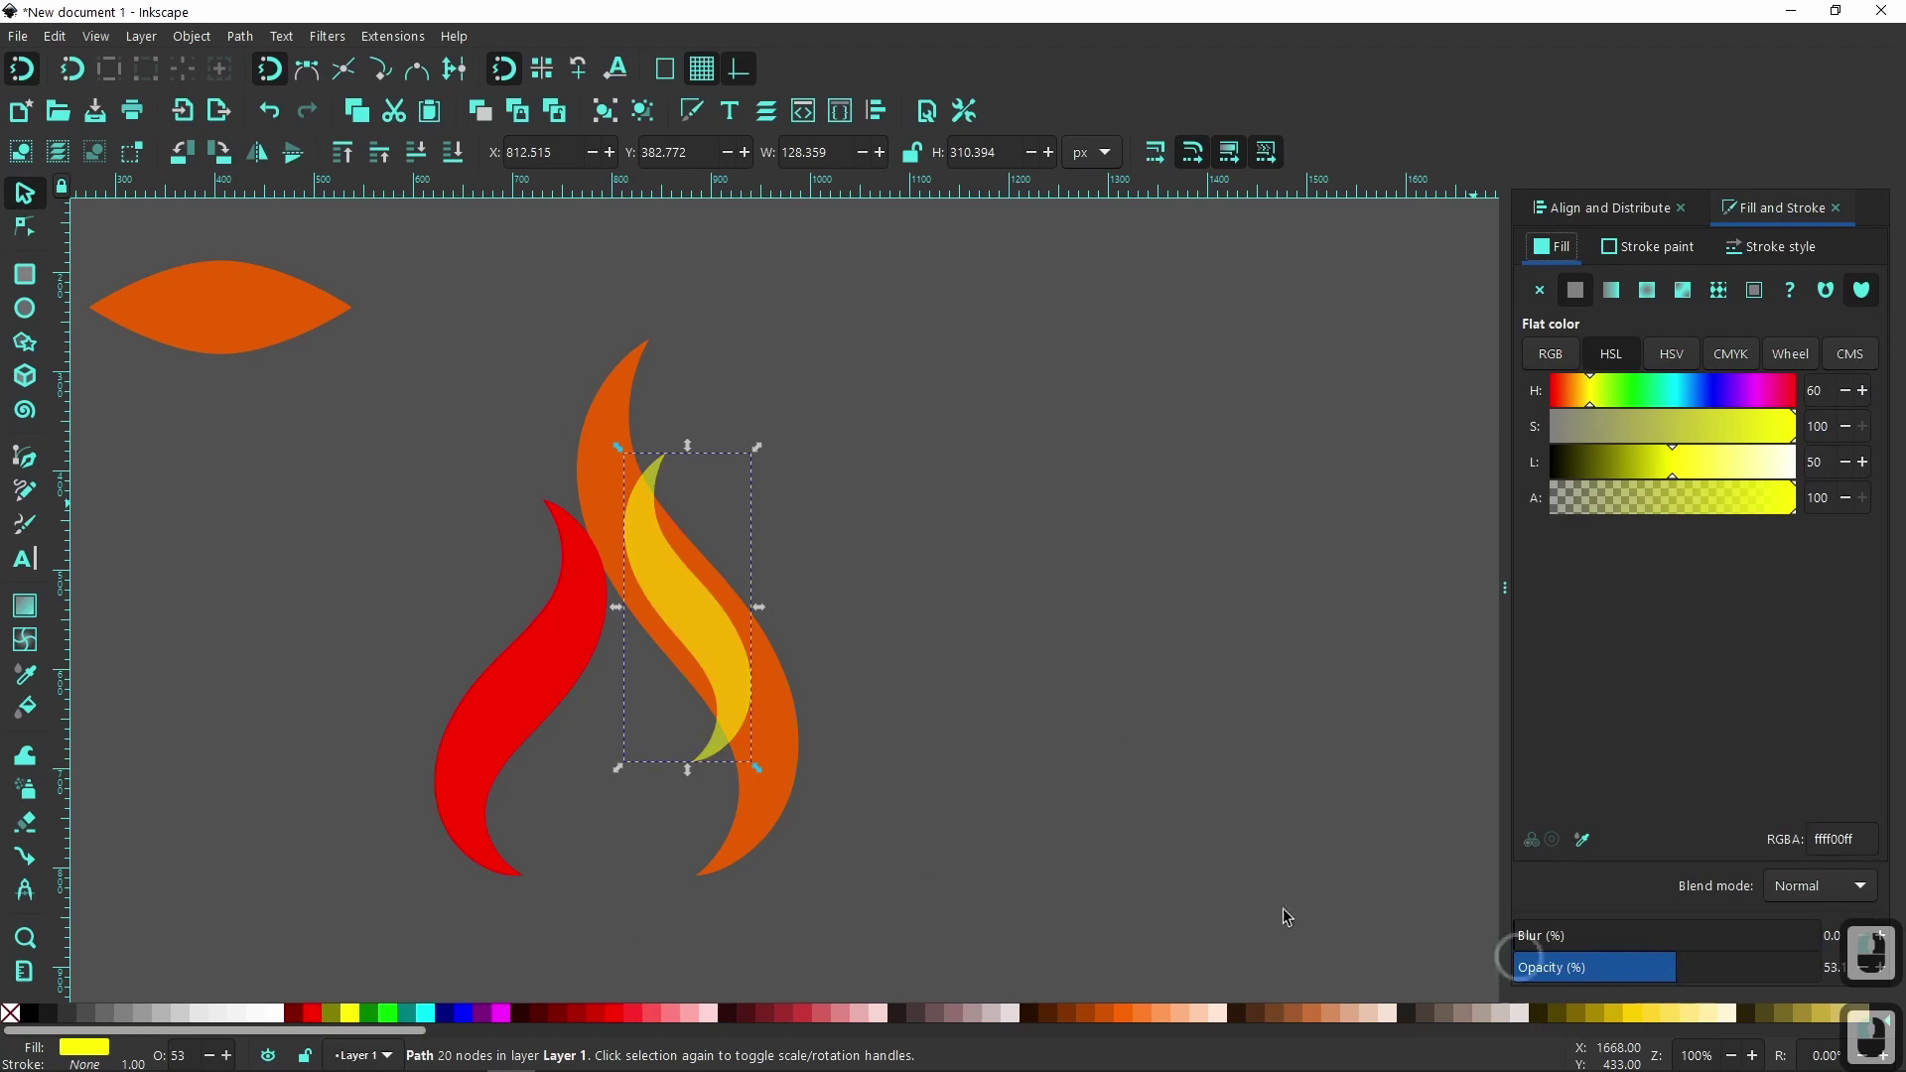
# - Move the small yellow shape to about X 786, Y 424 px and raise its opacity to 100%
pyautogui.moveTo(679, 599); pyautogui.dragTo(653, 640)
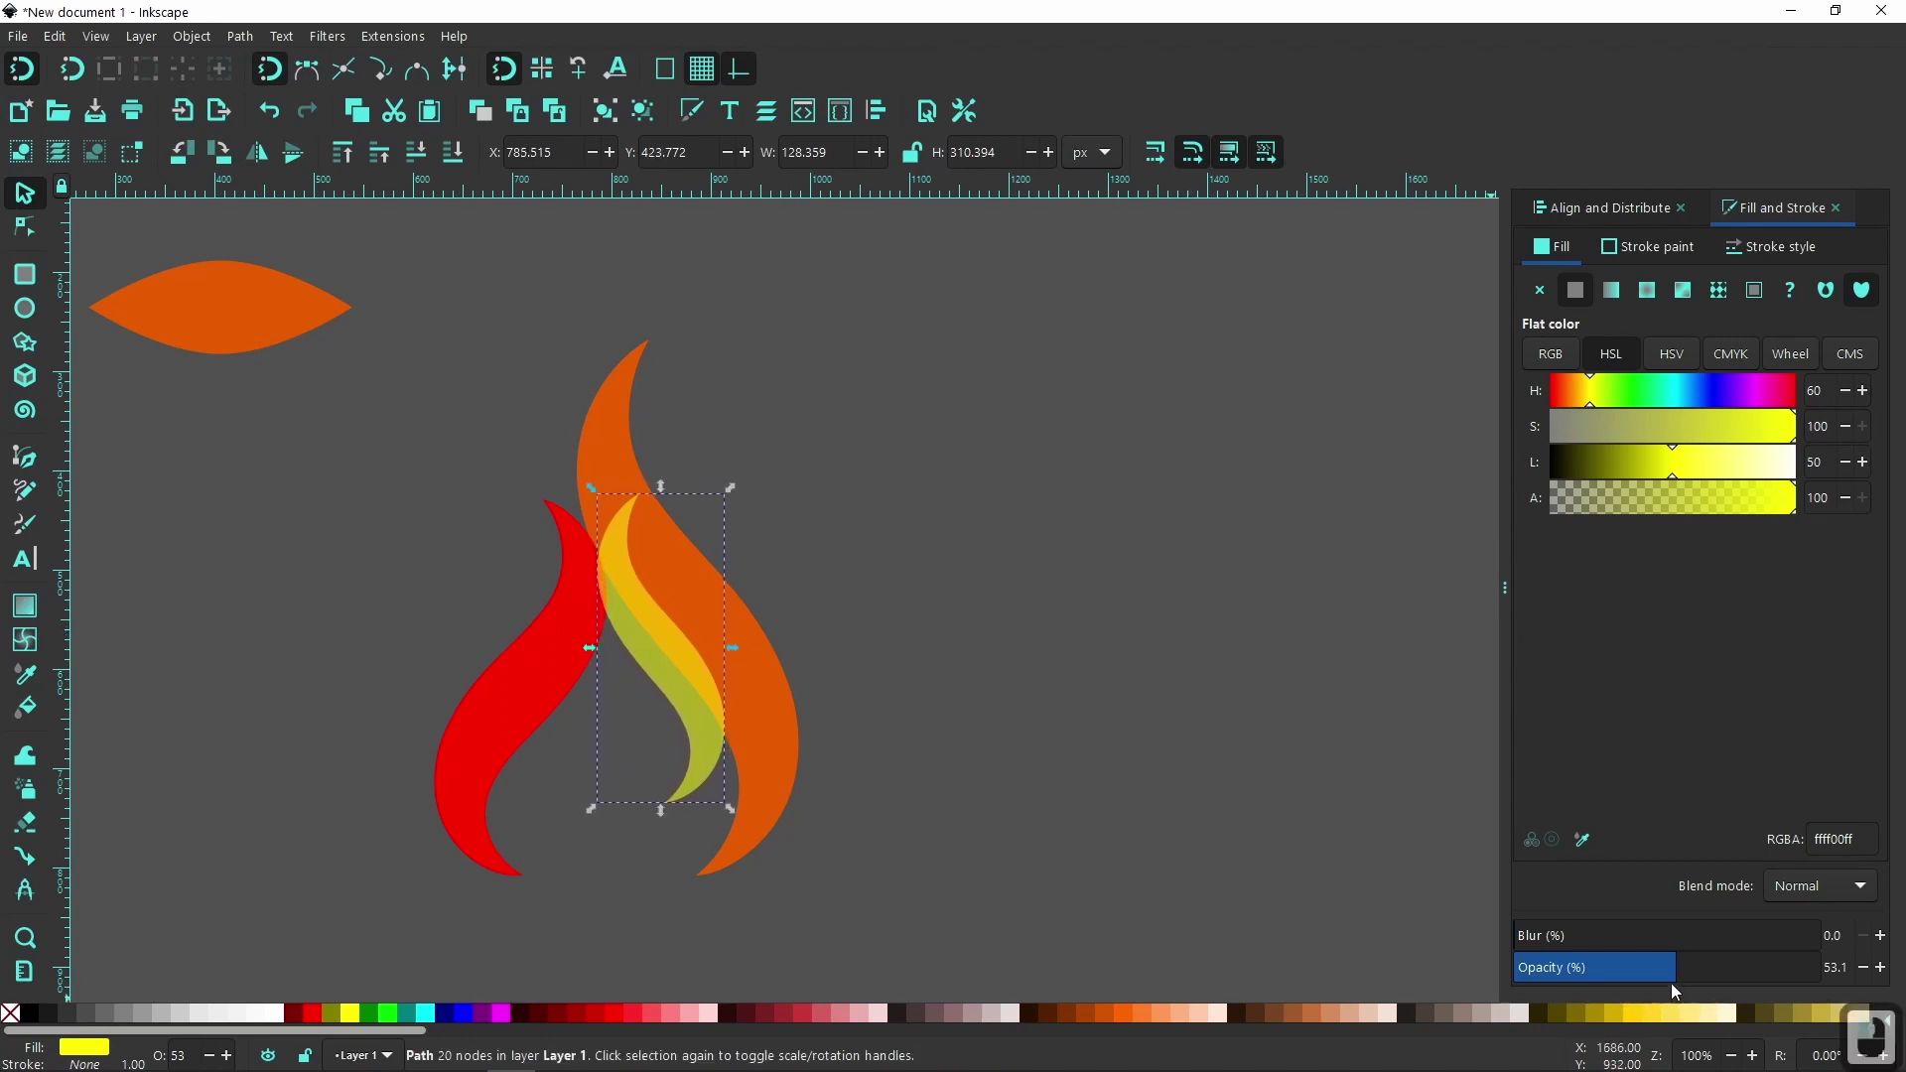
pyautogui.moveTo(1674, 990); pyautogui.dragTo(1827, 978)
pyautogui.click(1148, 838)
pyautogui.click(1183, 914)
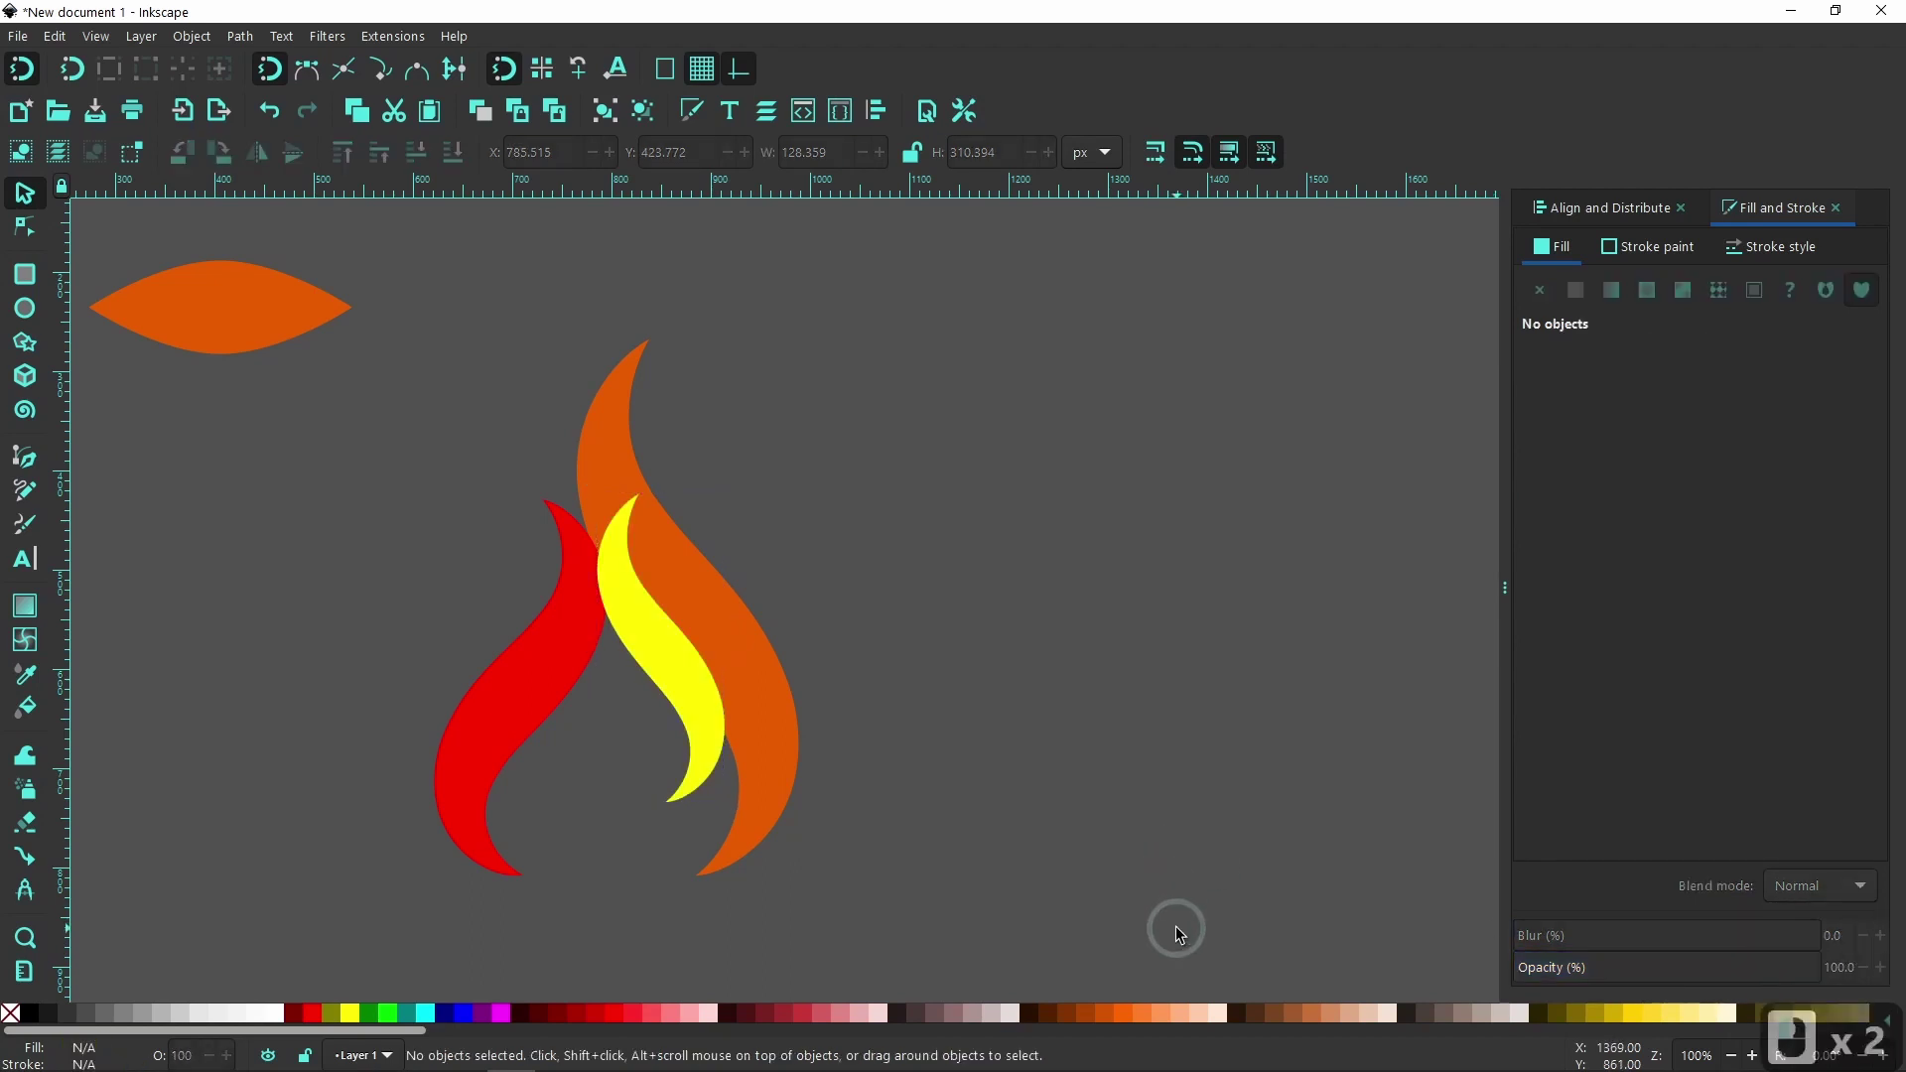
# - Rotate the red flame shape slightly counterclockwise so that it stands more upright
pyautogui.click(514, 685)
pyautogui.click(484, 730)
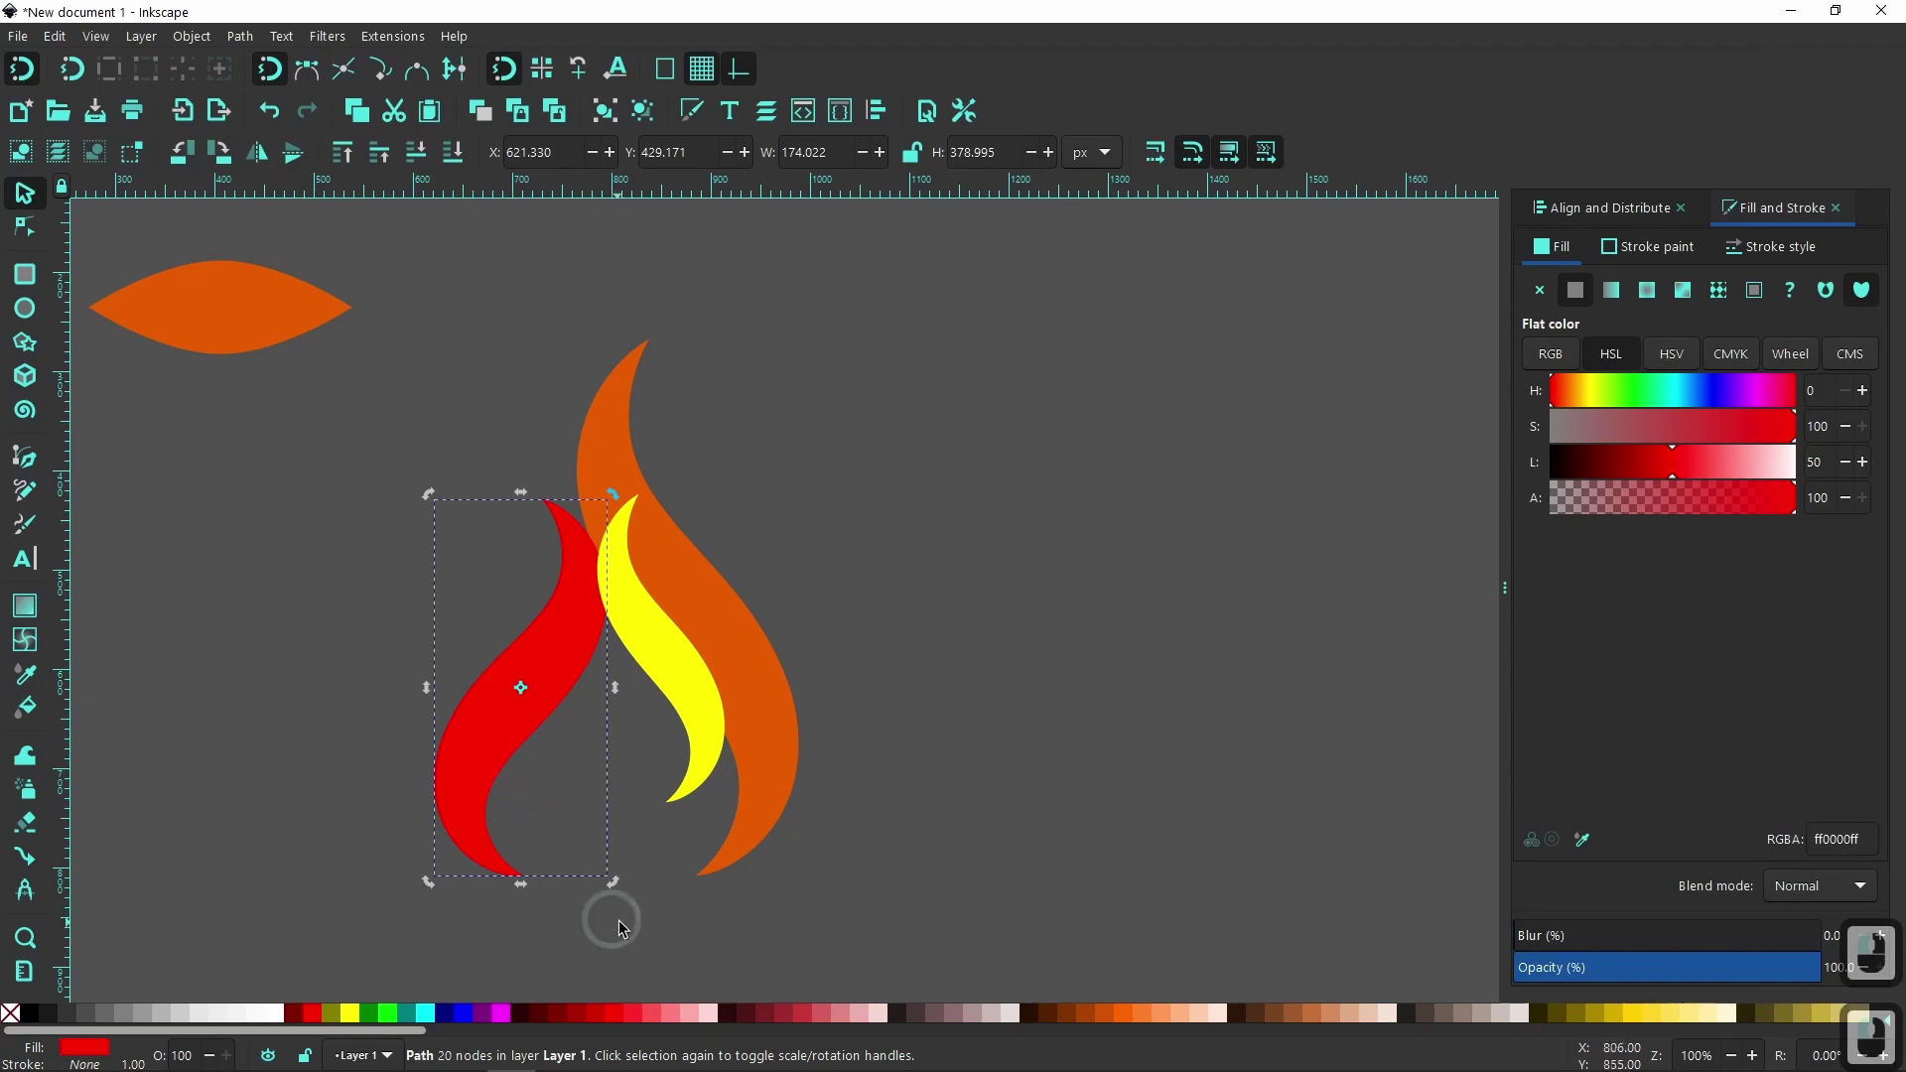
pyautogui.click(611, 892)
pyautogui.moveTo(609, 882); pyautogui.dragTo(634, 873)
# - Align the rotated red shape's bottom edge with the orange one's, and shift it horizontally to about X 656 px
pyautogui.keyDown('shift'); pyautogui.click(781, 677); pyautogui.keyUp('shift')
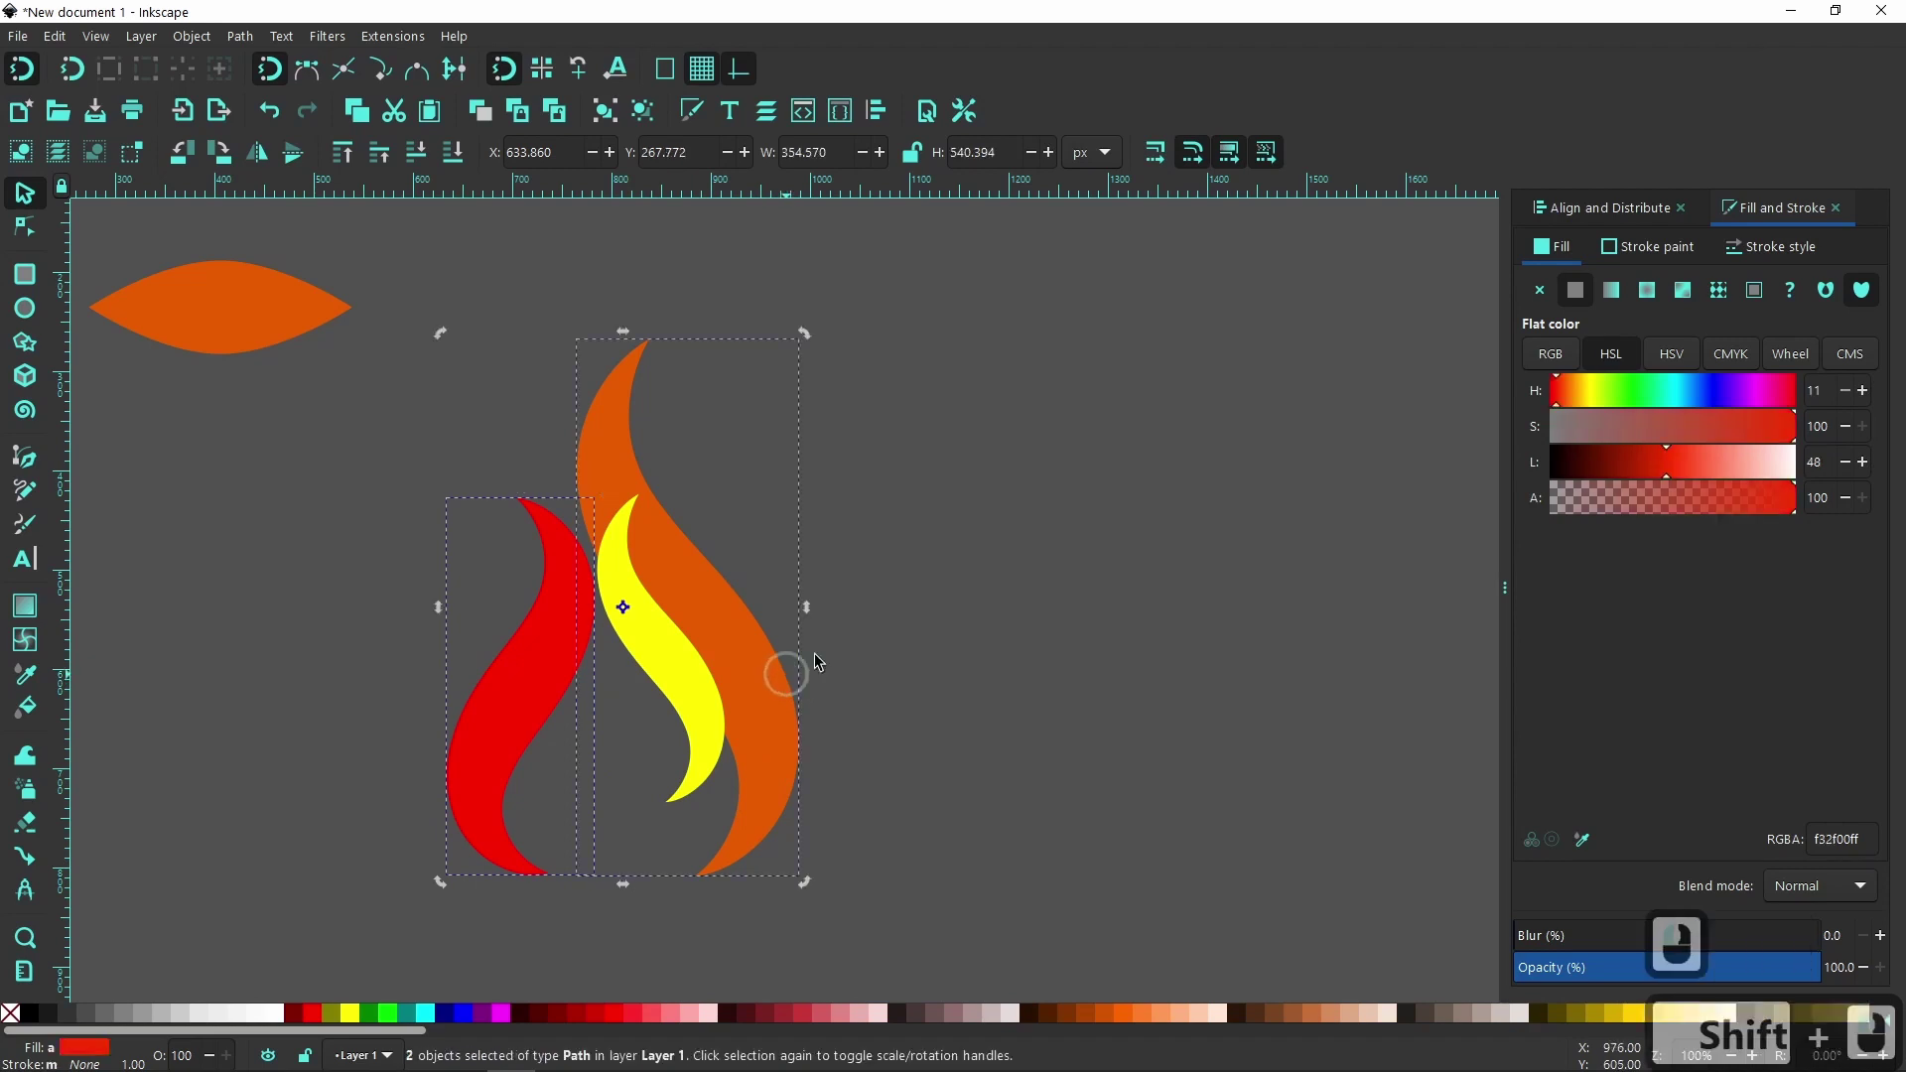
pyautogui.click(1623, 215)
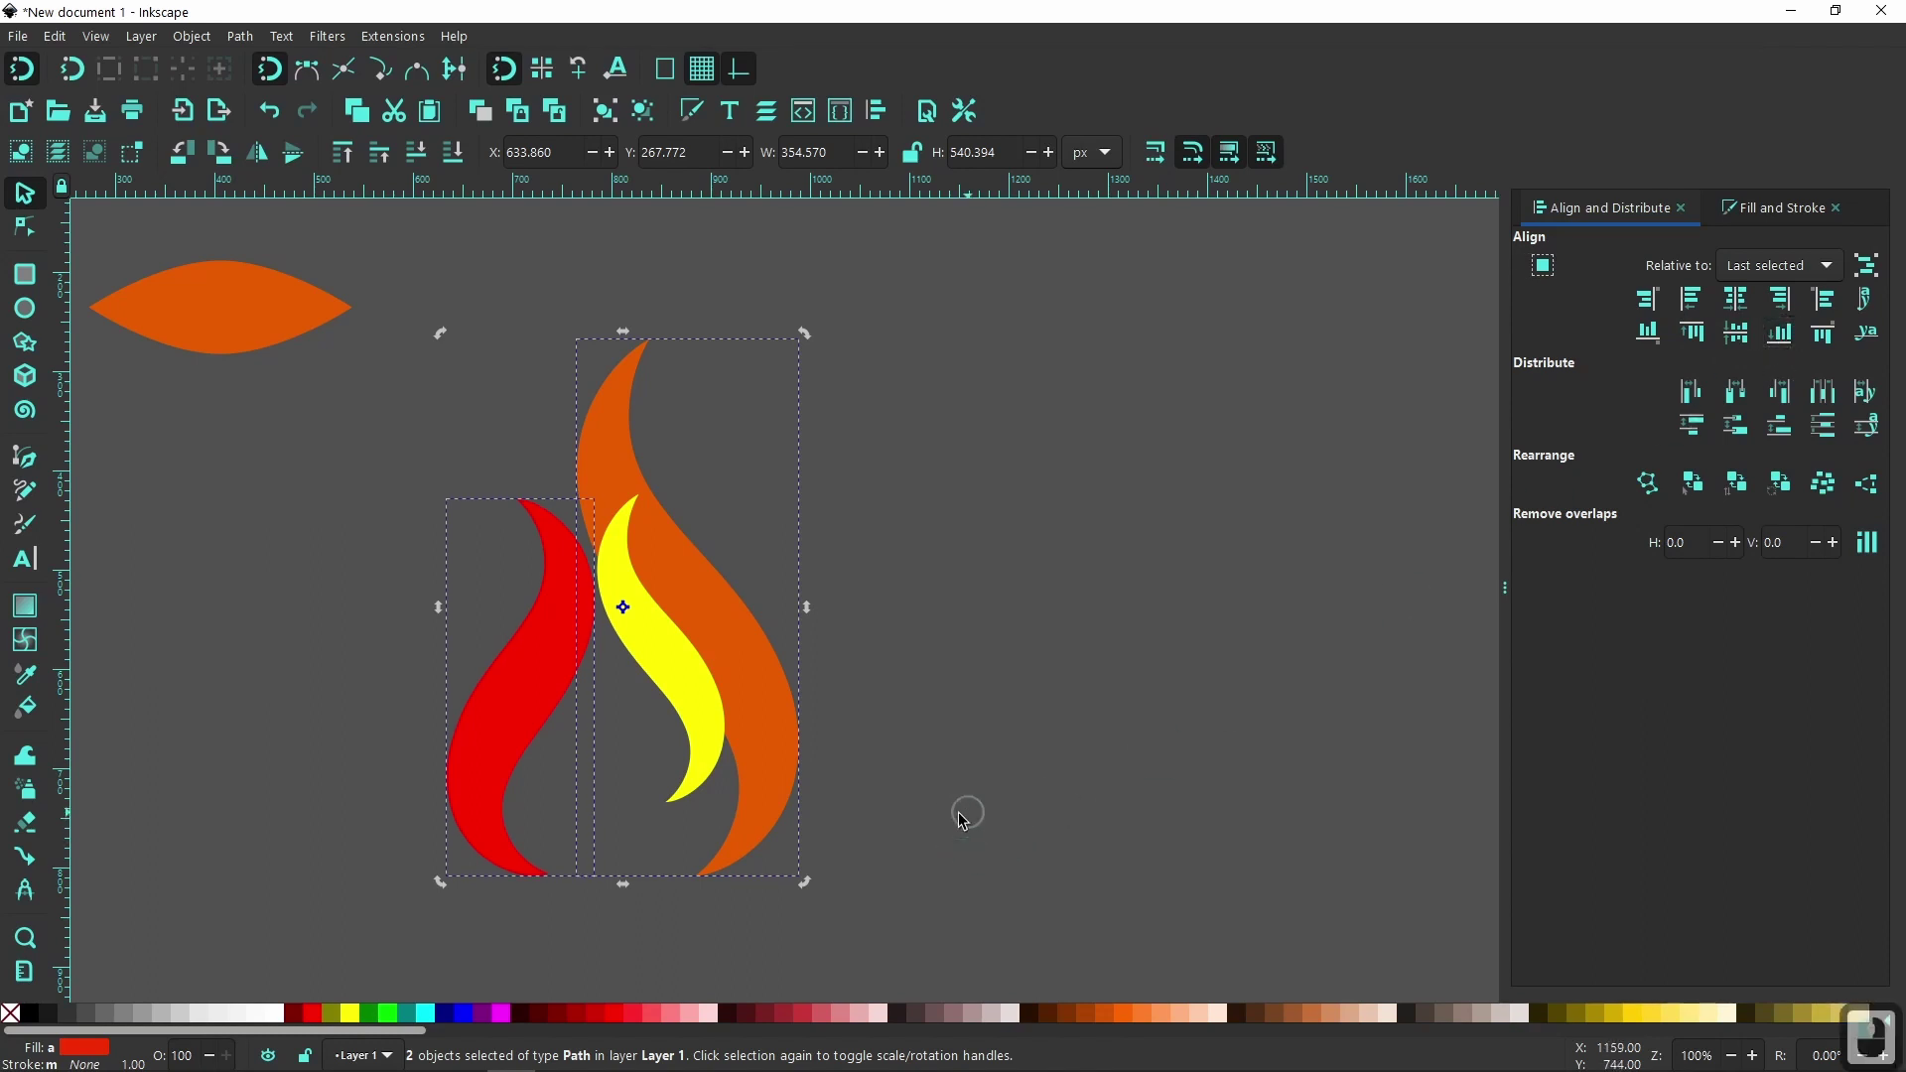
pyautogui.doubleClick(552, 738)
pyautogui.moveTo(517, 721); pyautogui.dragTo(543, 721)
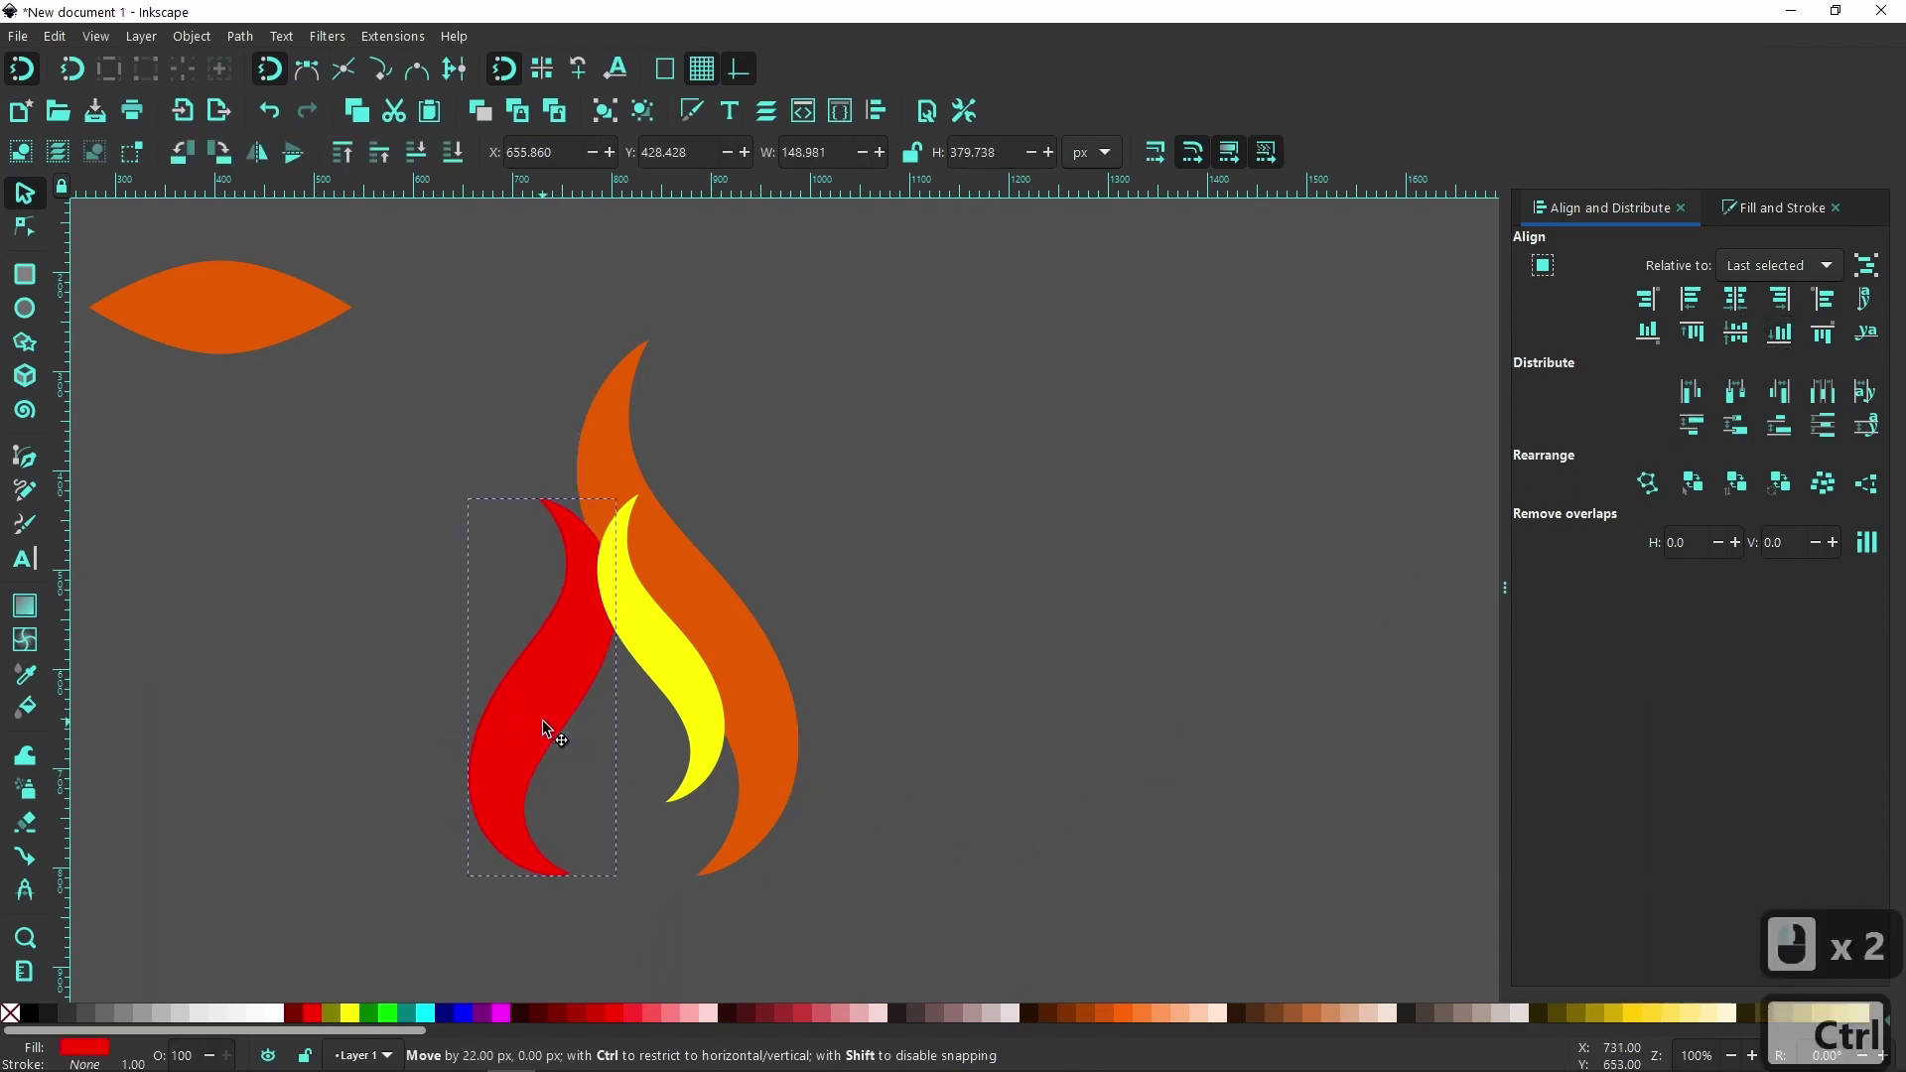
pyautogui.click(971, 796)
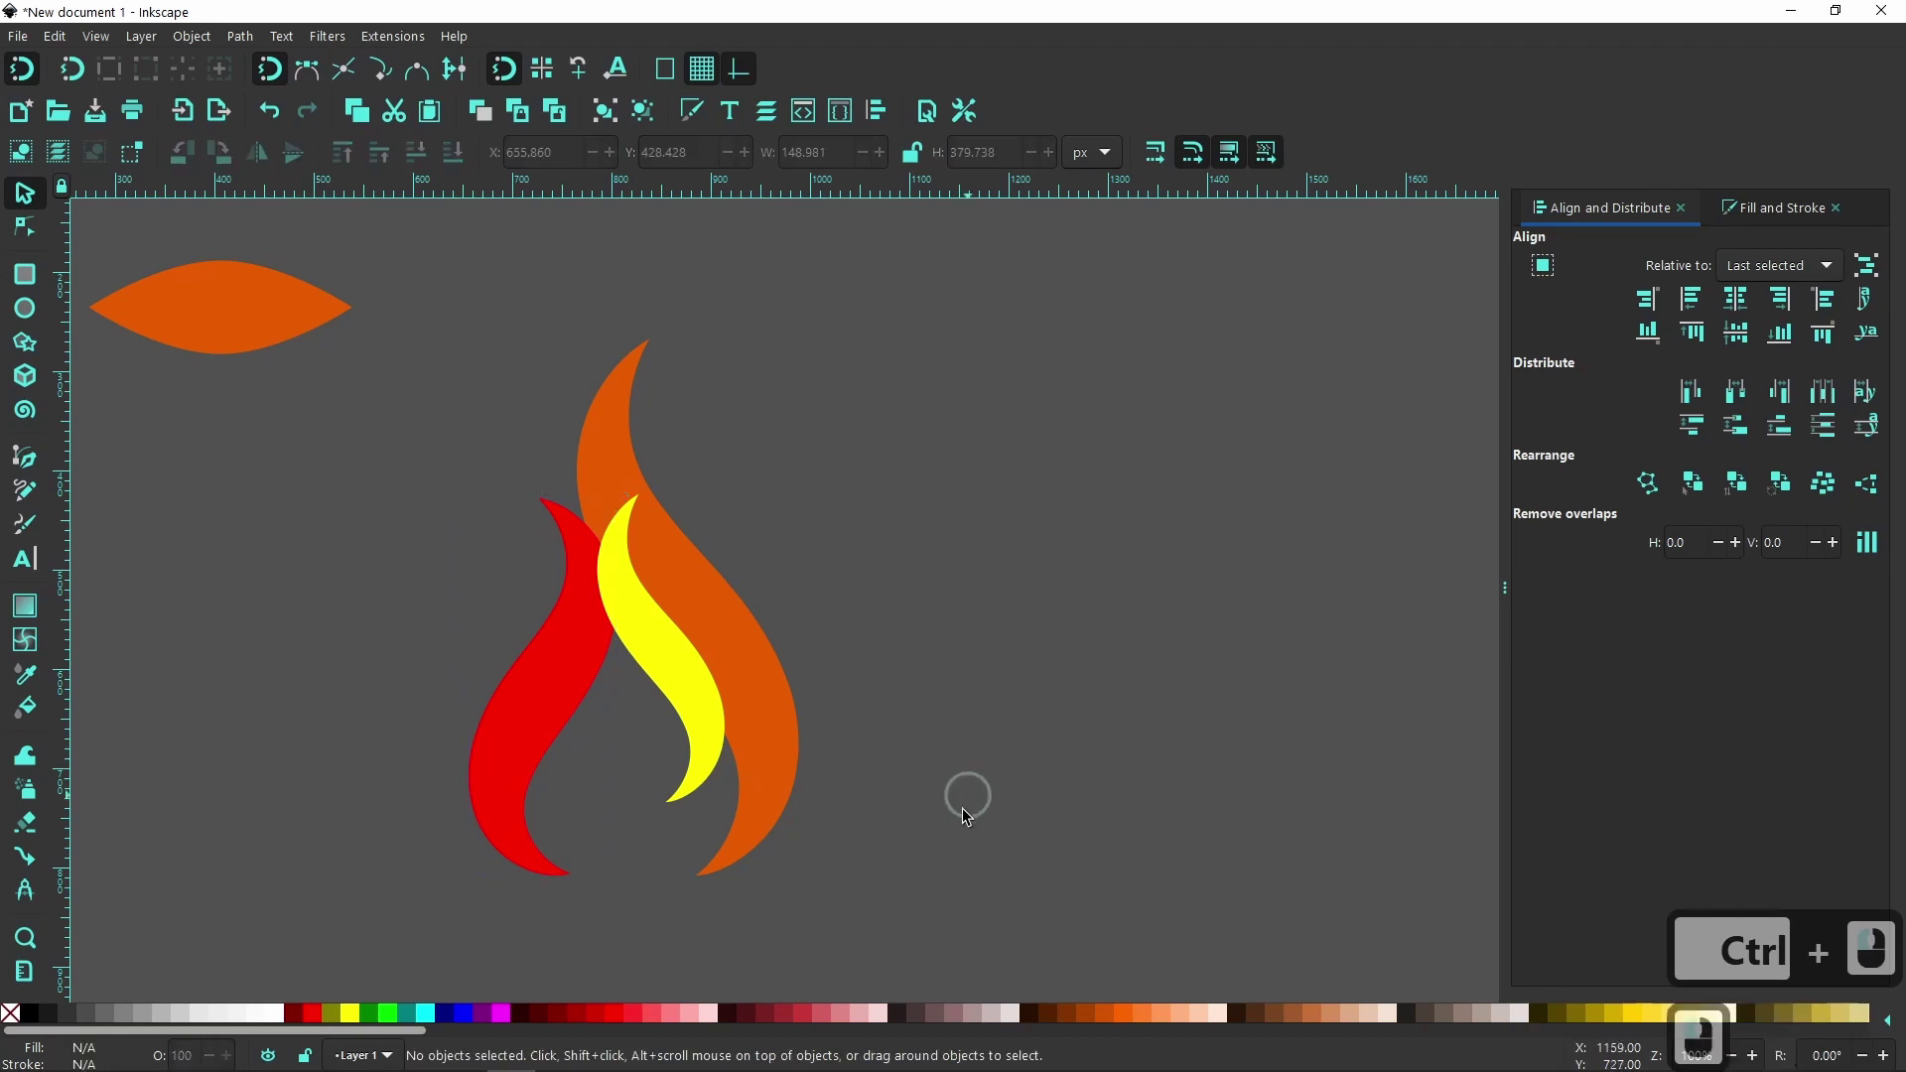
# - Delete the orange leaf shape that served as the brush source
pyautogui.rightClick(230, 307)
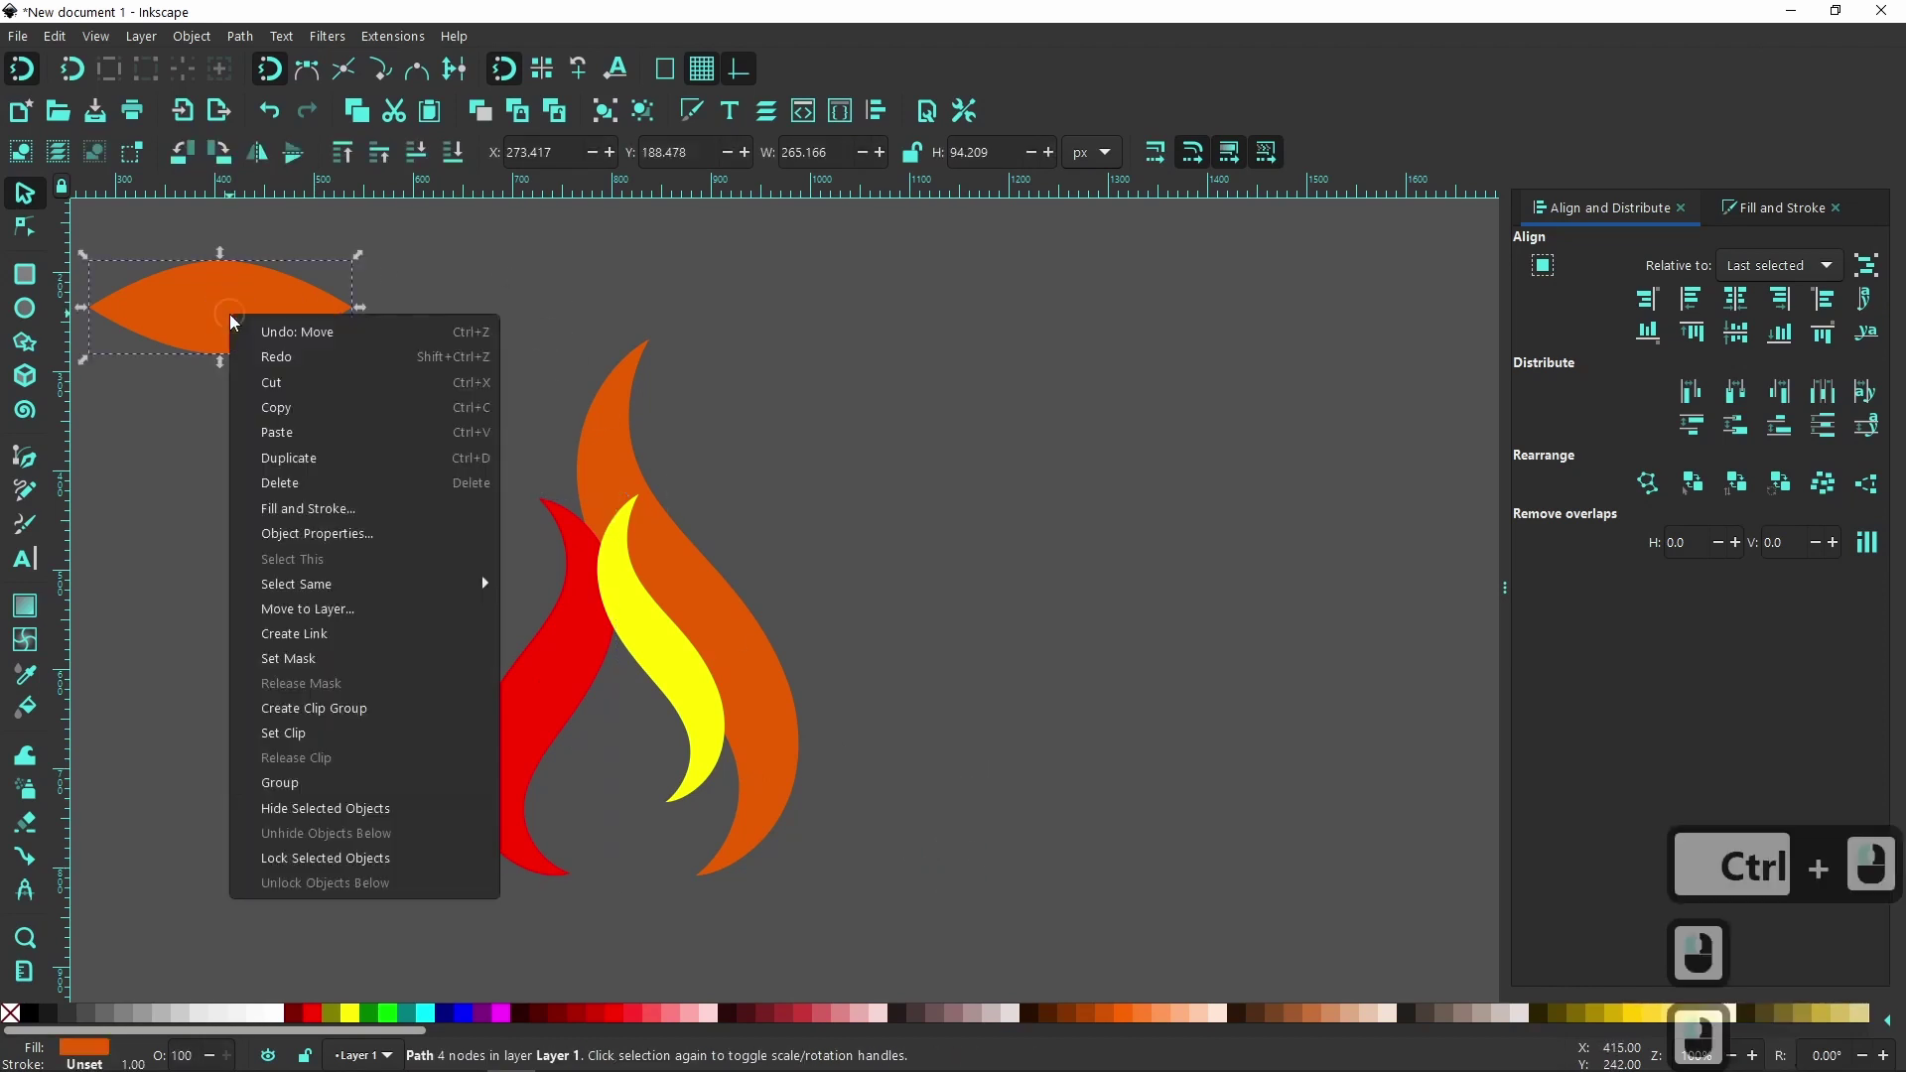
pyautogui.click(293, 483)
pyautogui.click(1030, 630)
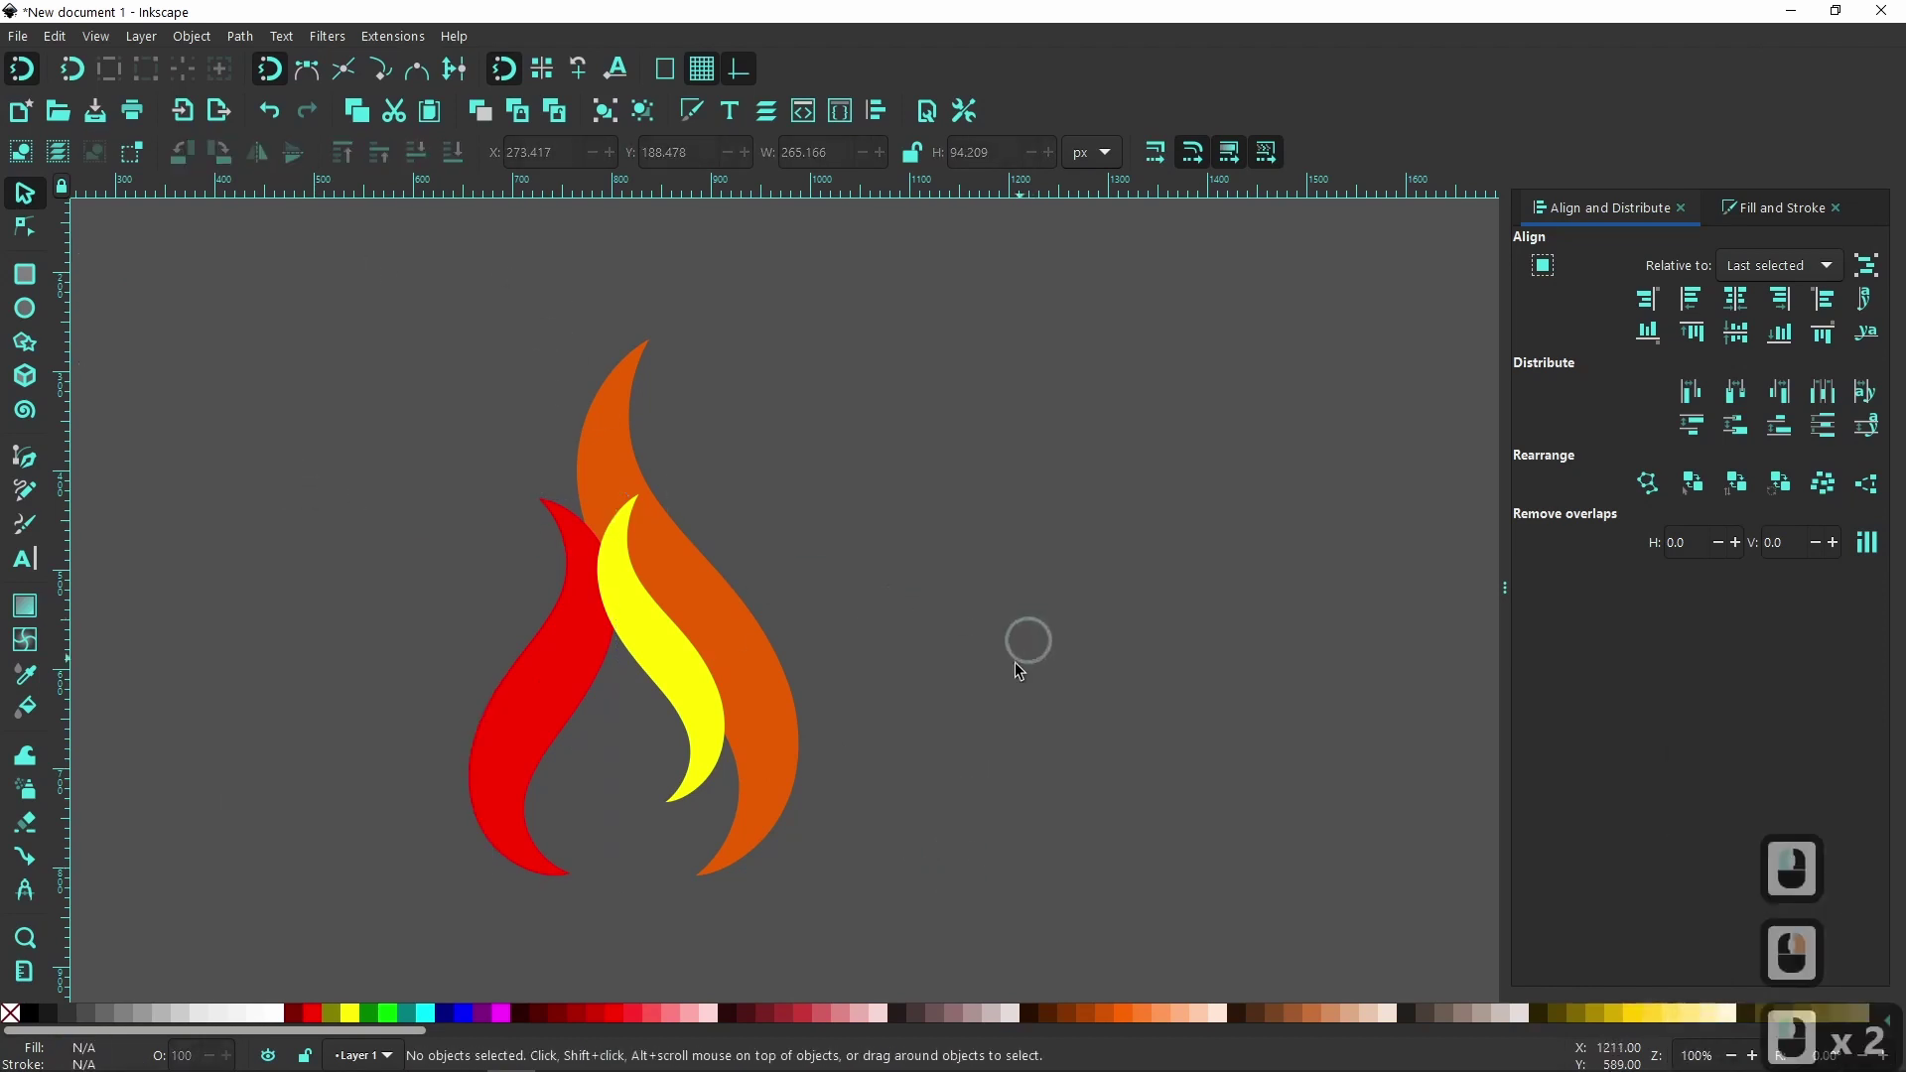
# - Give all three flame shapes the large shape's orange fill using the Dropper tool
pyautogui.moveTo(391, 306); pyautogui.dragTo(921, 909)
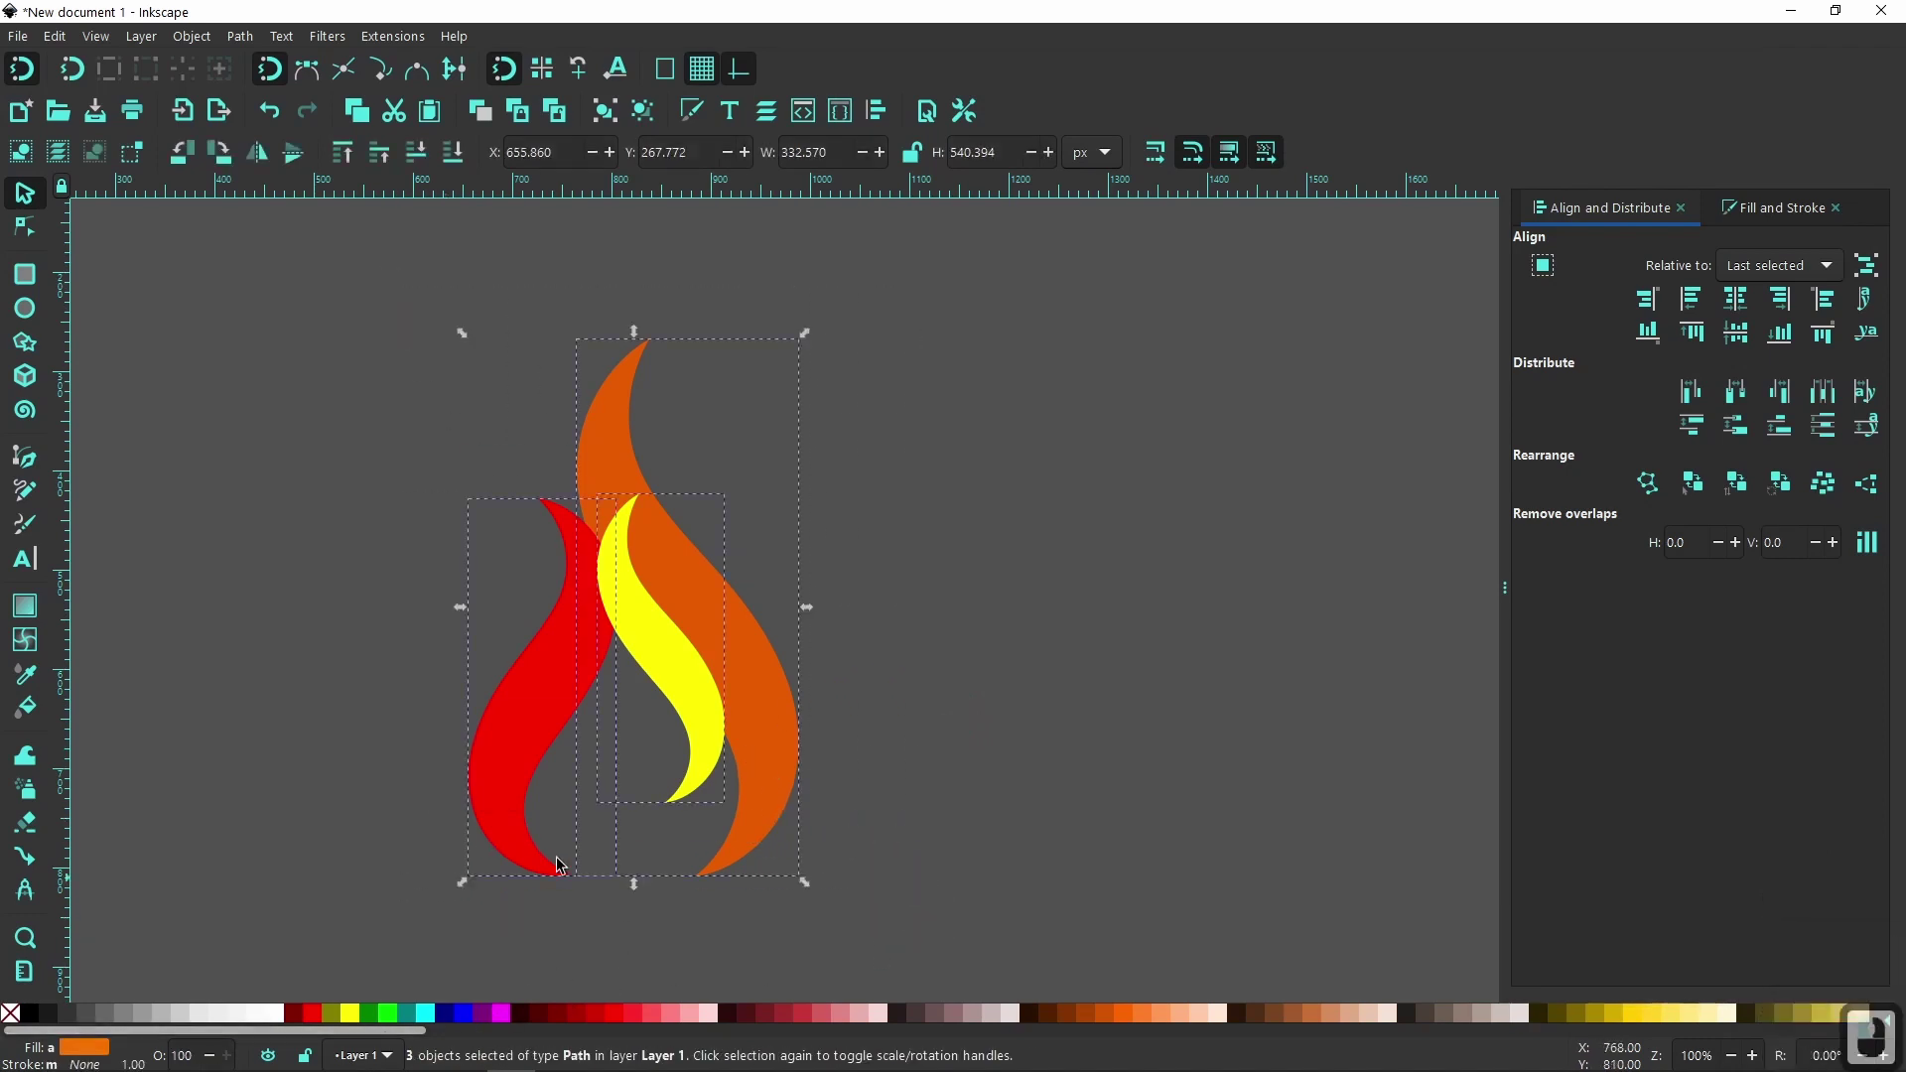
pyautogui.click(25, 674)
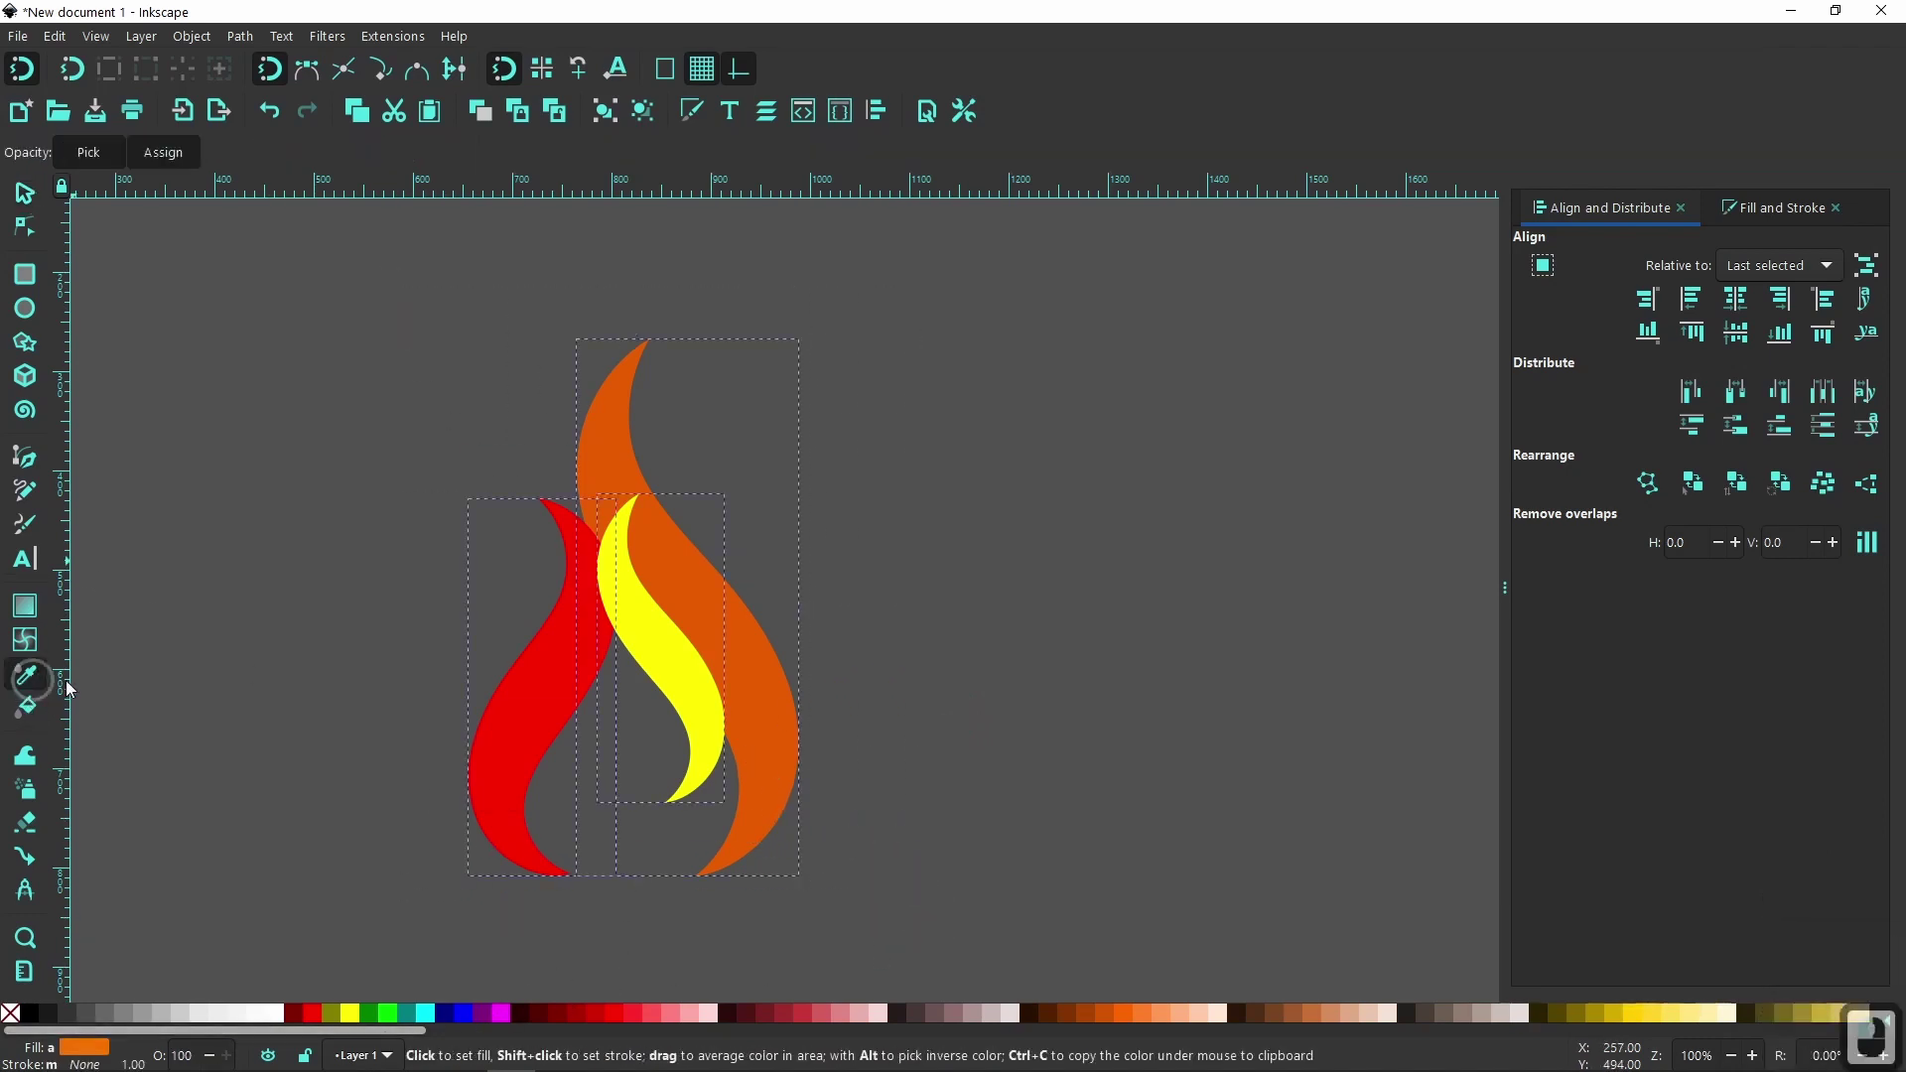
pyautogui.click(780, 690)
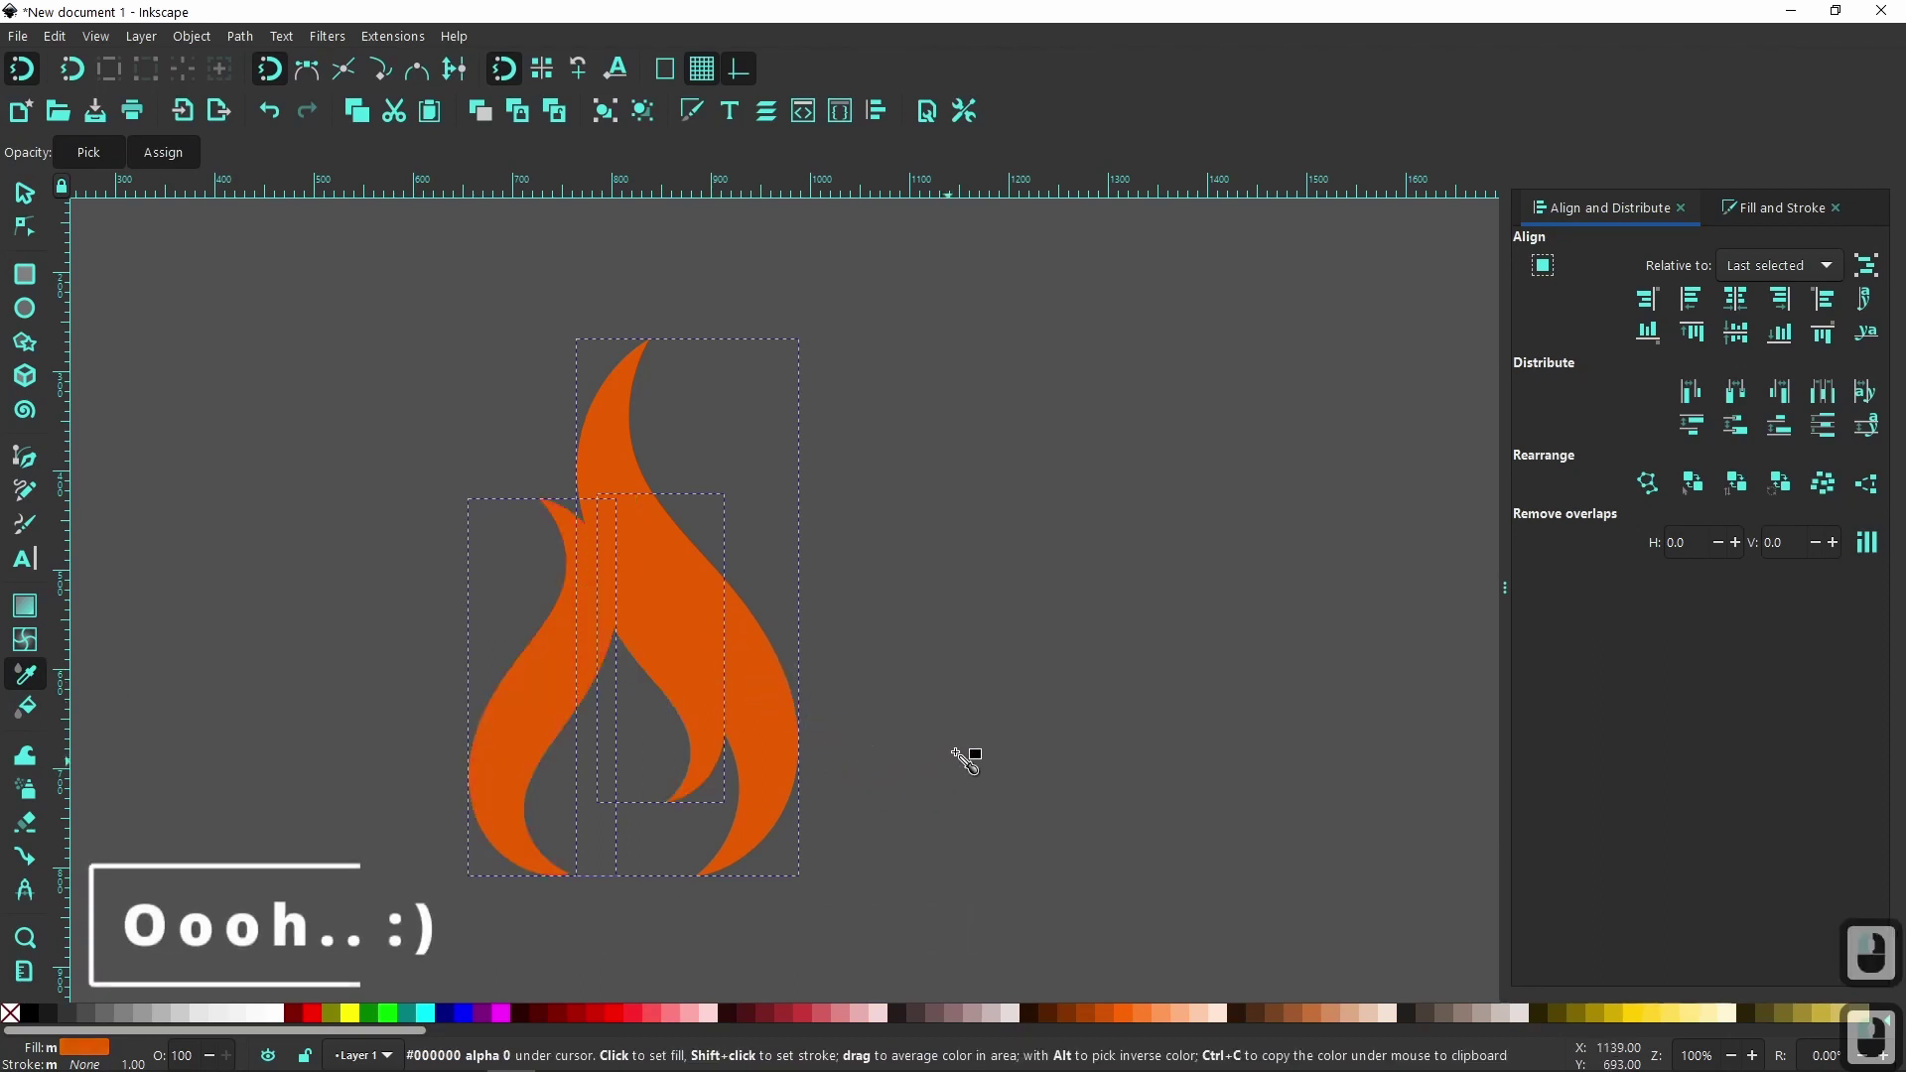
pyautogui.click(25, 193)
pyautogui.click(1022, 664)
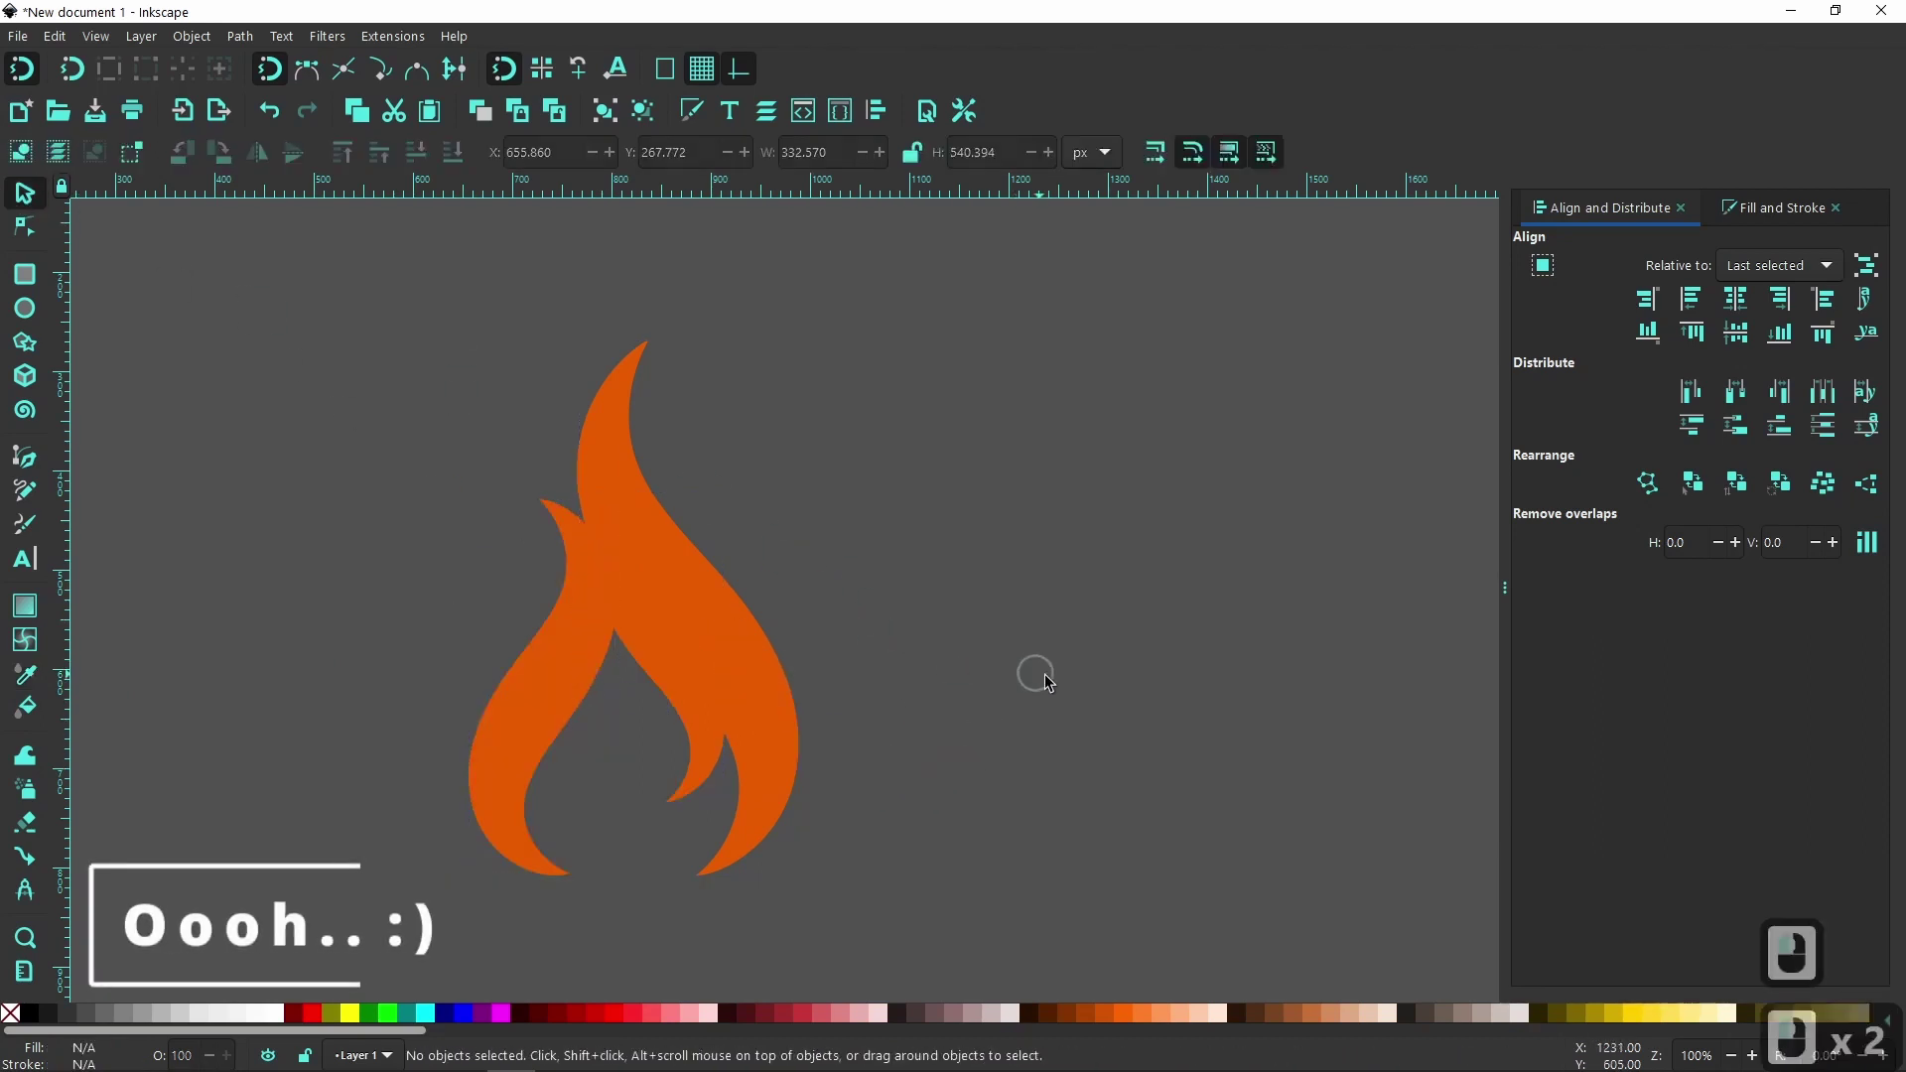
# - Combine the three orange flame shapes into a single path with Union
pyautogui.moveTo(902, 870); pyautogui.dragTo(903, 869)
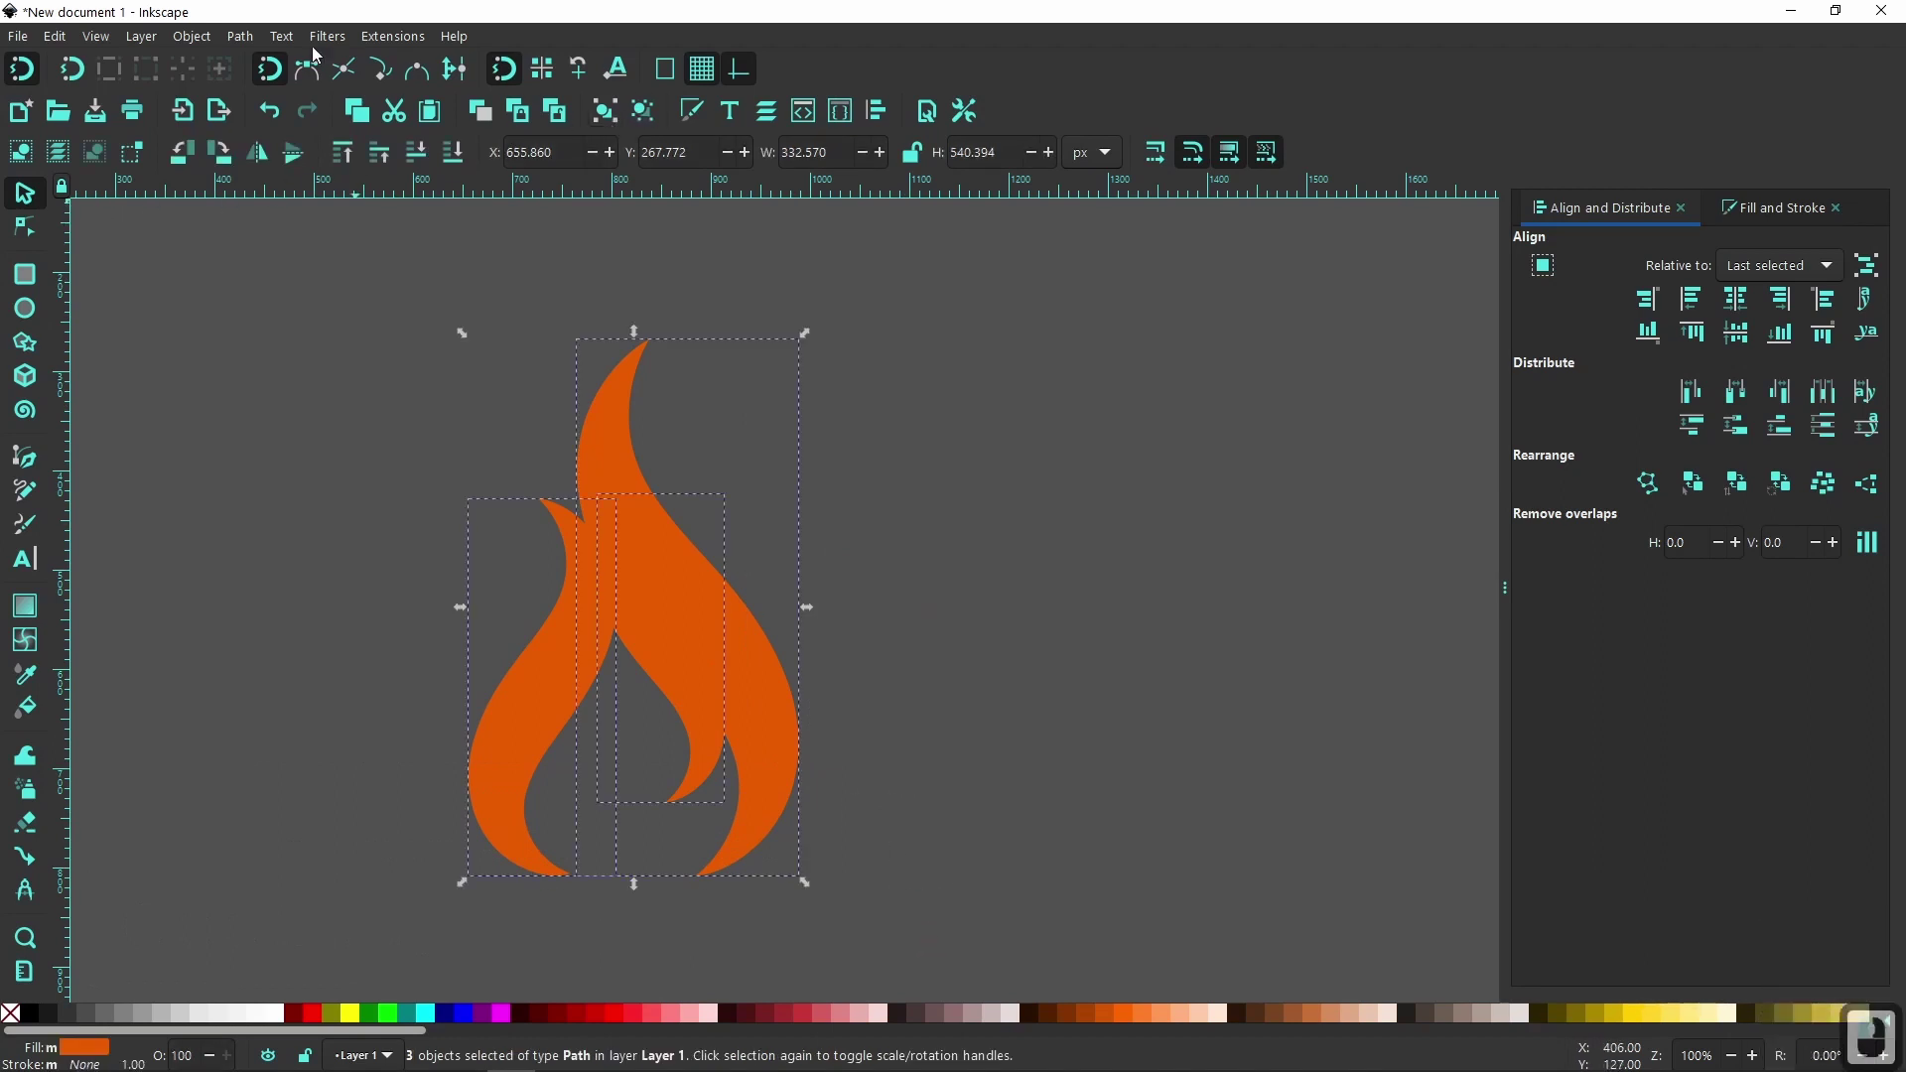
pyautogui.click(241, 37)
pyautogui.click(260, 133)
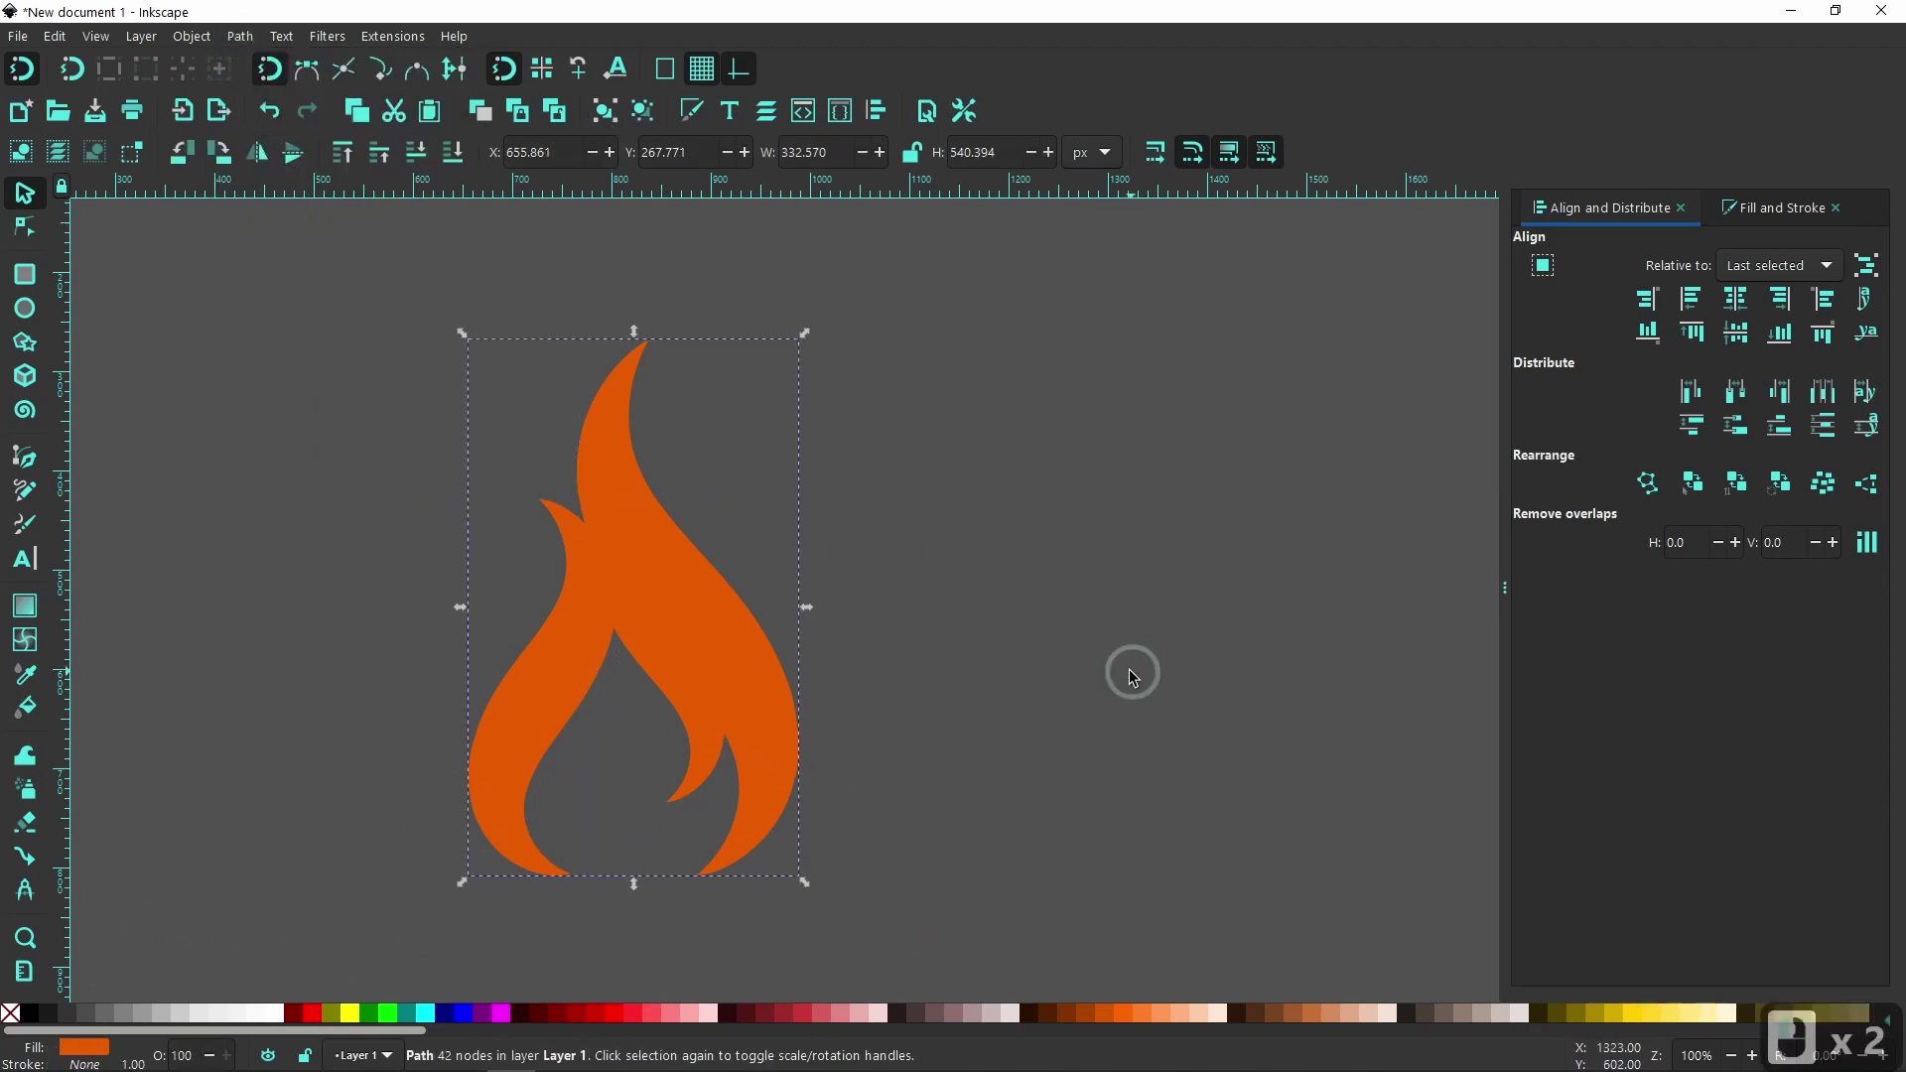
pyautogui.click(805, 707)
pyautogui.click(667, 632)
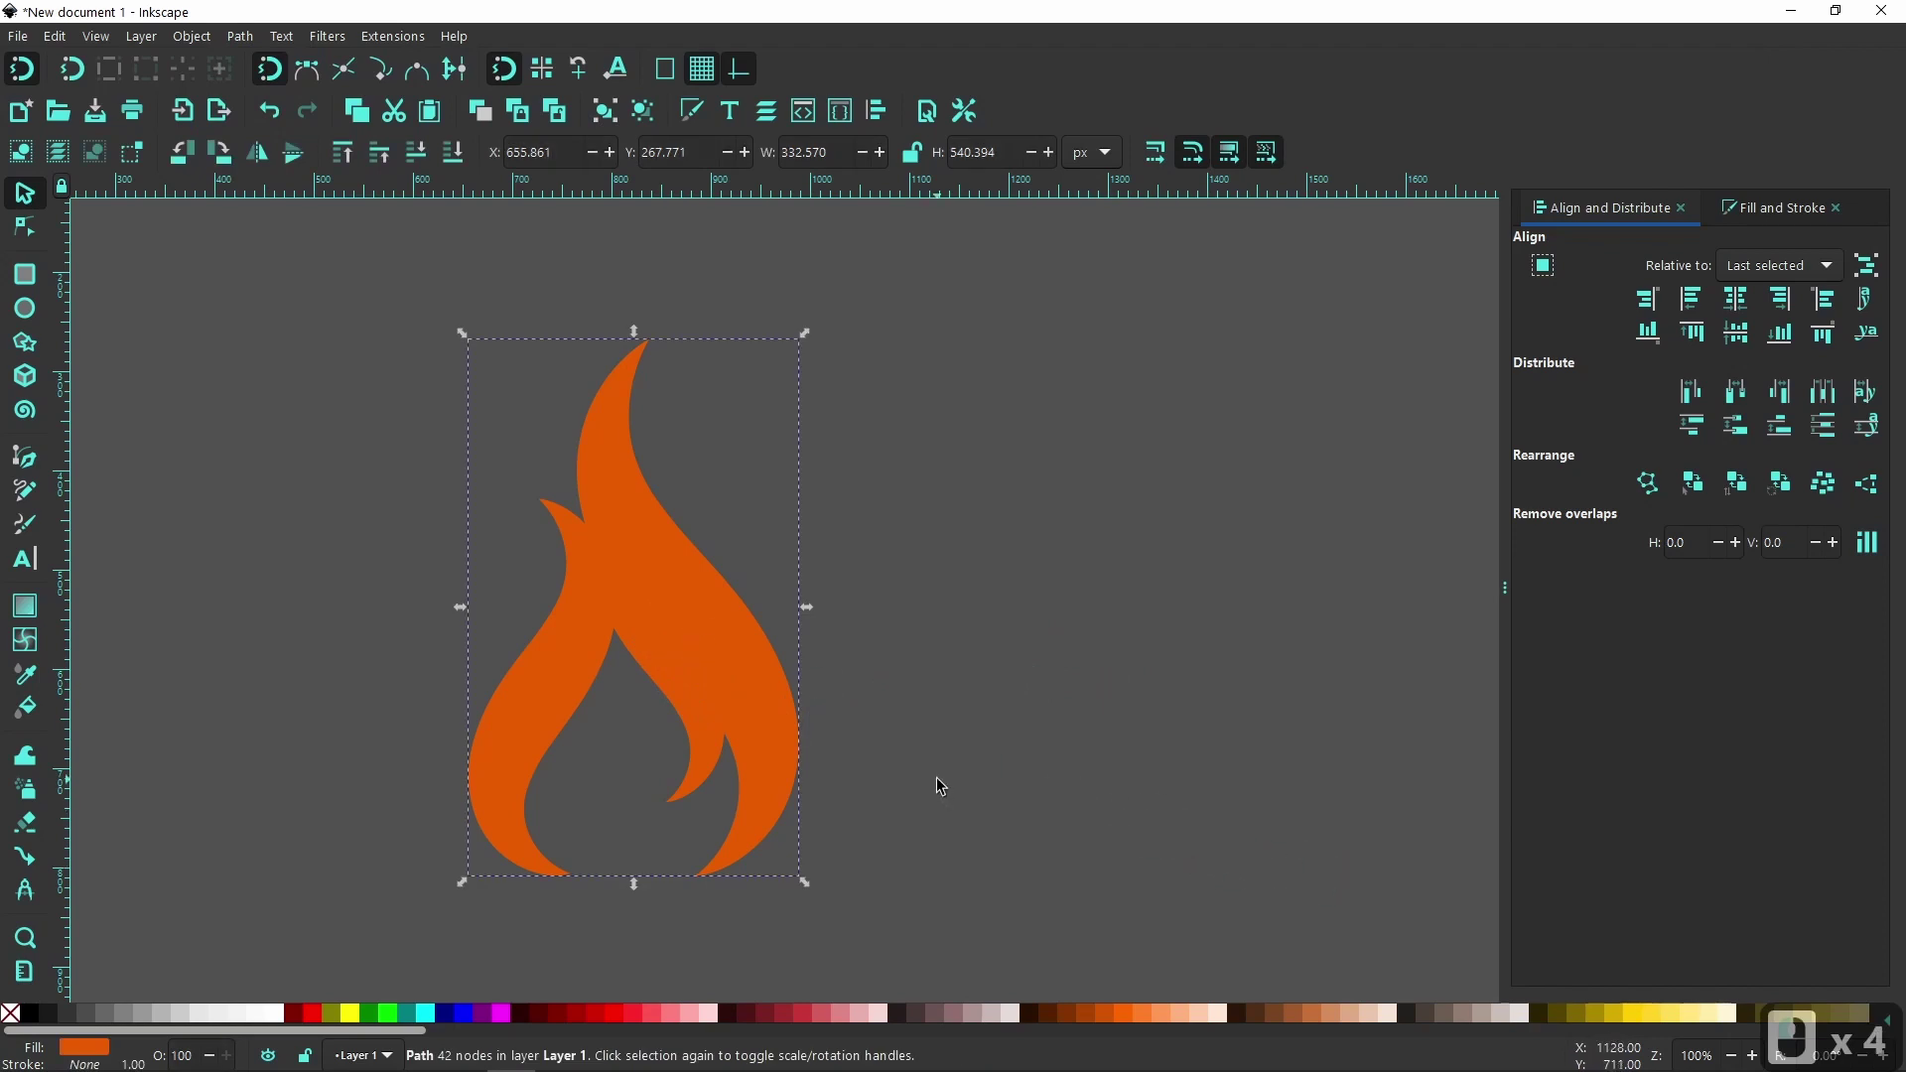
pyautogui.click(851, 668)
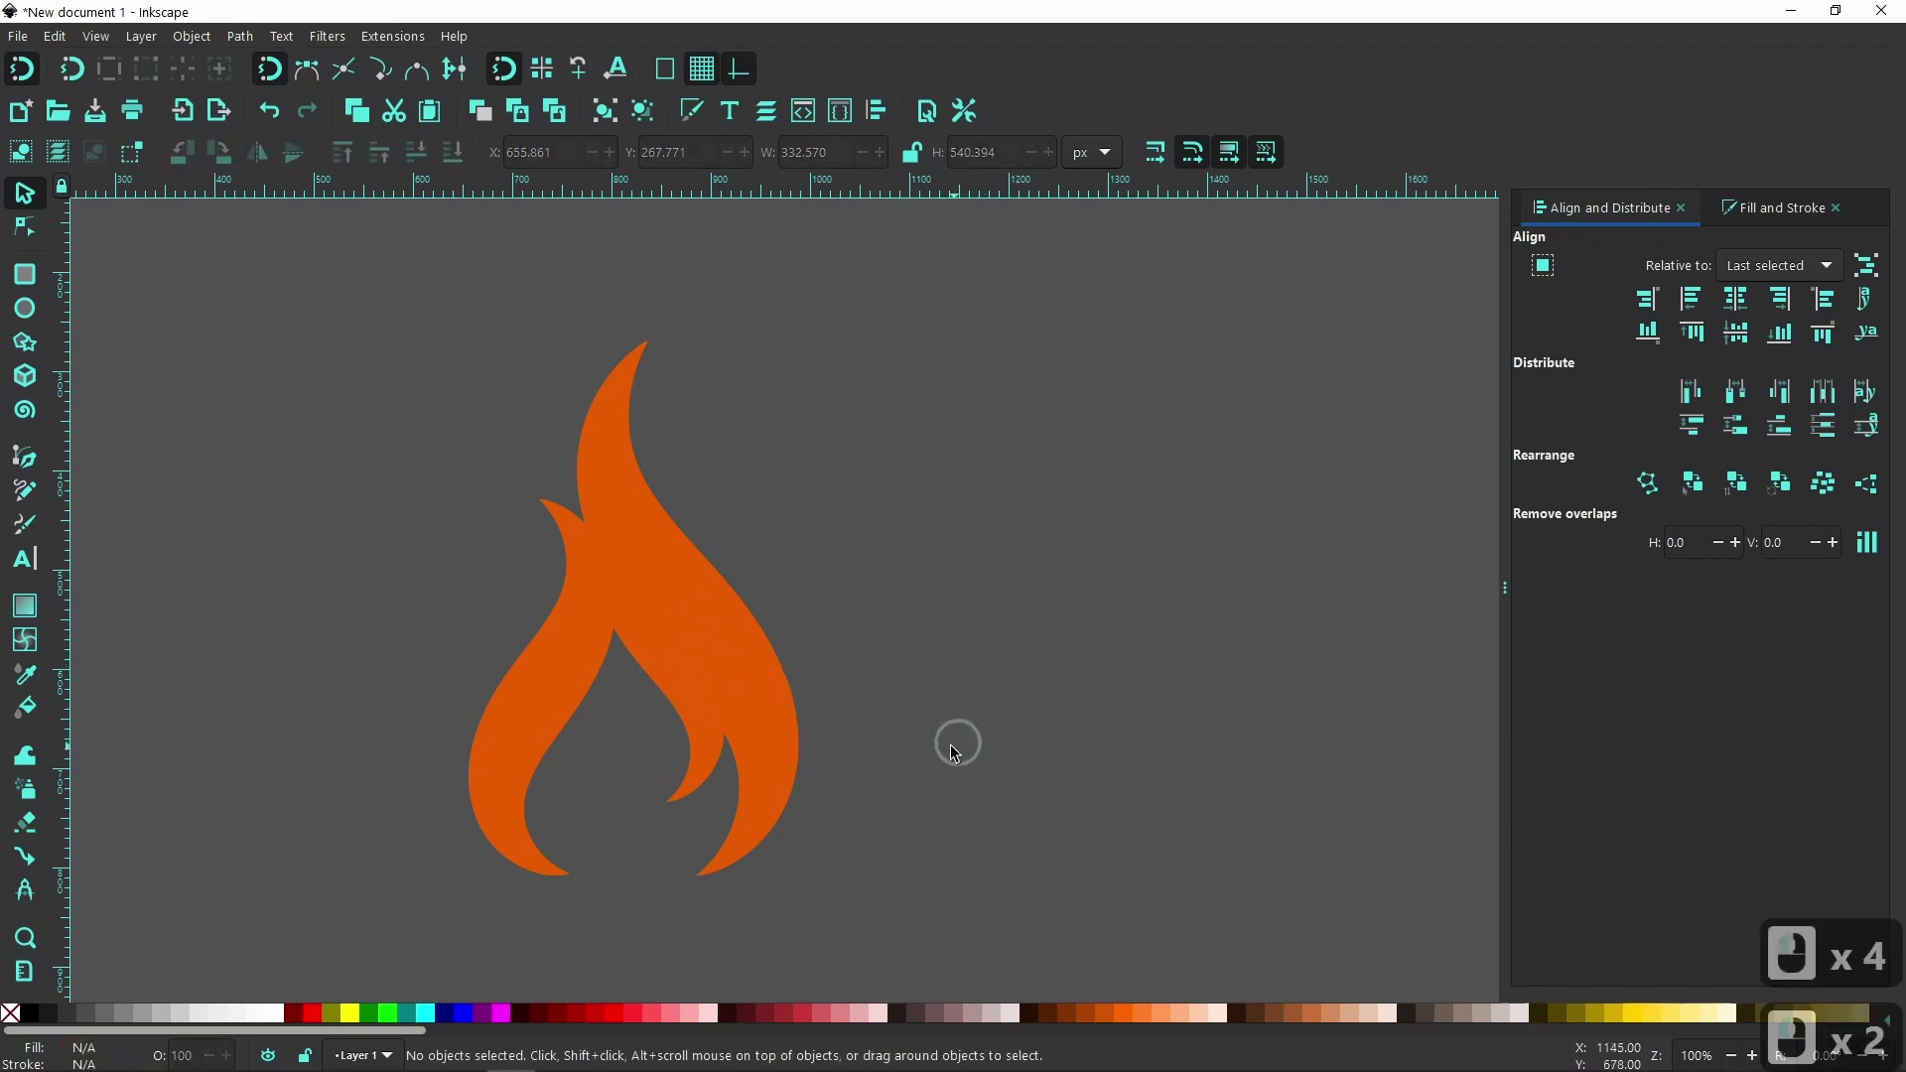
# - Move the united flame toward the middle of the page, to about X 836, Y 258 px
pyautogui.scroll(-2, 665, 701)
pyautogui.click(694, 681)
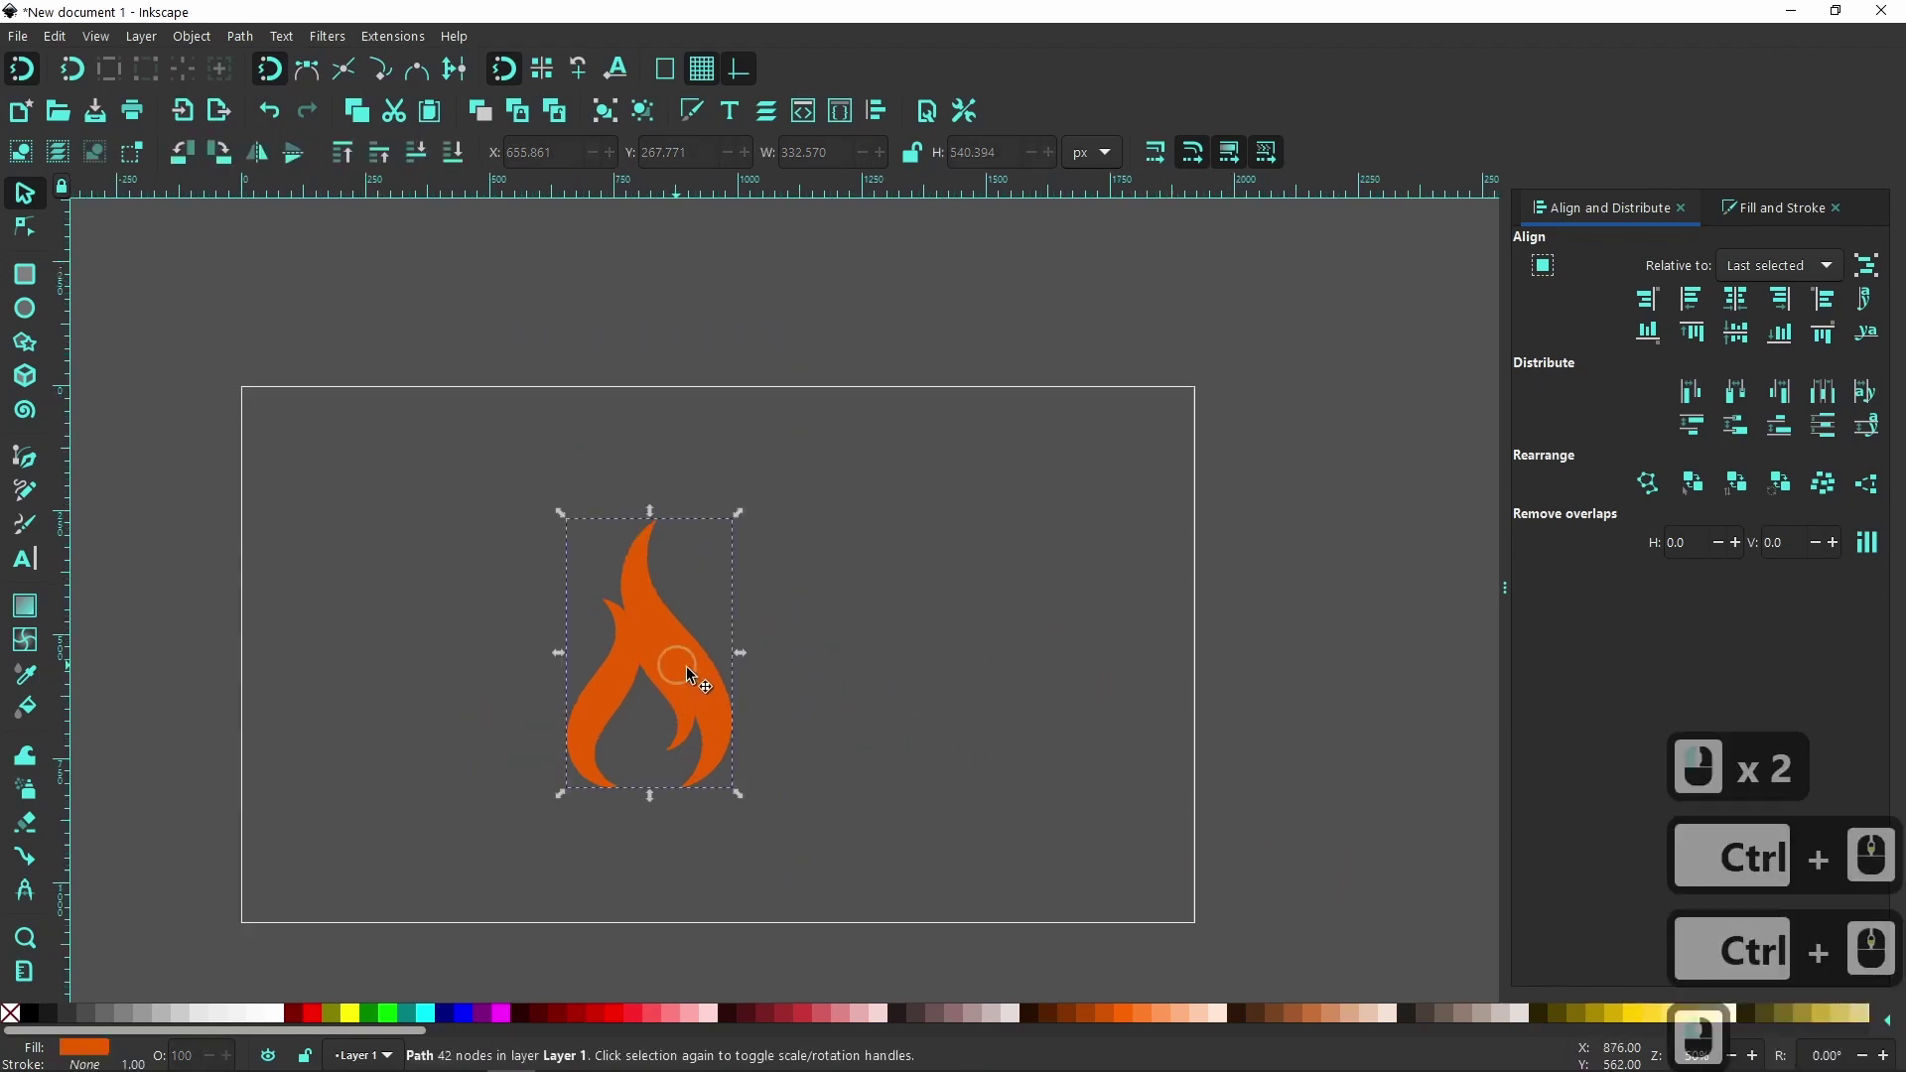
pyautogui.moveTo(697, 685); pyautogui.dragTo(787, 681)
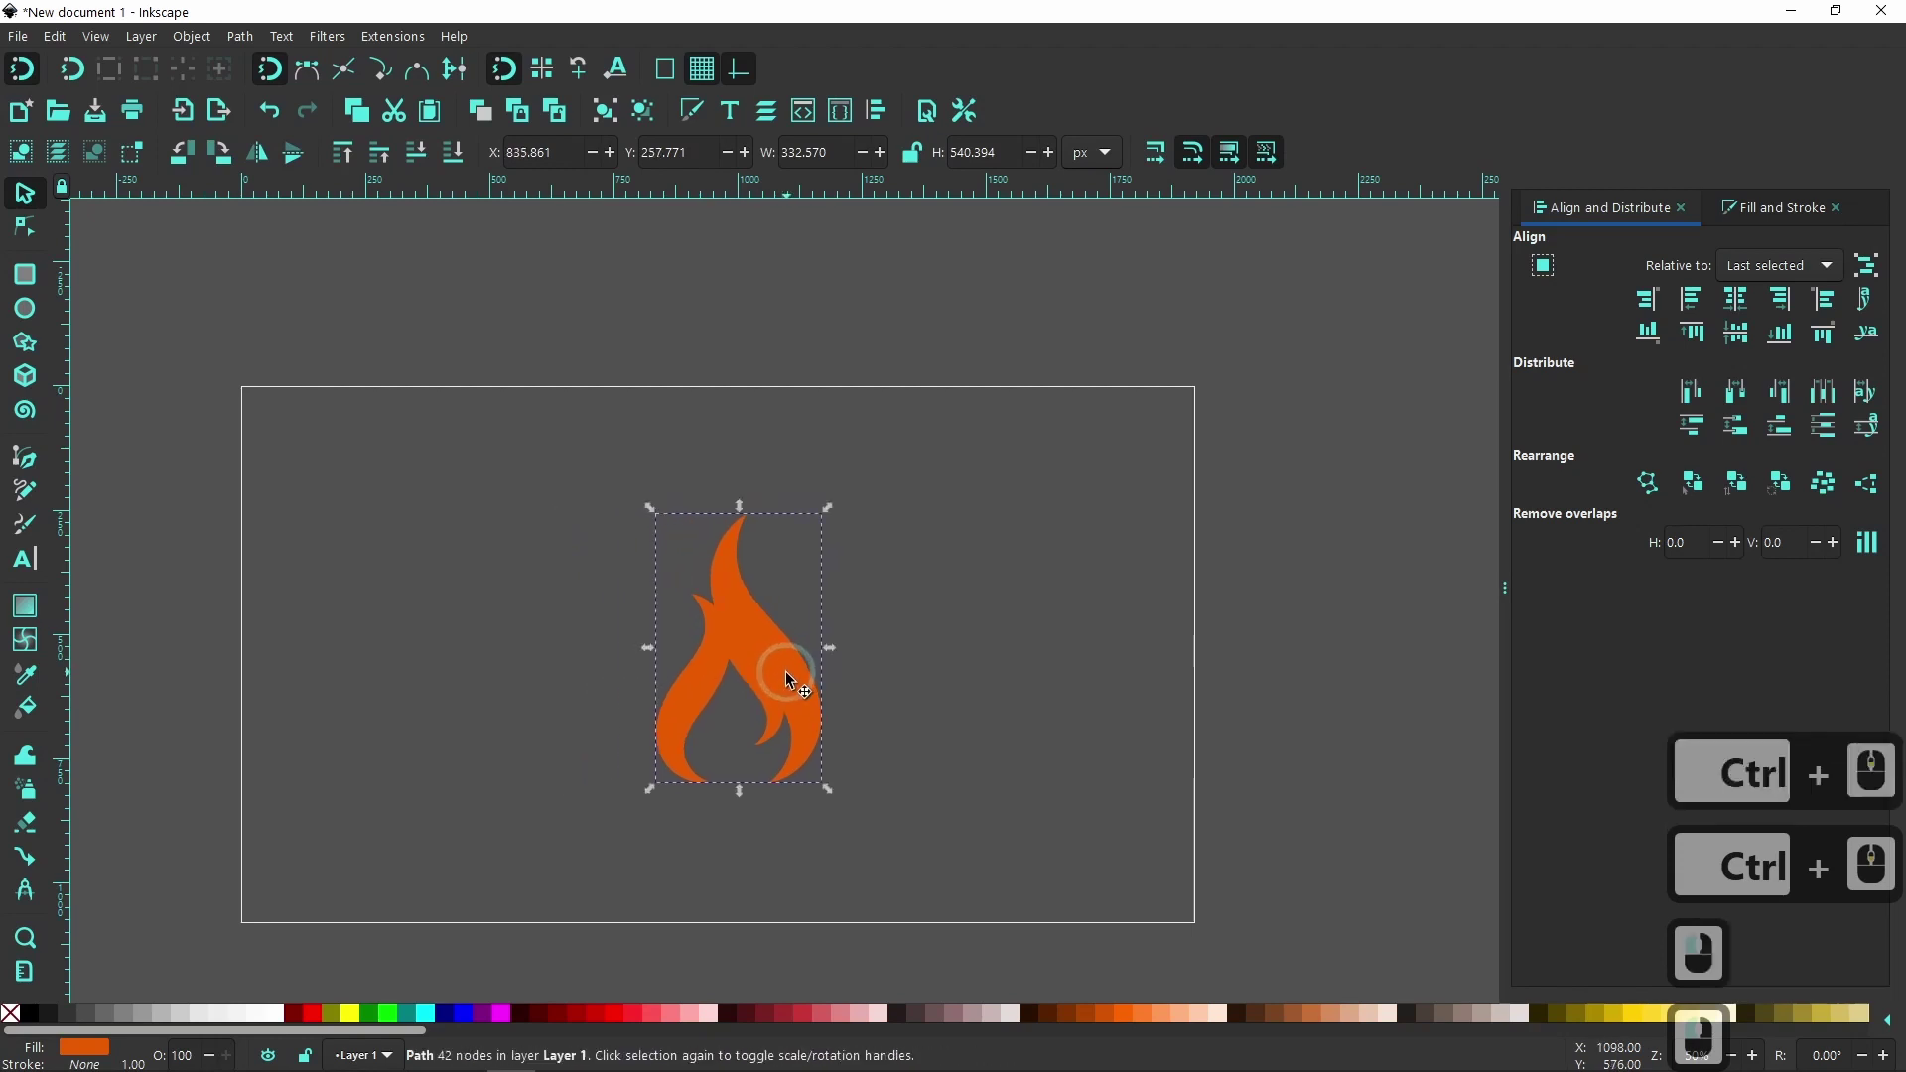
# - Draw a rectangle of about 1944 × 1092 px covering the whole page and fill it with light grey
pyautogui.click(29, 276)
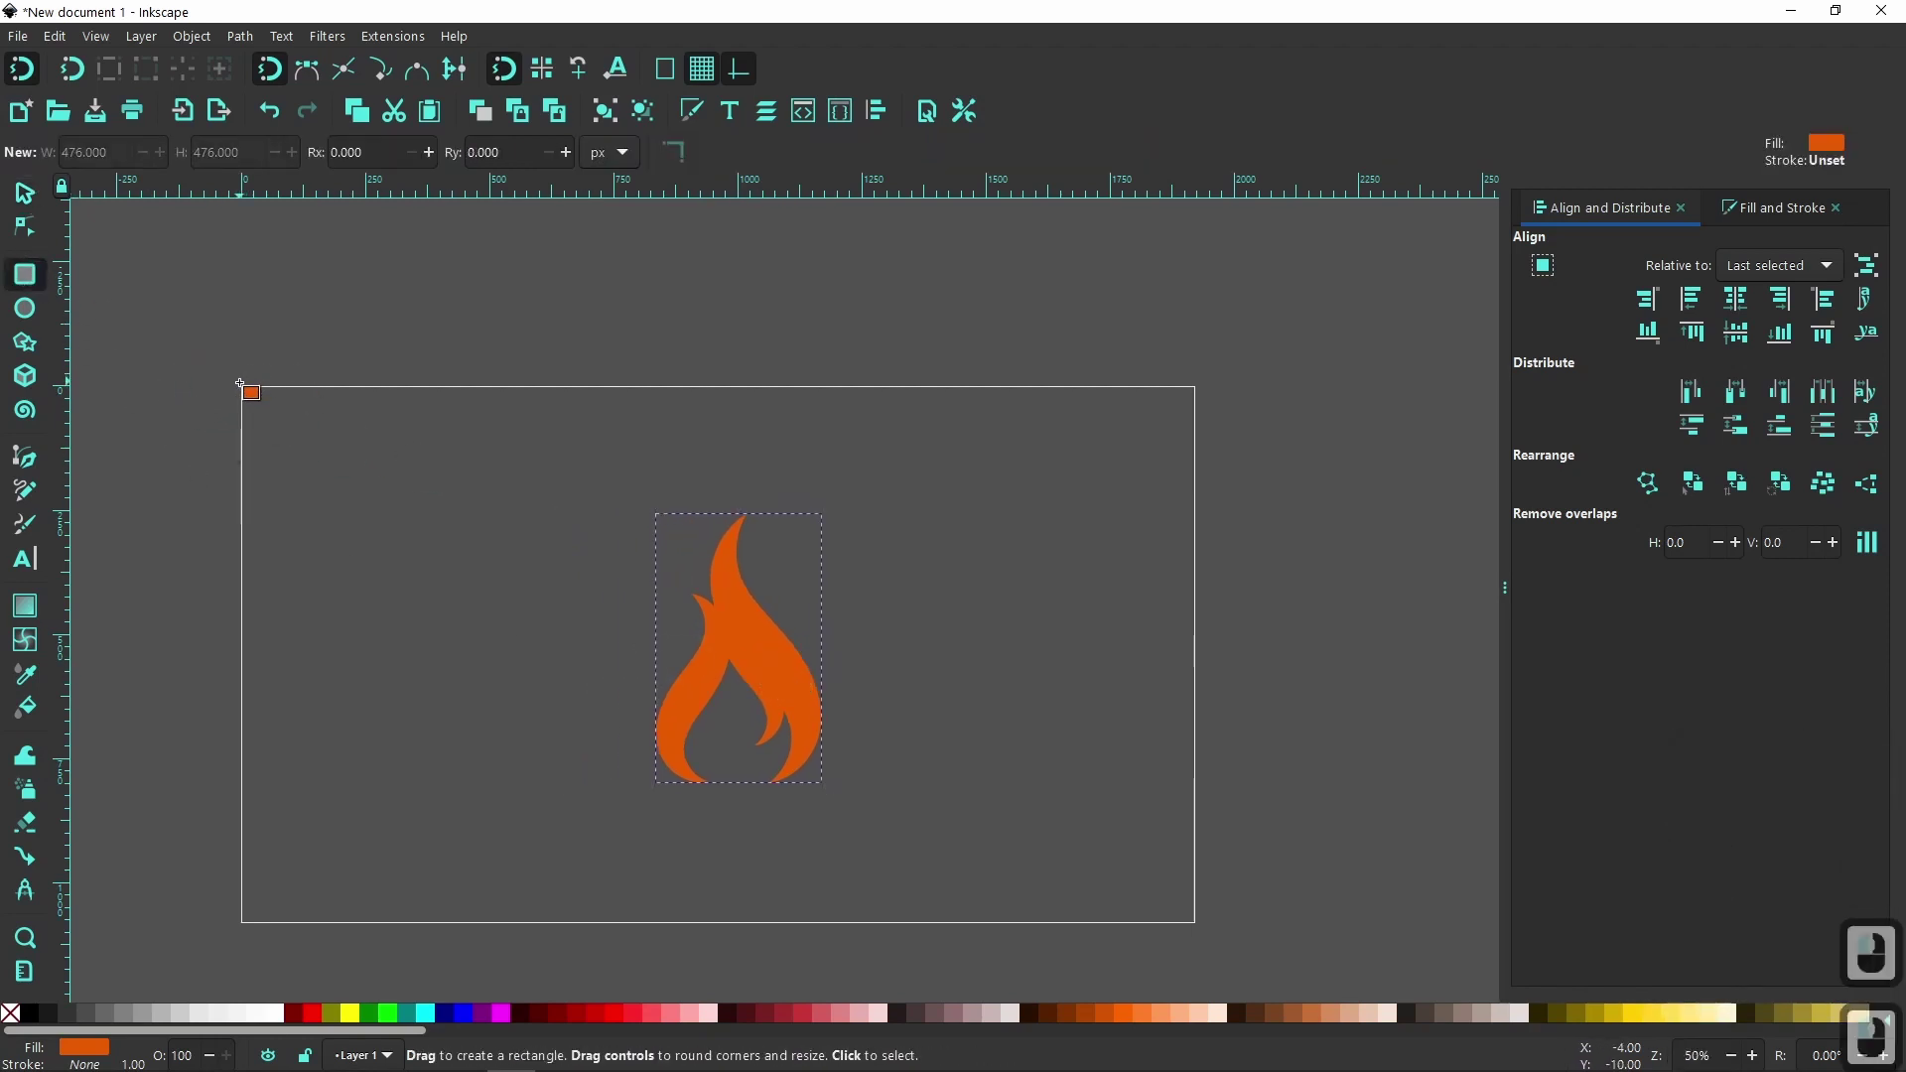
pyautogui.moveTo(237, 385); pyautogui.dragTo(1201, 927)
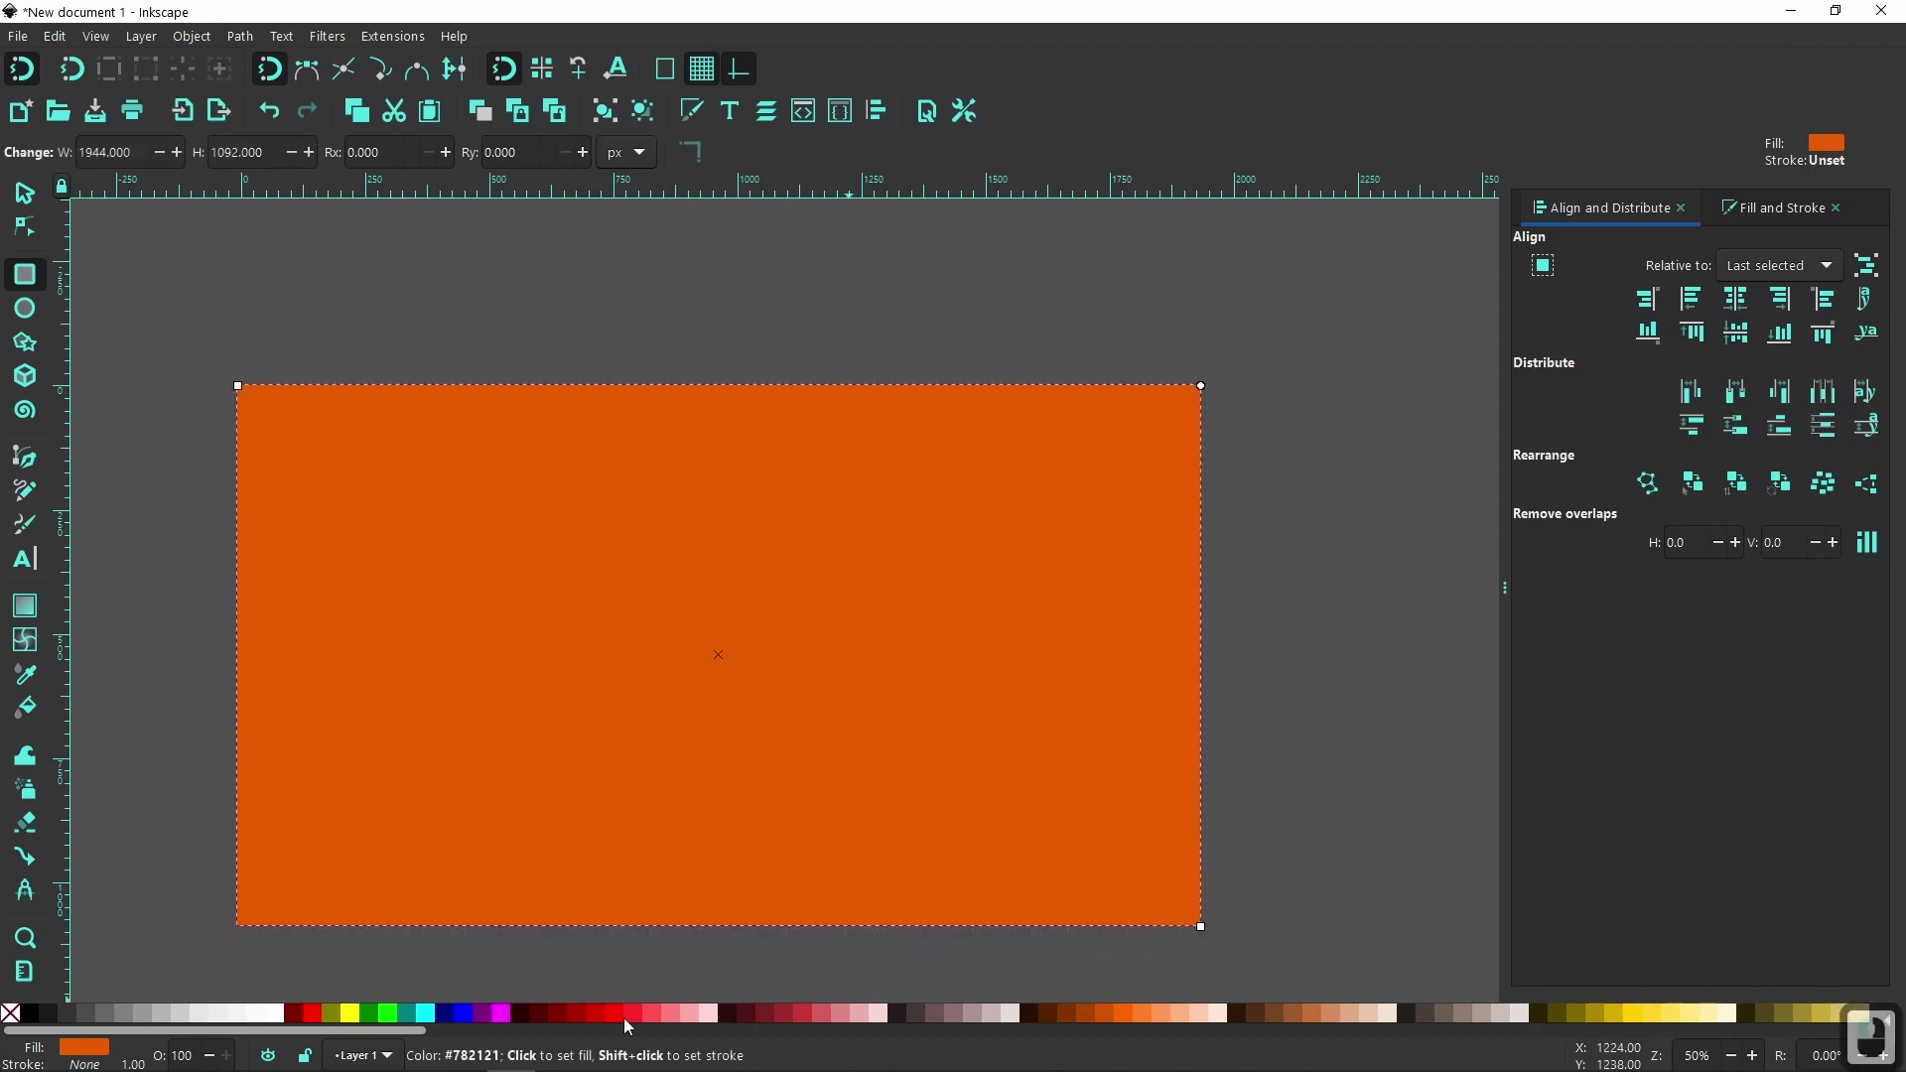
pyautogui.click(209, 1013)
# - Lower the light grey rectangle to the bottom of the stack as a background behind the flame
pyautogui.click(25, 193)
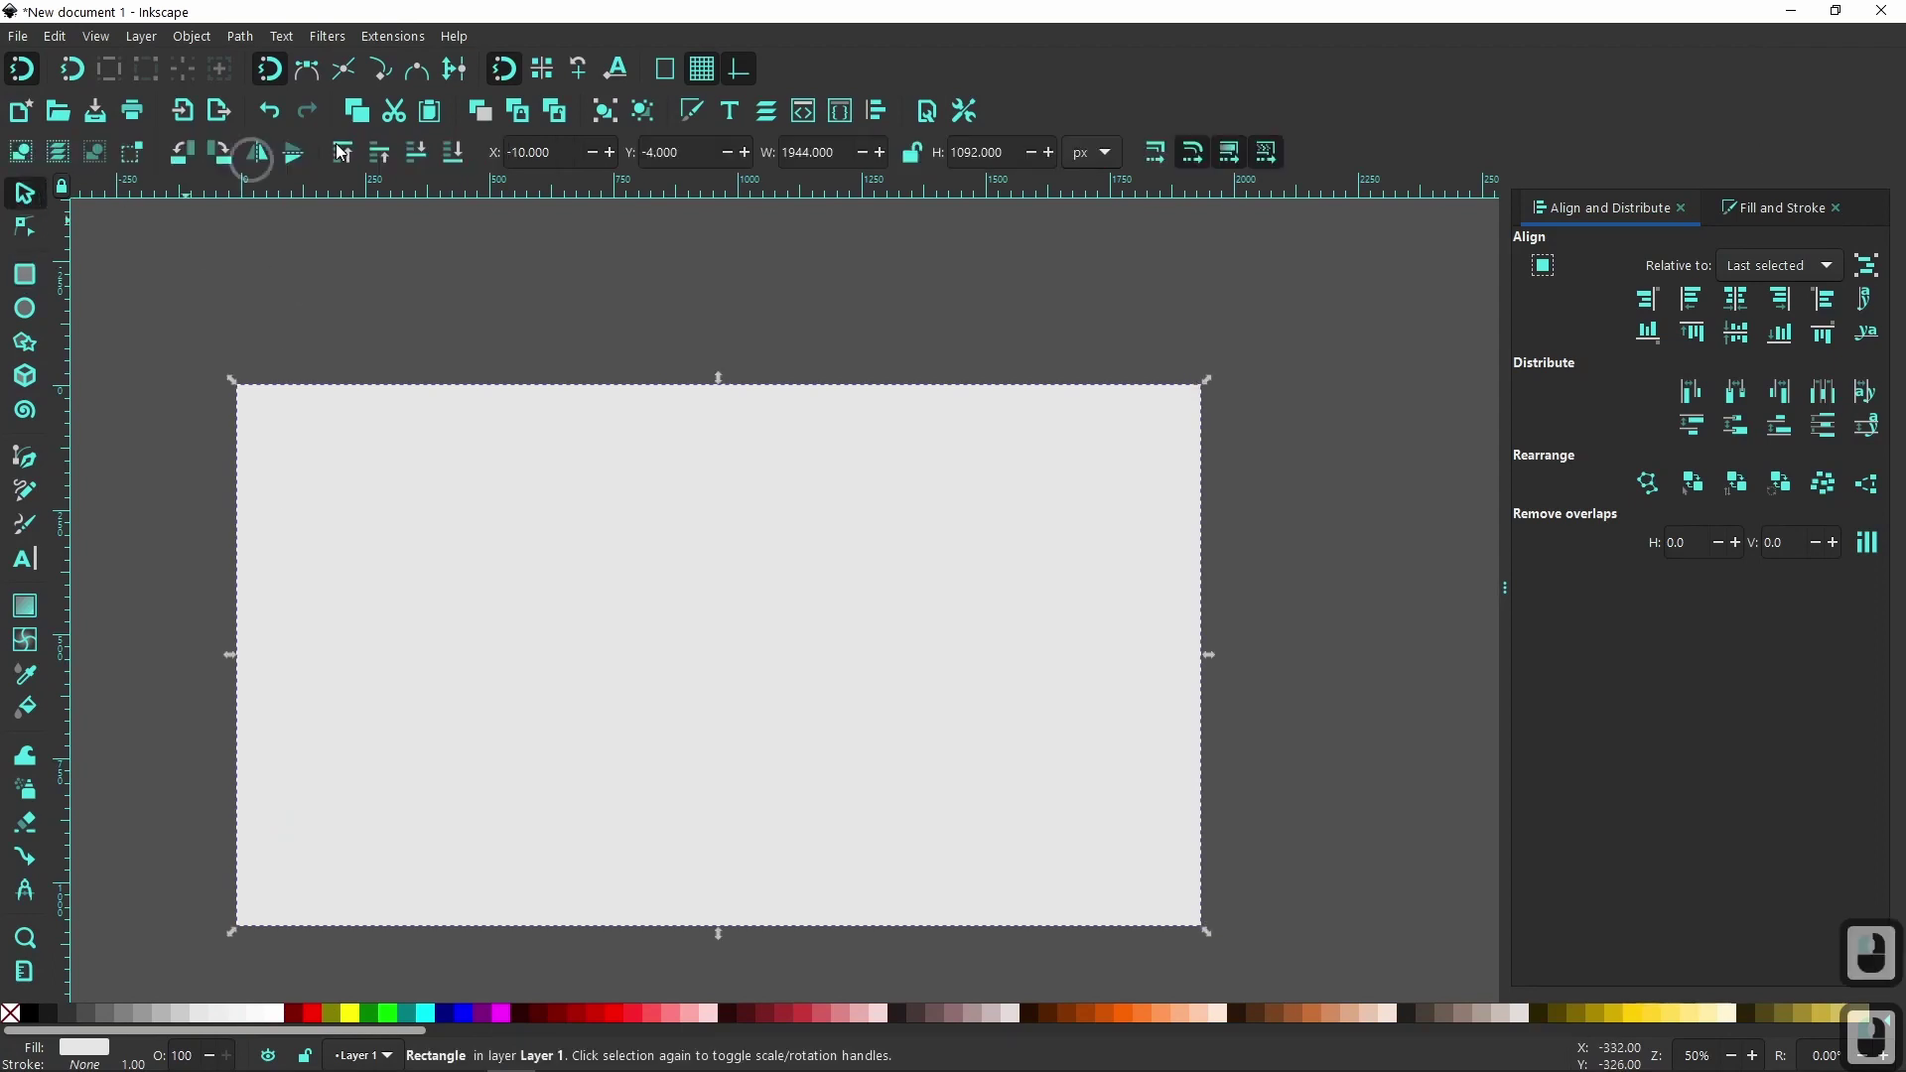
pyautogui.click(458, 152)
pyautogui.click(1365, 764)
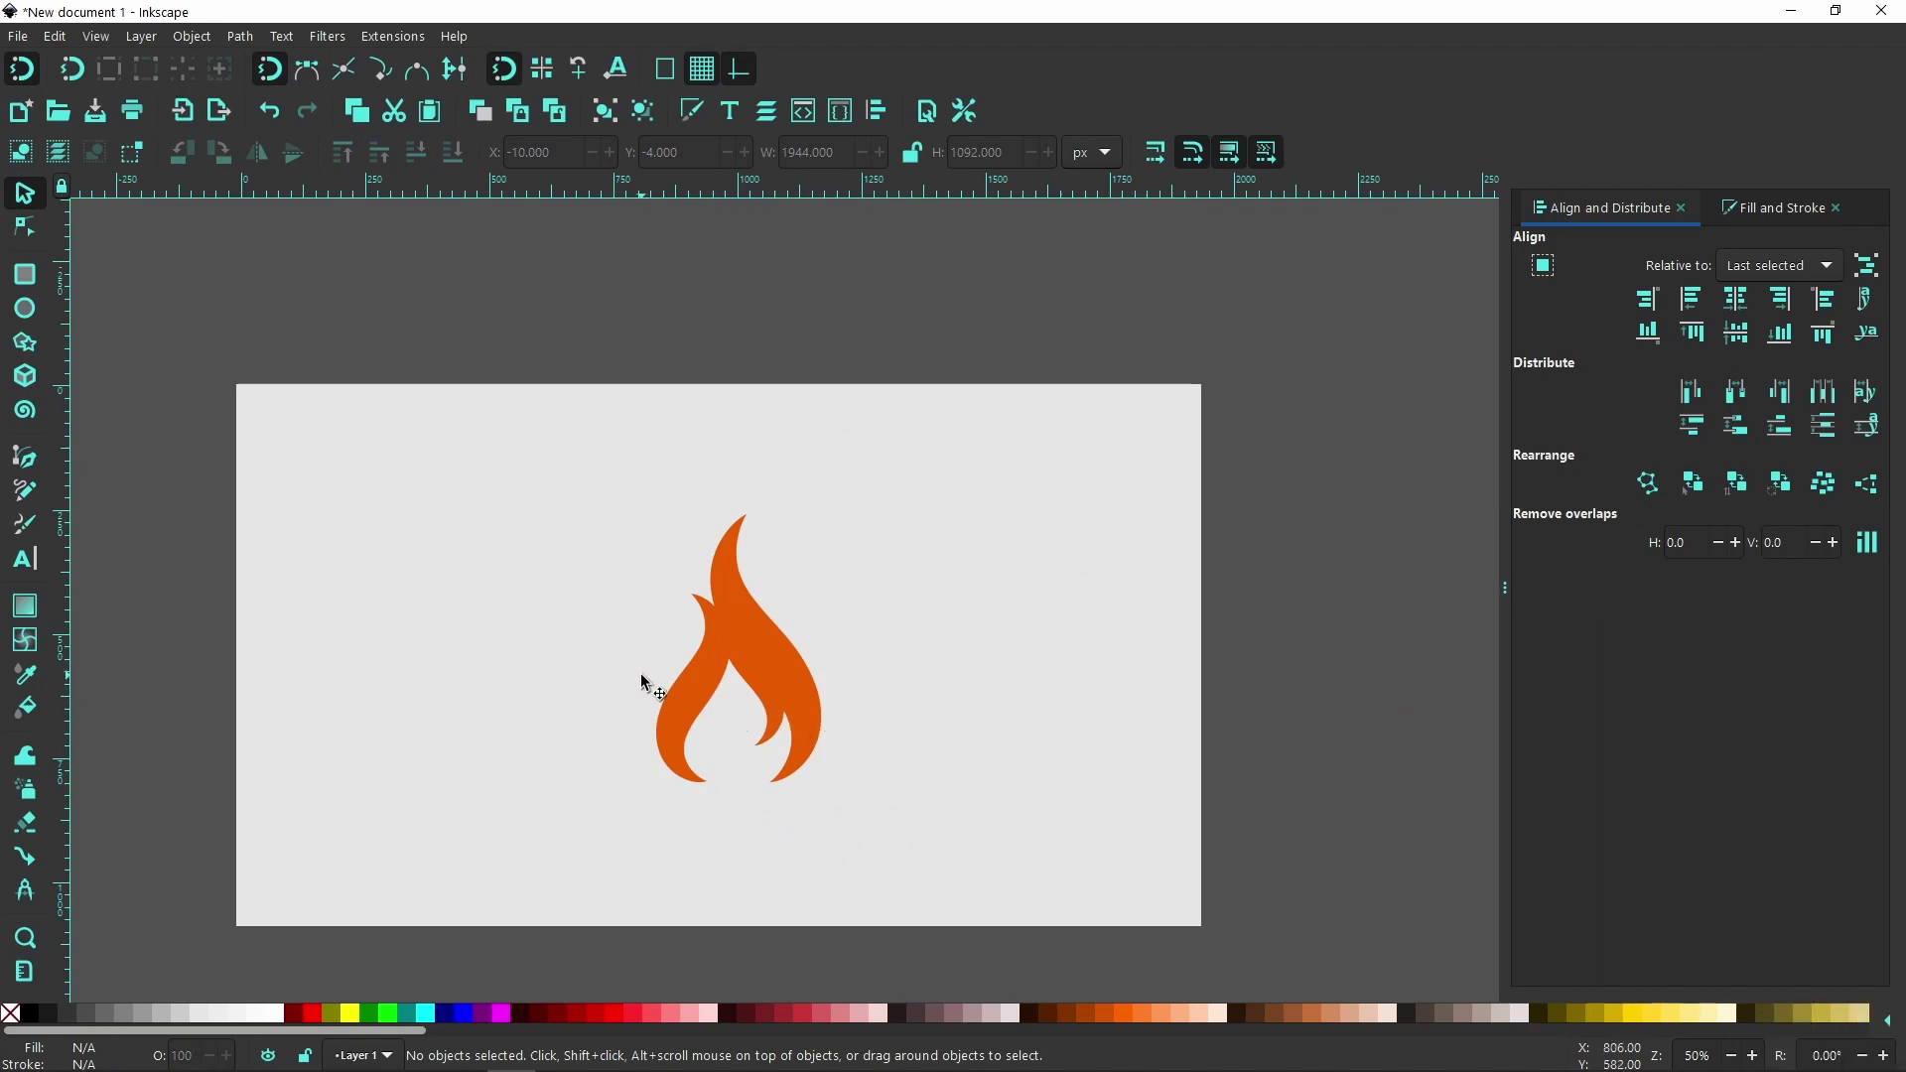
pyautogui.press('1')
pyautogui.scroll(-4, 754, 695)
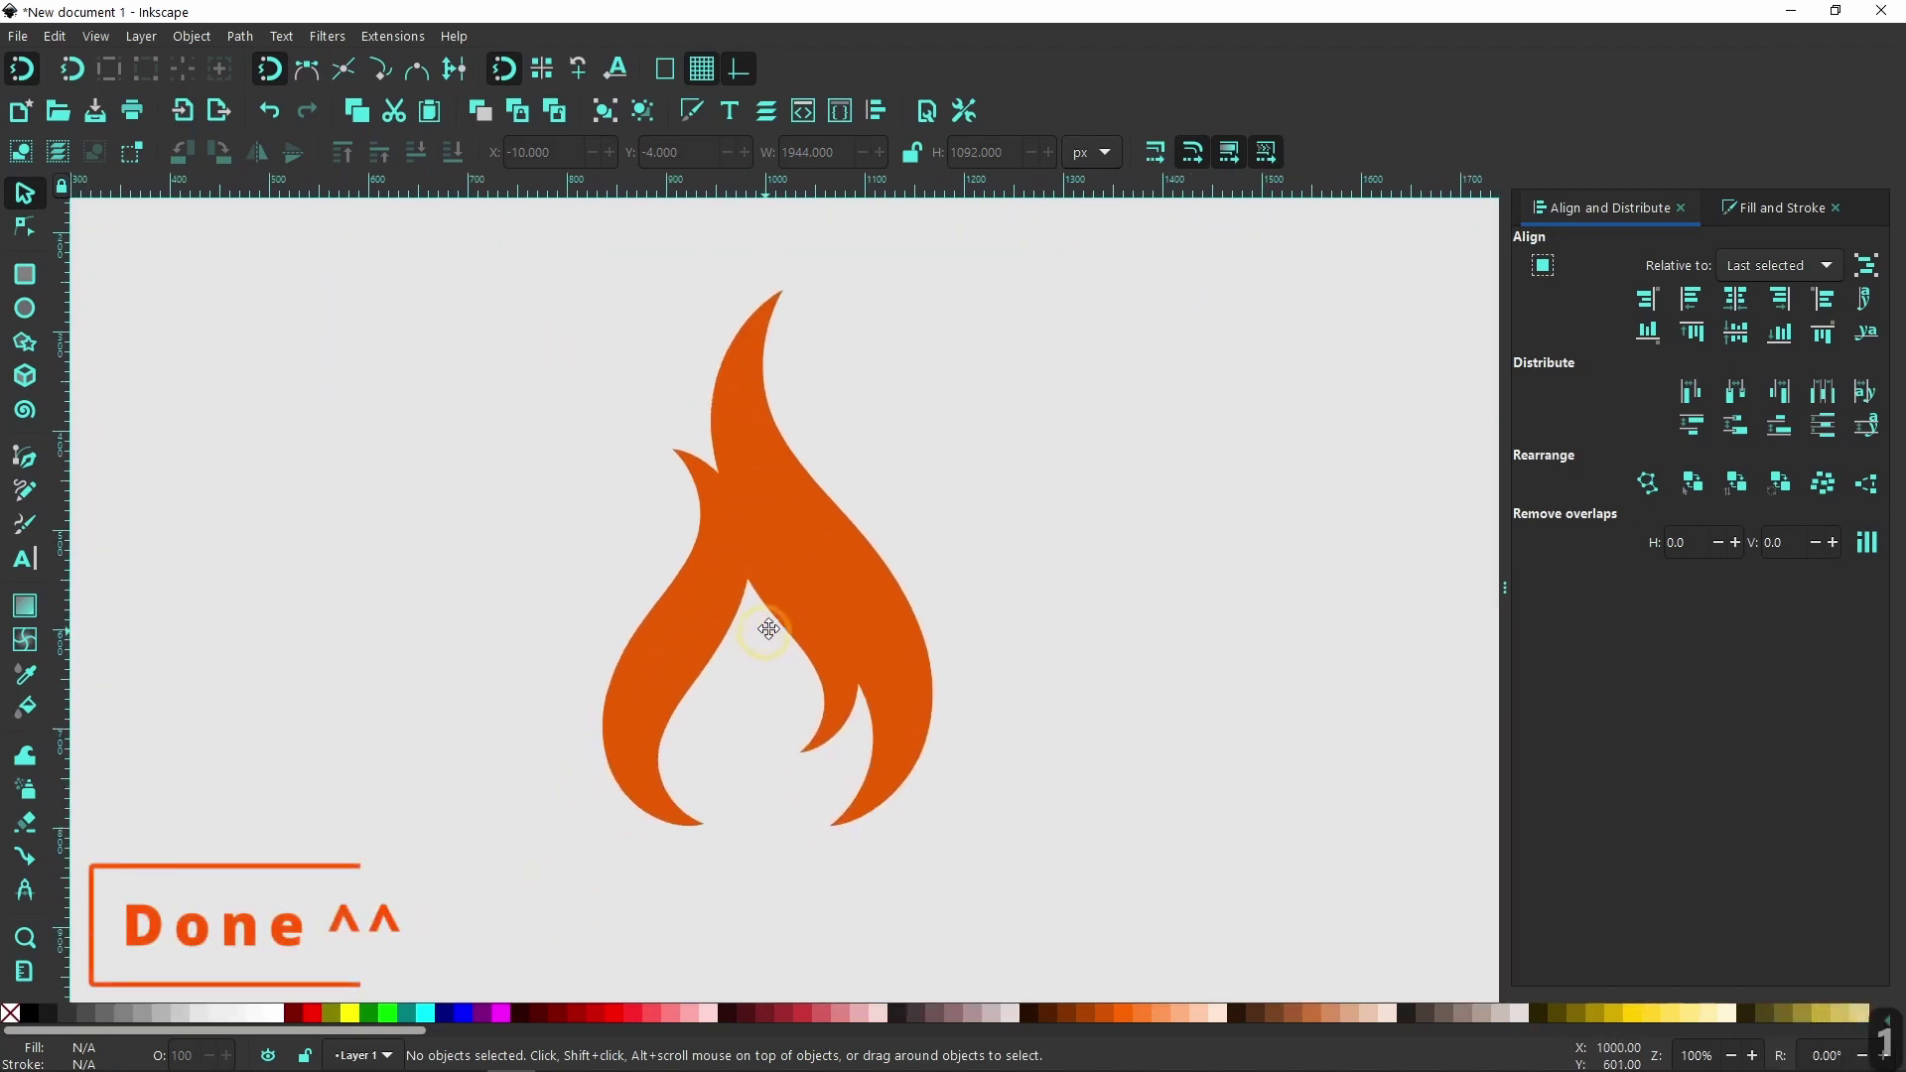